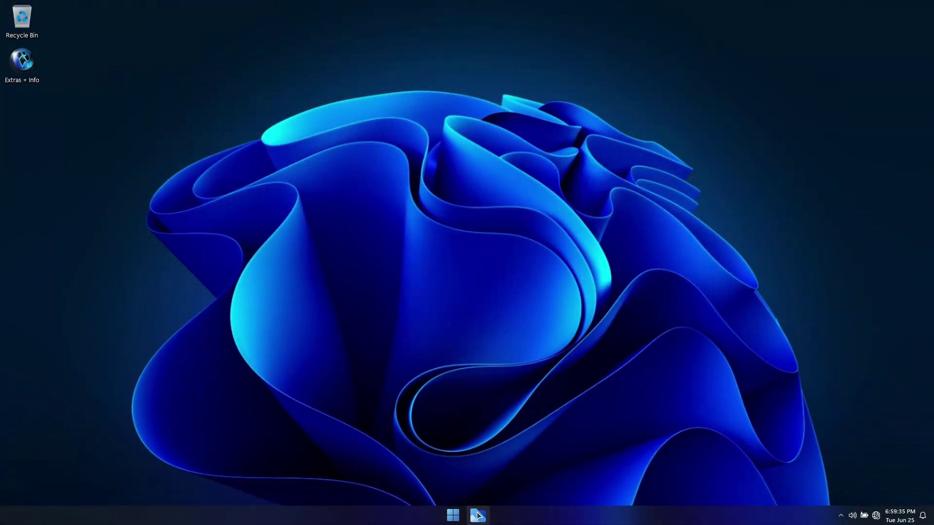
Open the properties of the (C:) Windows X-Lite drive in File Explorer to check its disk usage.
left_click(478, 515)
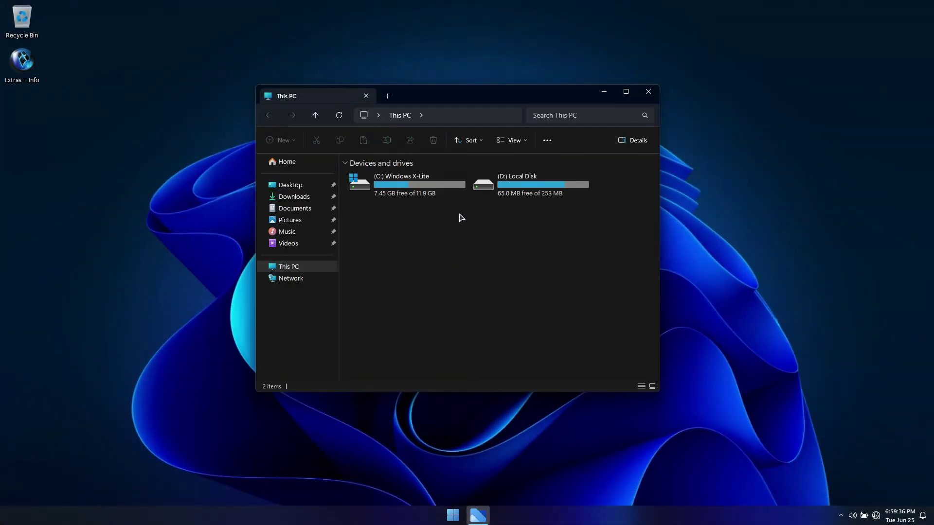
right_click(462, 196)
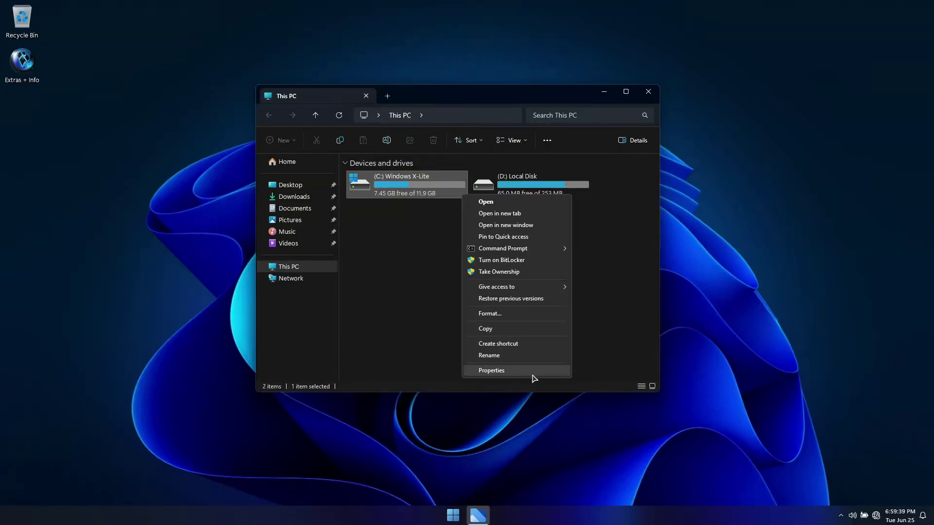
left_click(532, 375)
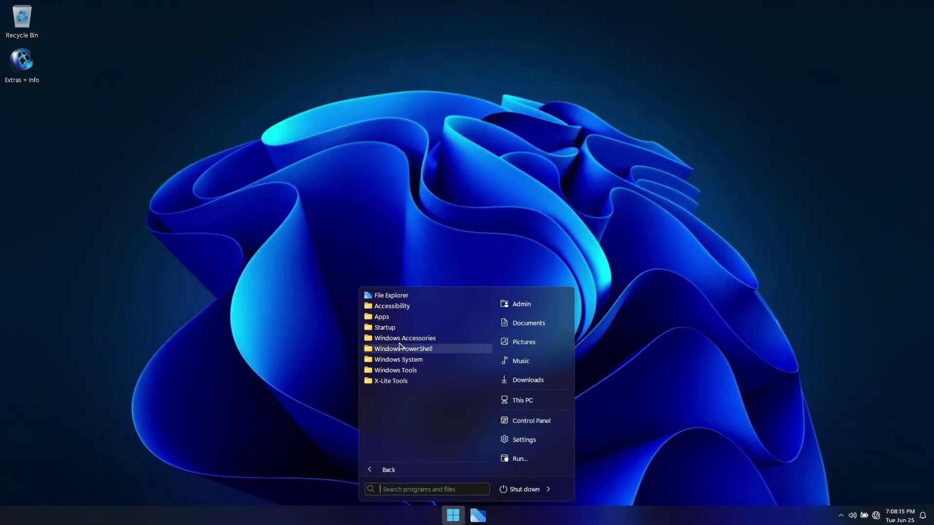
Look through the programs in the Apps and Windows Accessories folders of the Start menu.
left_click(395, 319)
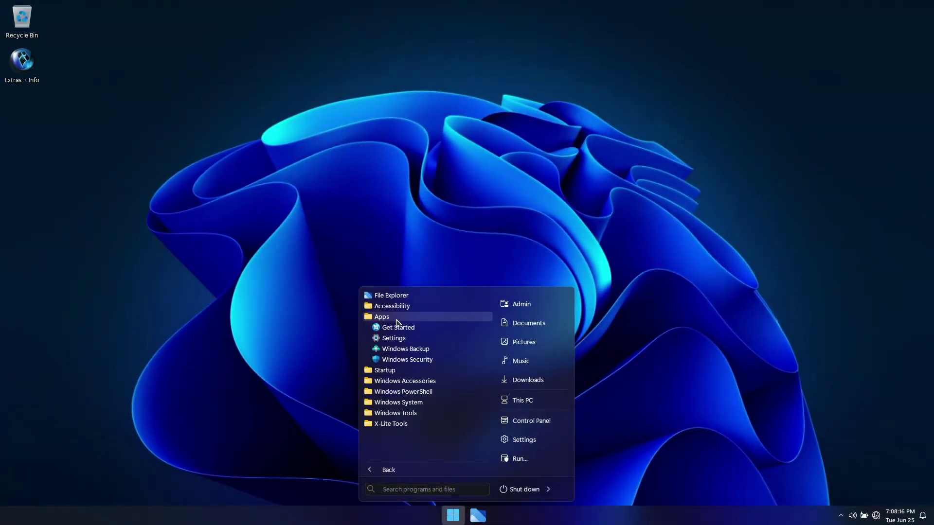
left_click(408, 382)
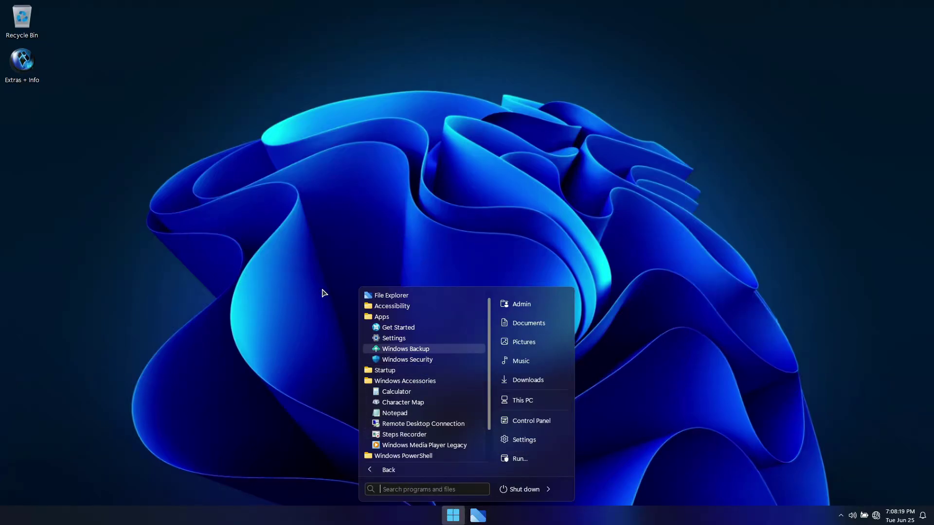
left_click(306, 256)
Open Web Browser Installers within Extras + Info and examine the Chrome, Edge and Firefox installers.
double_click(38, 86)
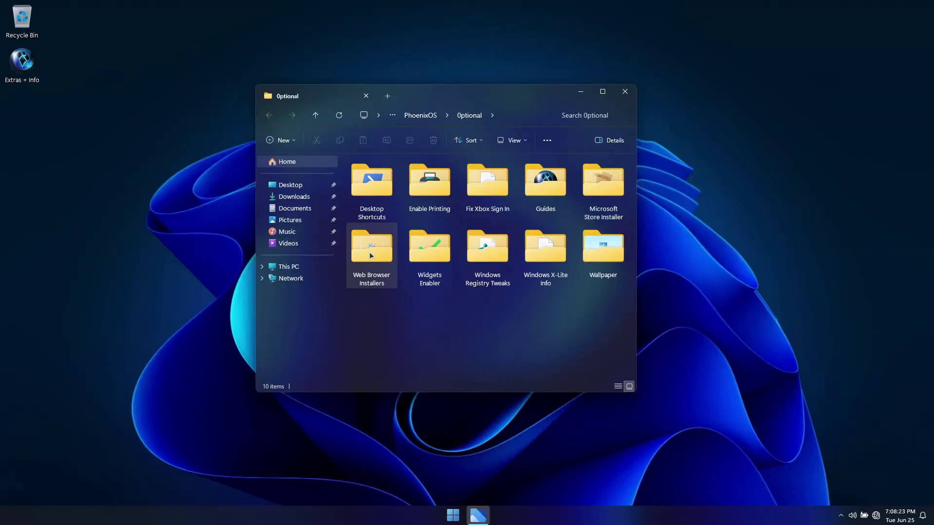
double_click(385, 254)
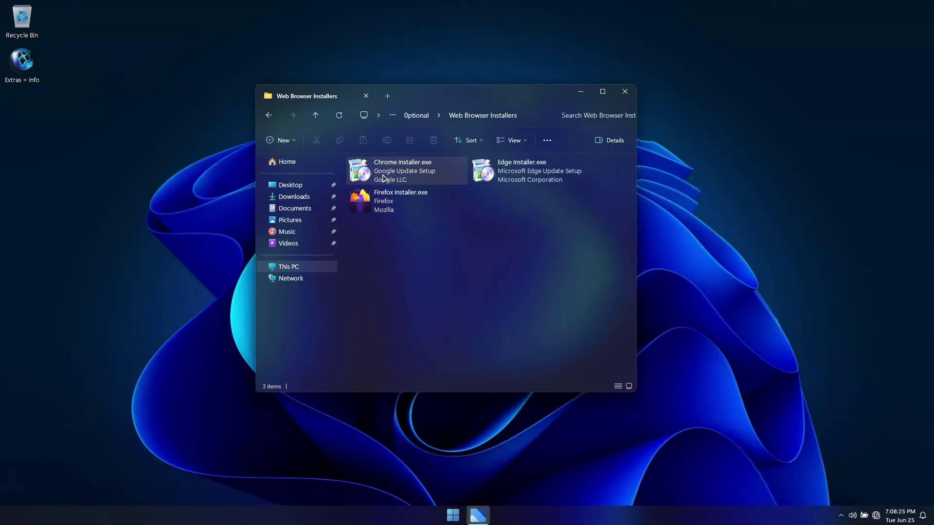
left_click(384, 164)
left_click(501, 174)
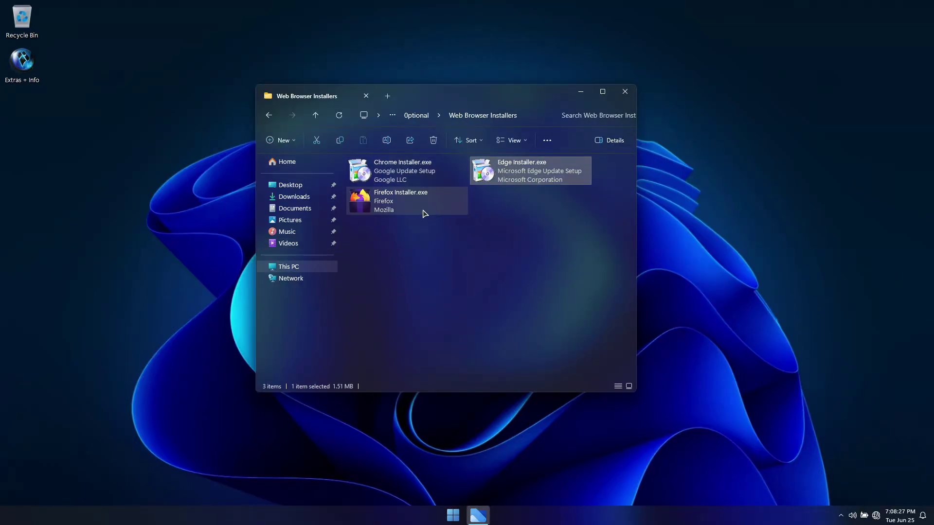
left_click(417, 208)
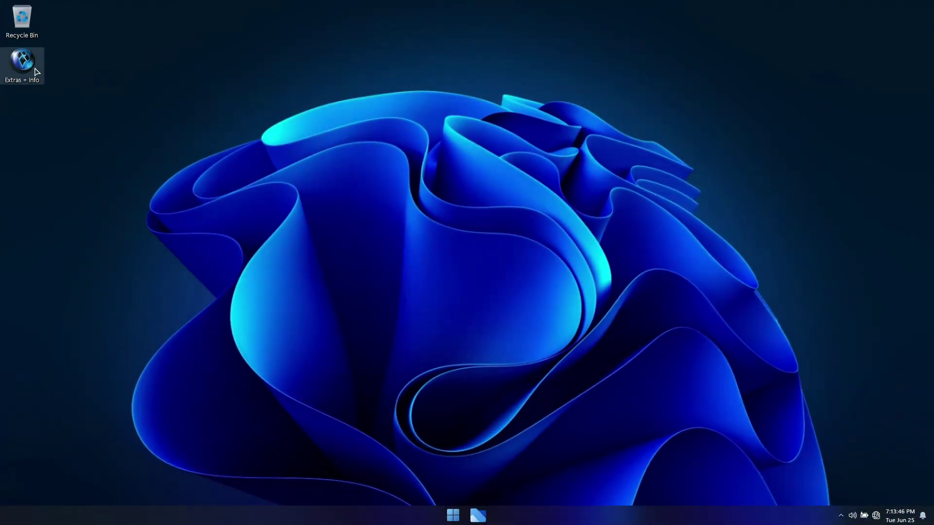
Use the Change User Name shortcut in the Desktop Shortcuts folder of Extras + Info to rename the Admin account to the user's name.
double_click(36, 72)
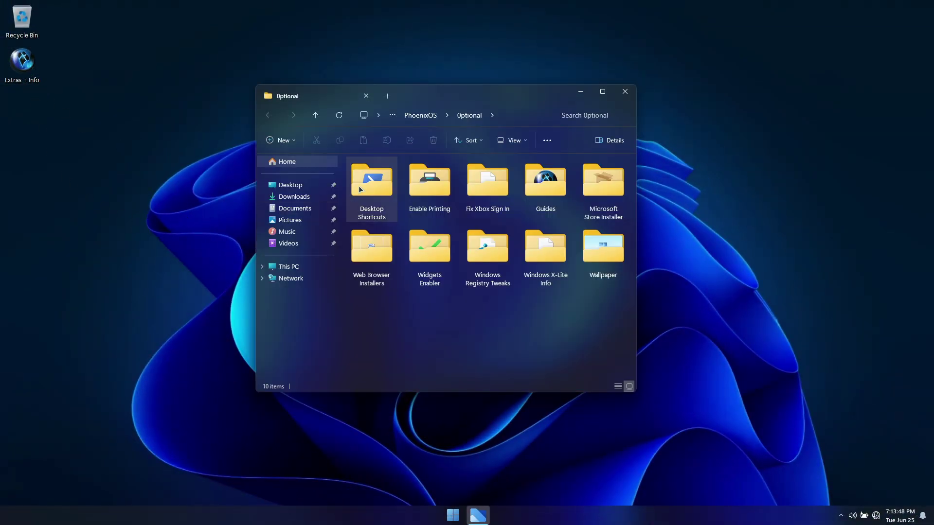
double_click(374, 197)
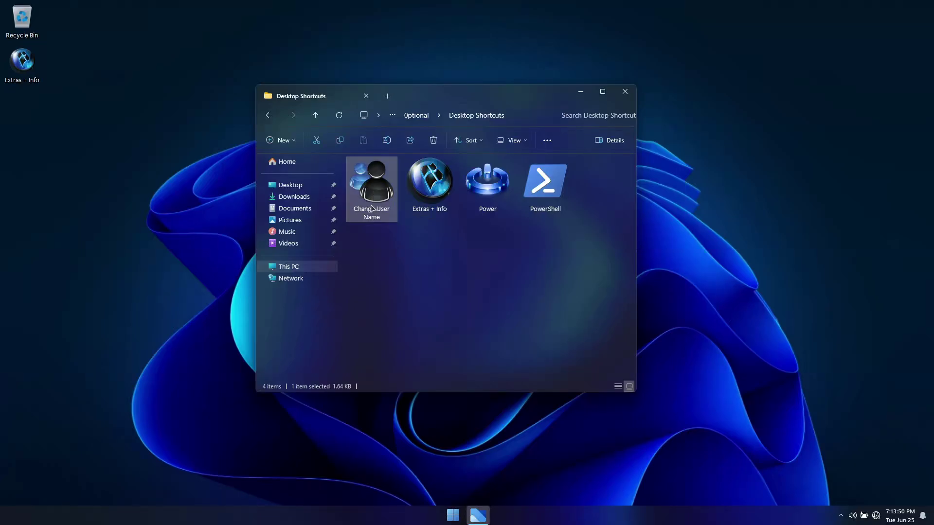
left_click(366, 184)
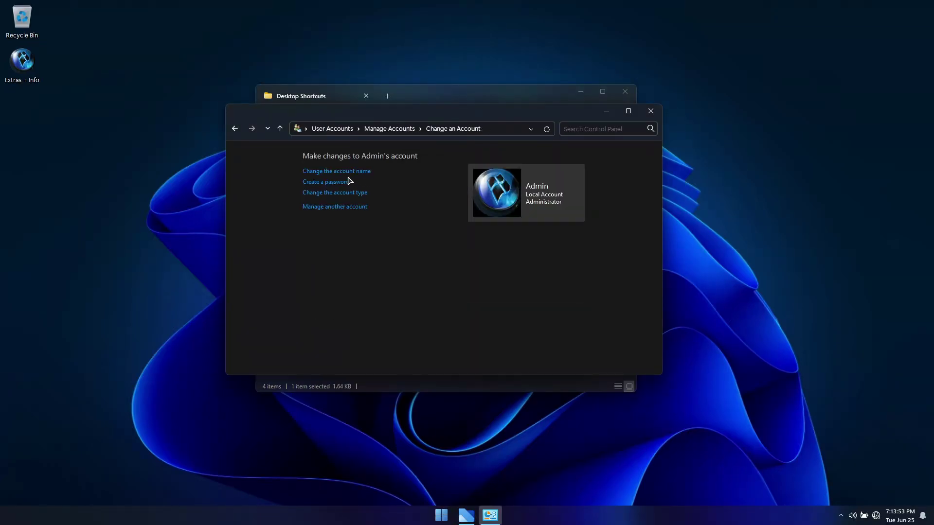
left_click(344, 172)
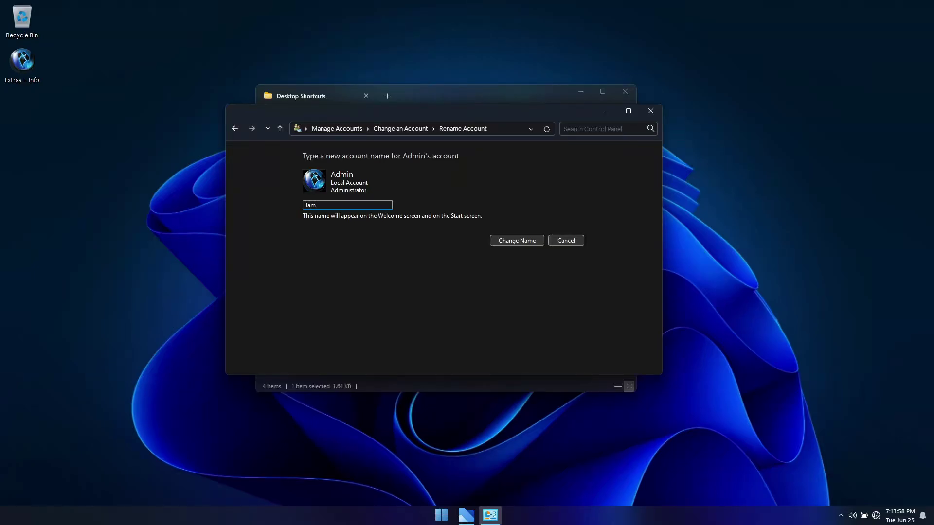
left_click(532, 240)
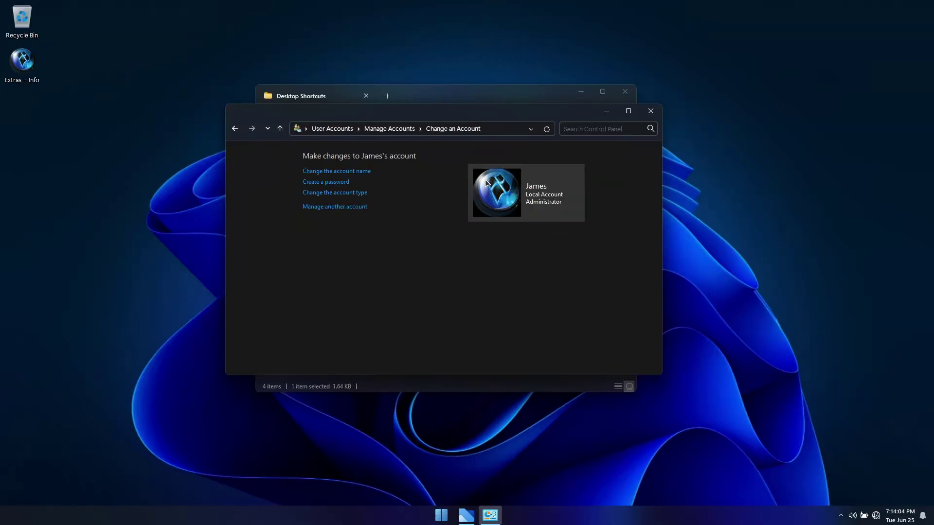
left_click(651, 111)
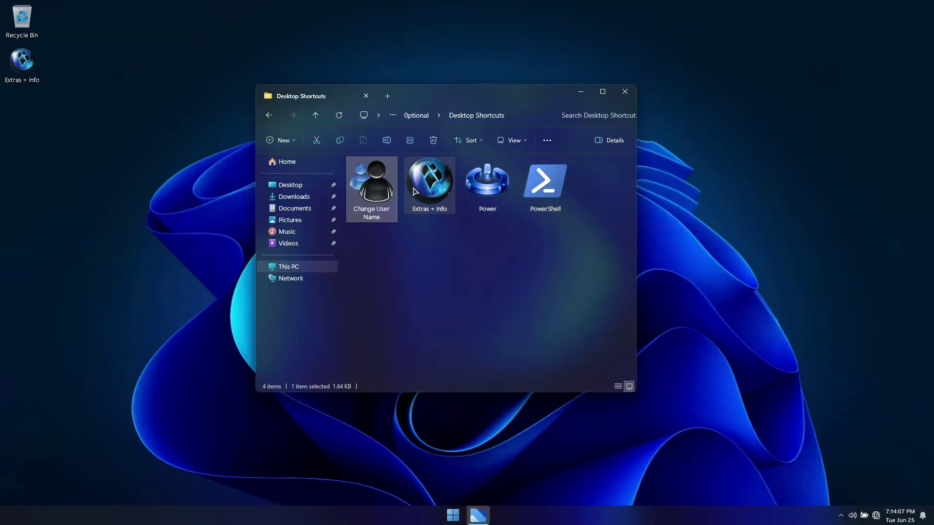
Open the Power shortcut and review the advanced settings of the Balanced power plan without changing them.
left_click(497, 181)
double_click(499, 181)
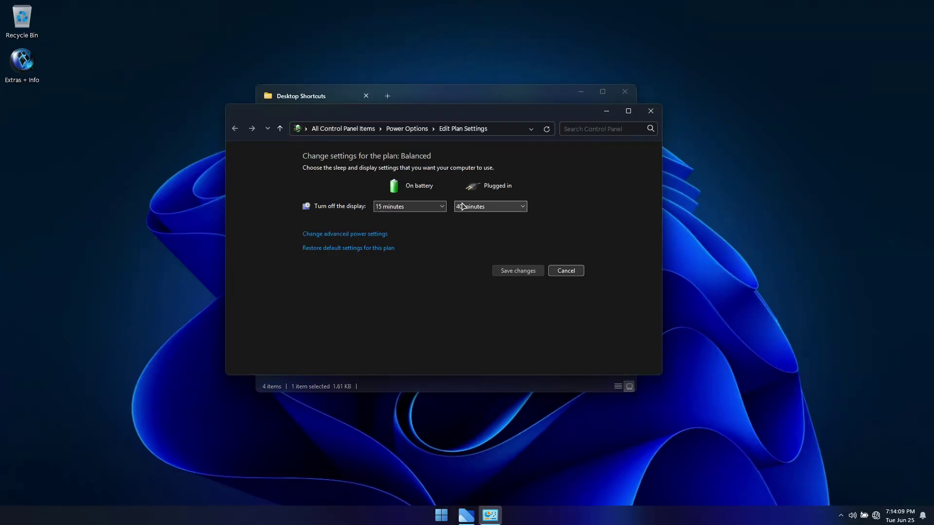
left_click(354, 234)
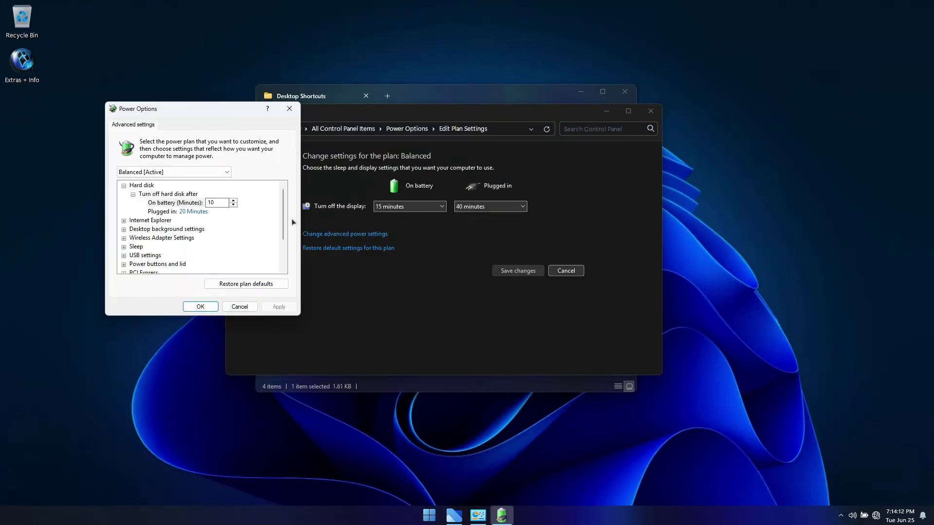
mouse_move(281, 200)
left_mouse_down()
mouse_move(283, 224)
mouse_move(285, 192)
left_mouse_up()
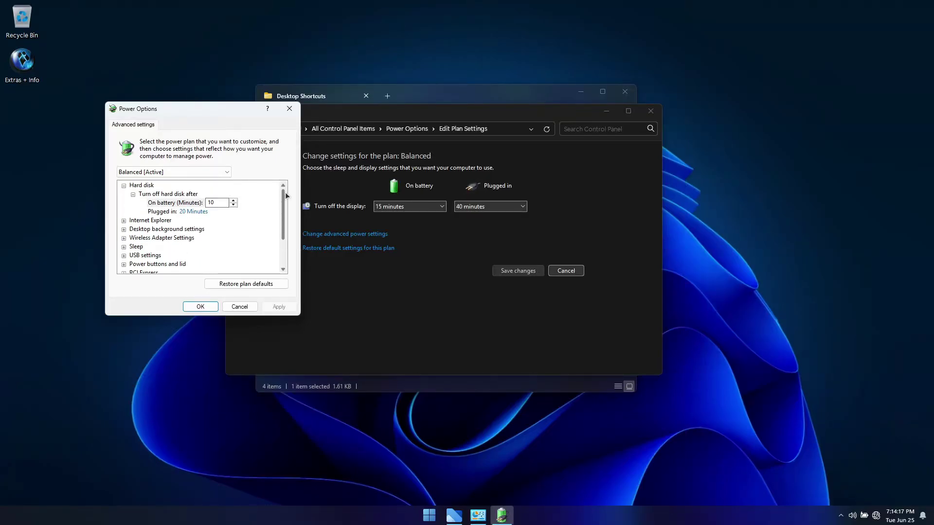
left_click(290, 110)
left_click(651, 111)
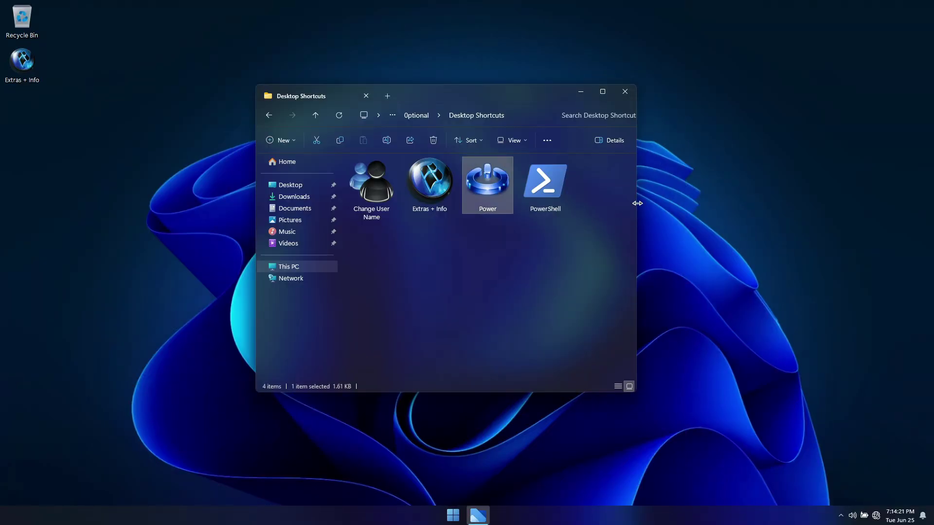
Launch PowerShell from its desktop shortcut, view its administrator console, and close it.
double_click(530, 187)
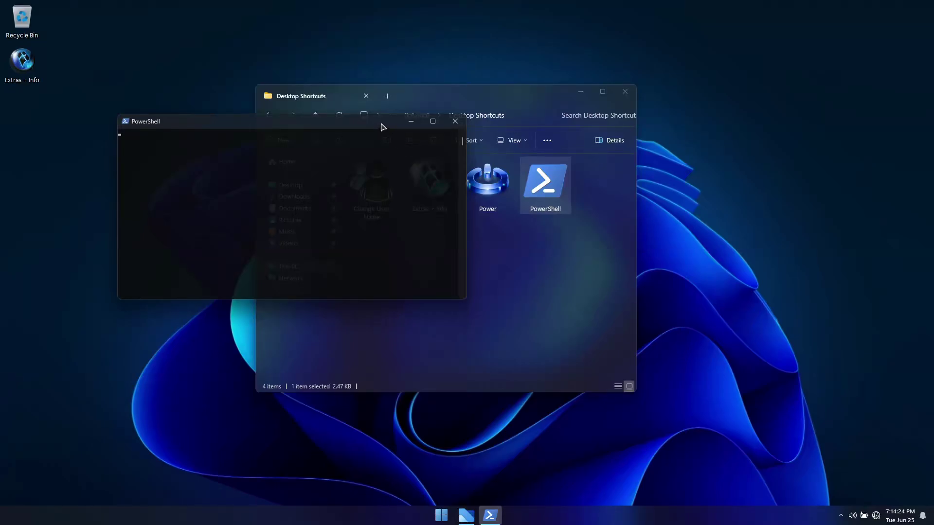
left_click_drag(383, 128, 290, 258)
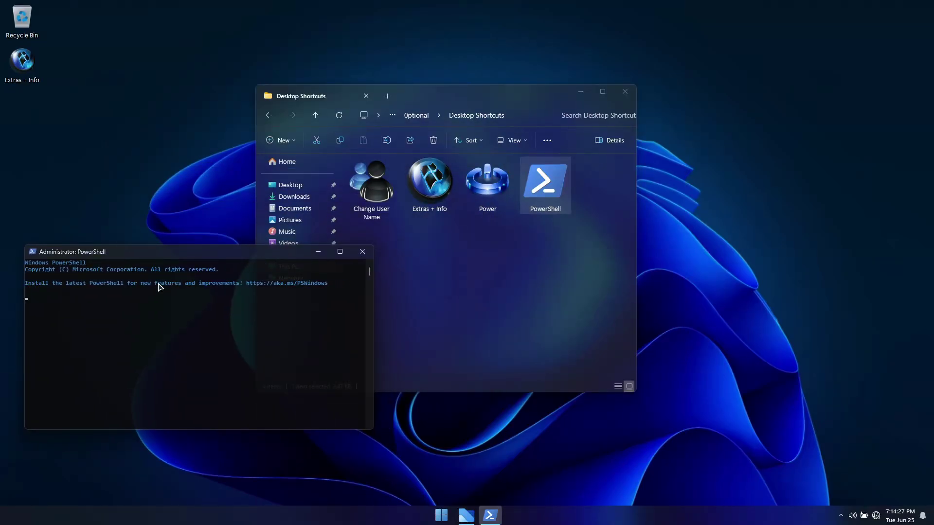
left_click(363, 251)
Run Printing Enabler from the Enable Printing folder to start the Print Spooler service.
left_click(316, 116)
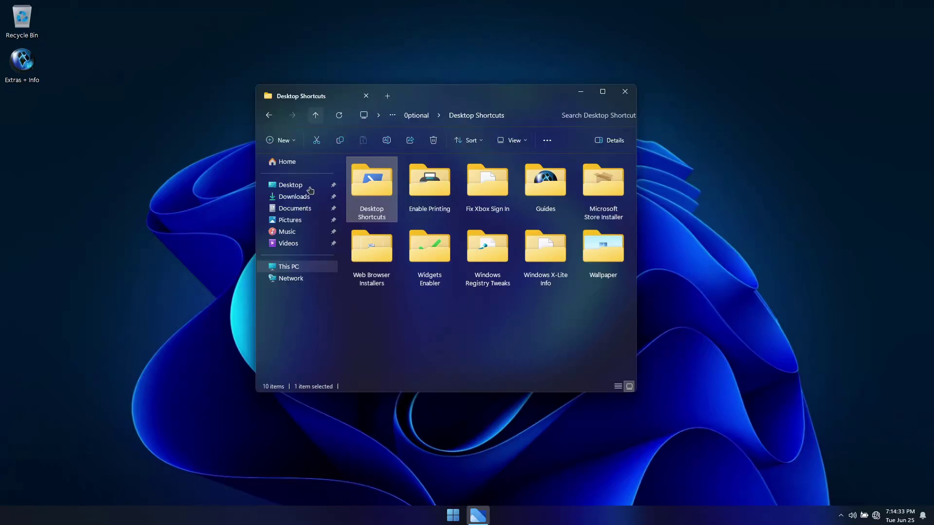
double_click(429, 184)
double_click(379, 208)
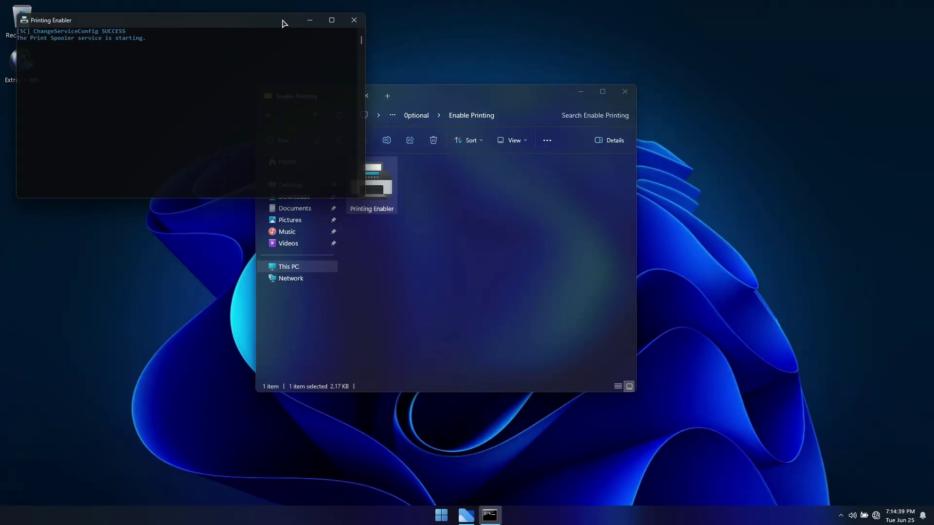
left_click(452, 196)
Open the Fix Xbox Sign In folder and examine the UAC OFF.reg and UAC ON (Fix Xbox Sign In).reg files.
left_click(315, 115)
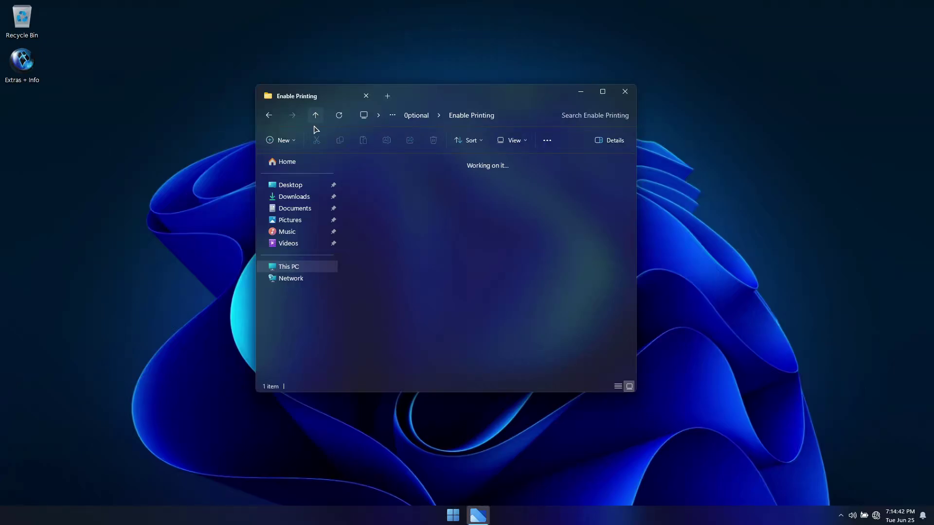
double_click(487, 179)
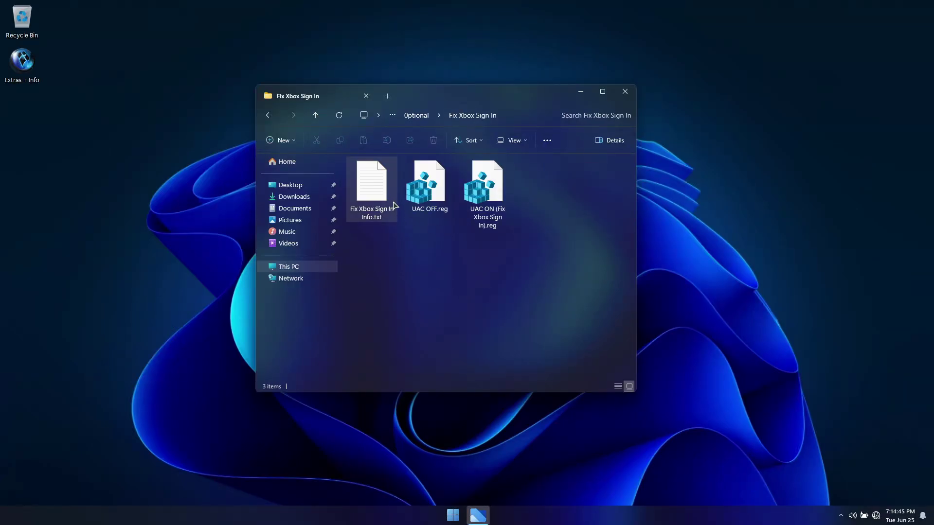
left_click(427, 191)
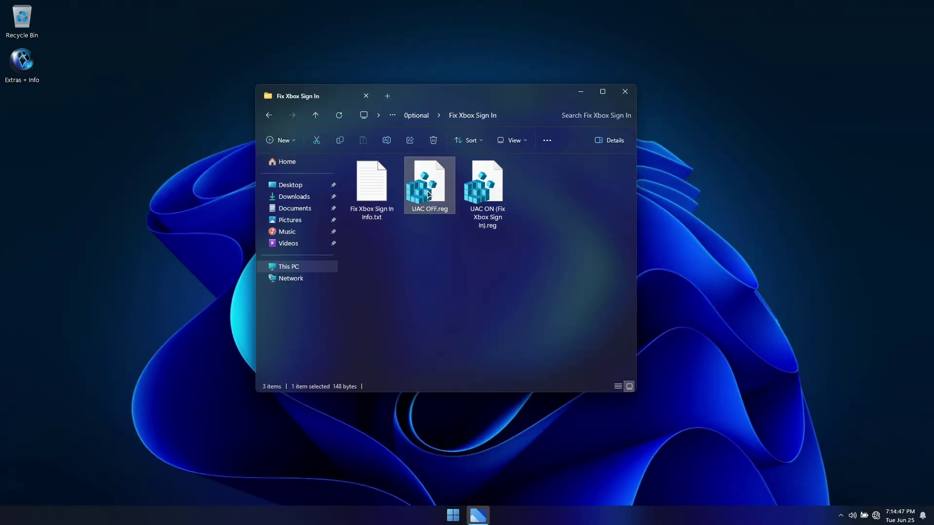
left_click(486, 190)
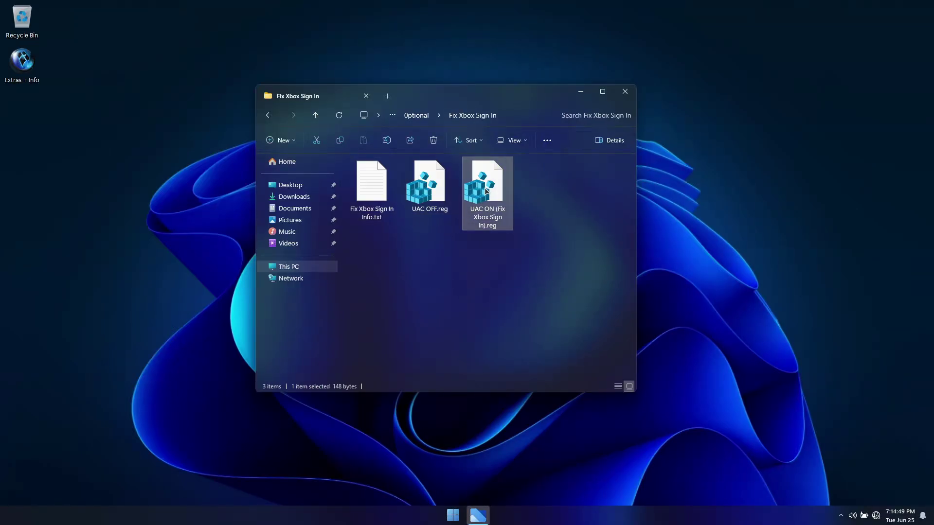
Open the Guides folder and examine the Our Guides shortcut.
left_click(315, 116)
left_click(556, 188)
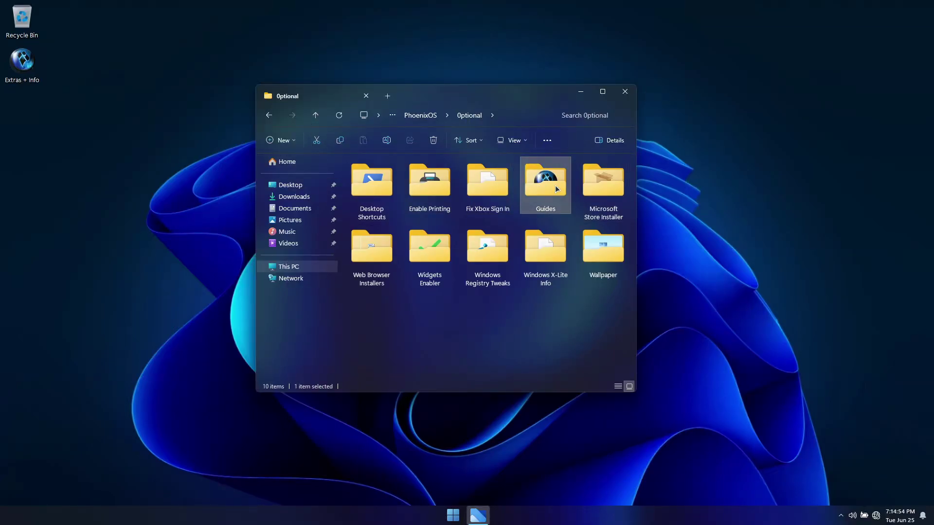
double_click(557, 189)
left_click(377, 205)
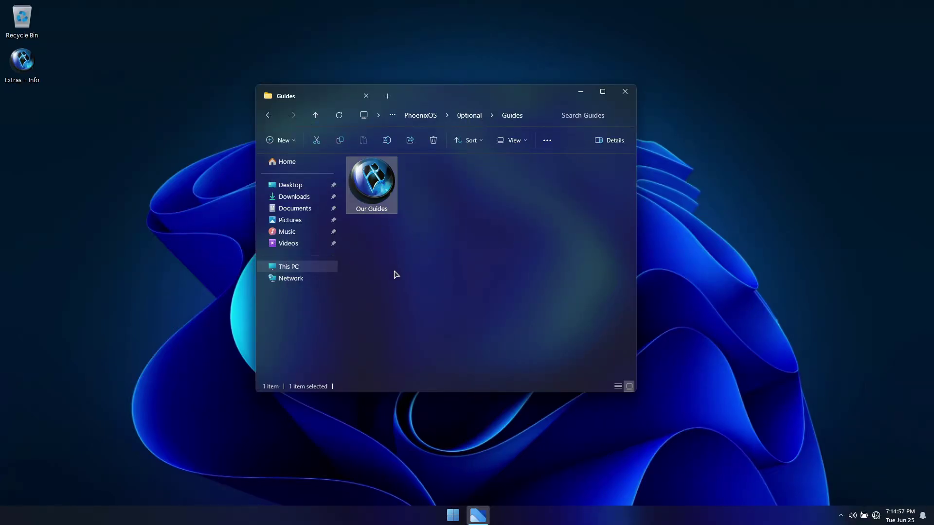
Locate the Microsoft Store Installer folder, and examine WebView2 Installer.exe and the Widgets ON shortcut in the Widgets Enabler folder.
left_click(315, 118)
left_click(604, 181)
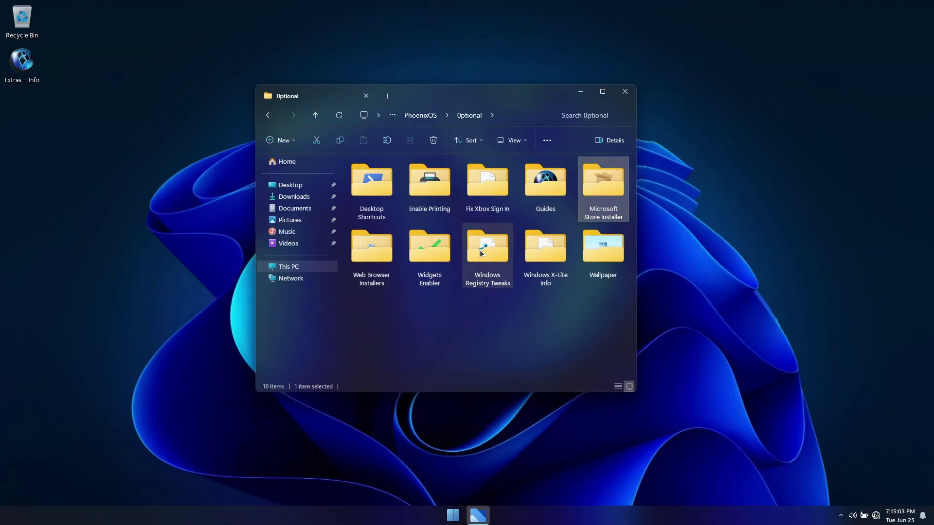
left_click(431, 252)
double_click(437, 257)
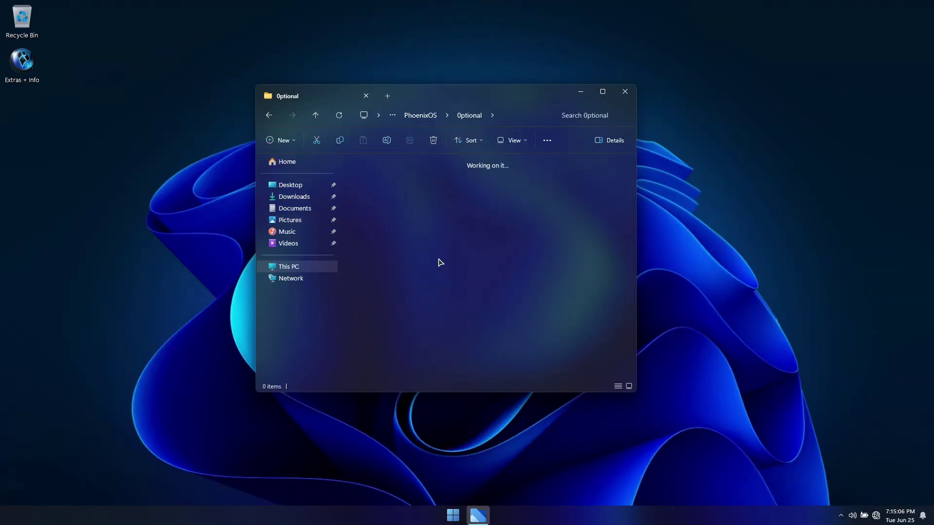
left_click(390, 169)
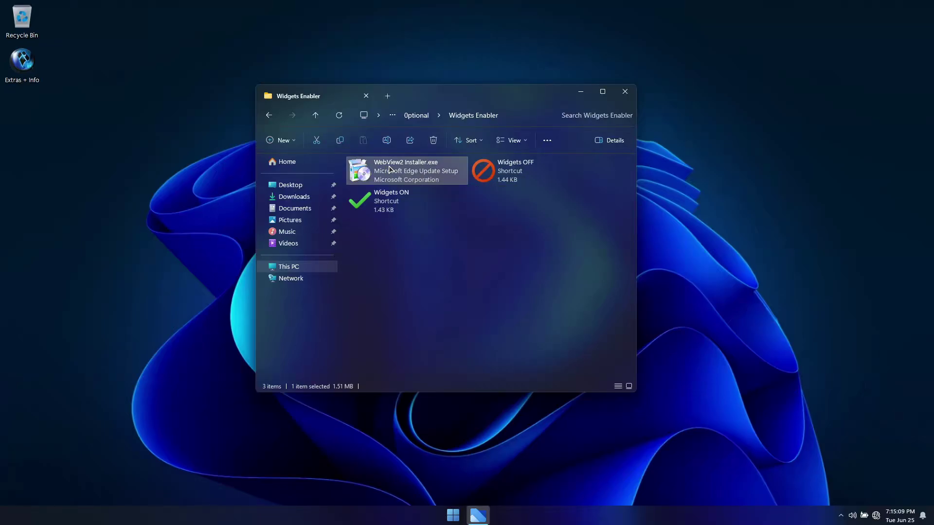
key("Down")
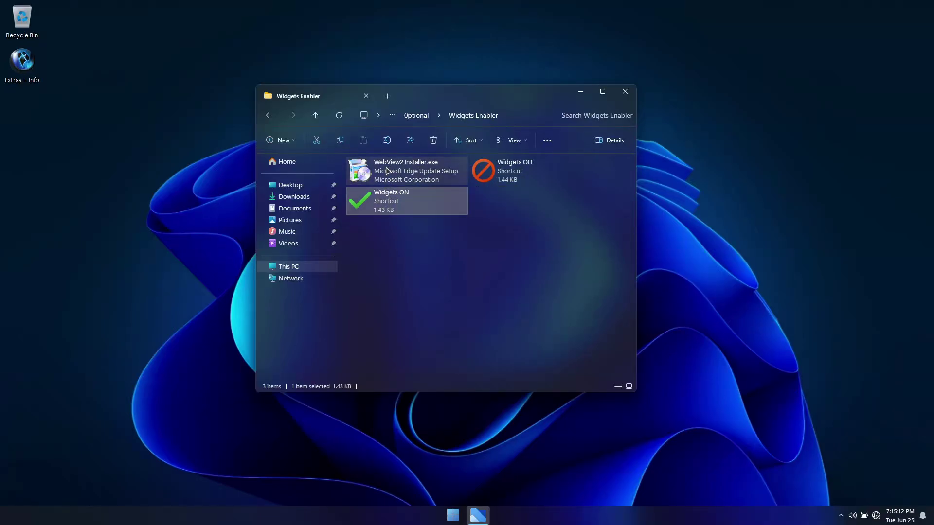
key("Up")
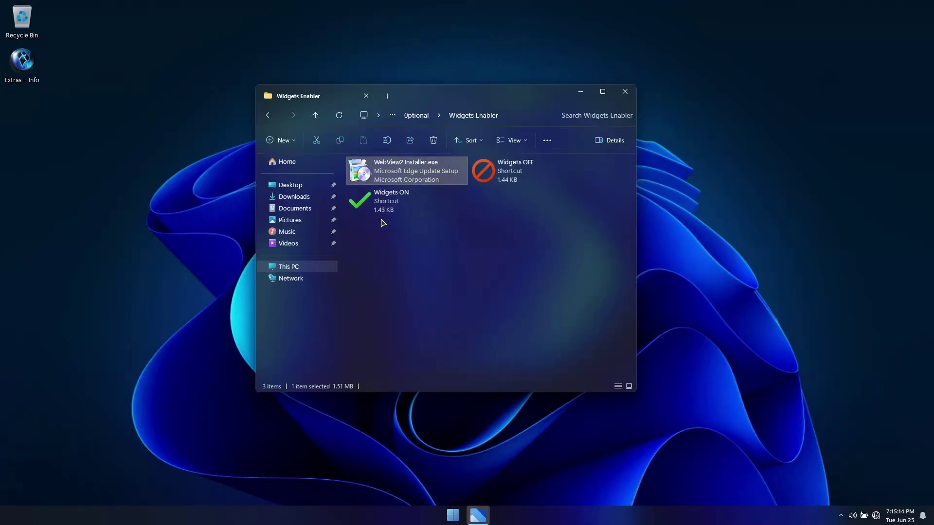
Open the Windows Registry Tweaks folder and examine the Snap Bar, Snap Layouts and Windows Ink Workspace Enabler registry files.
left_click(315, 115)
left_click(496, 250)
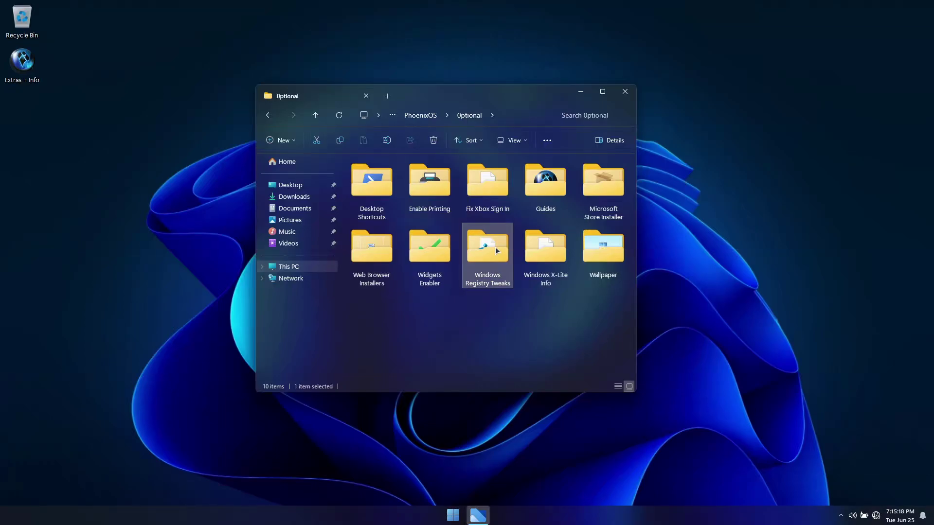
double_click(493, 252)
left_click(372, 190)
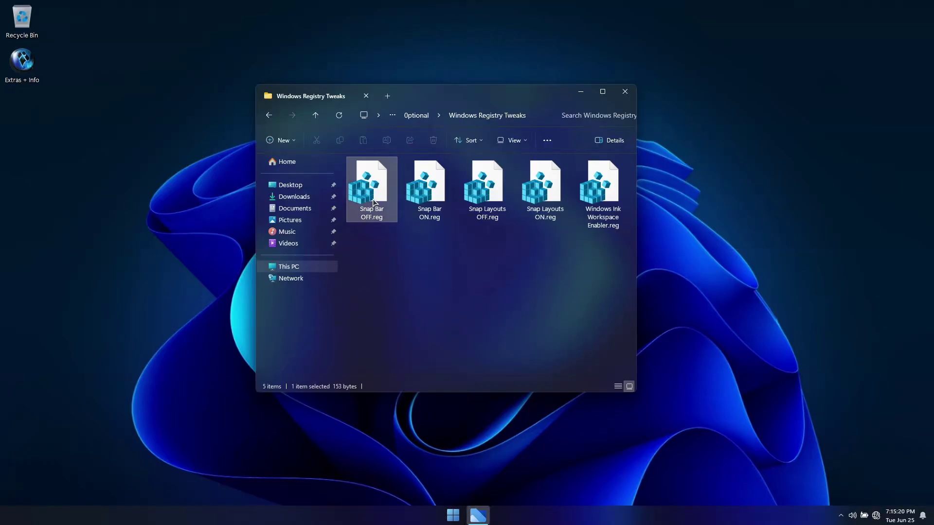
left_click(424, 195)
left_click(484, 194)
left_click(540, 196)
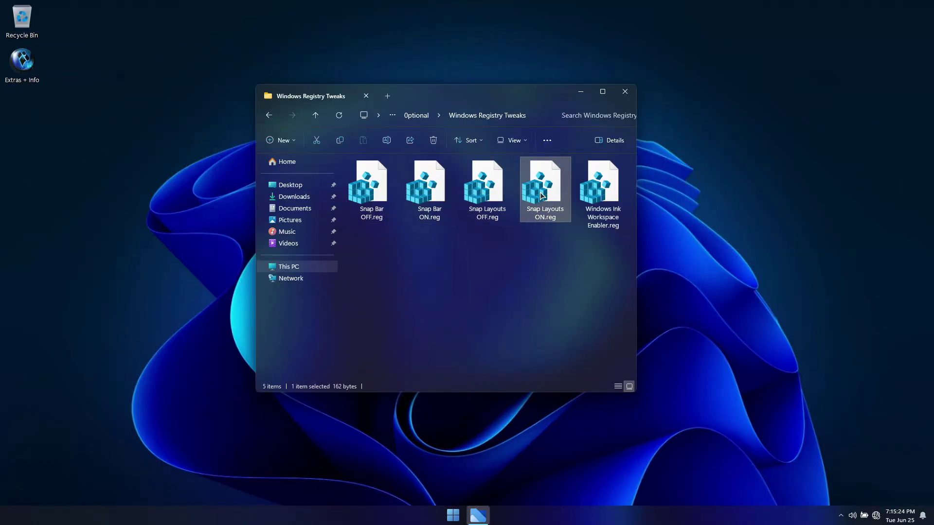
left_click(583, 195)
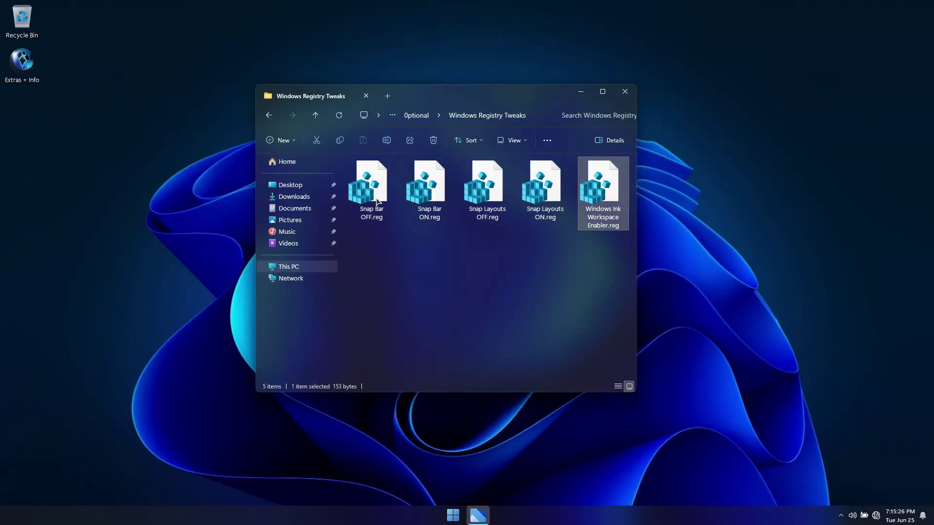
Open the Windows X-Lite Info folder and examine the Our Channel and Our Website shortcuts and Windows X-Lite Info.txt.
left_click(316, 116)
left_click(539, 253)
double_click(539, 253)
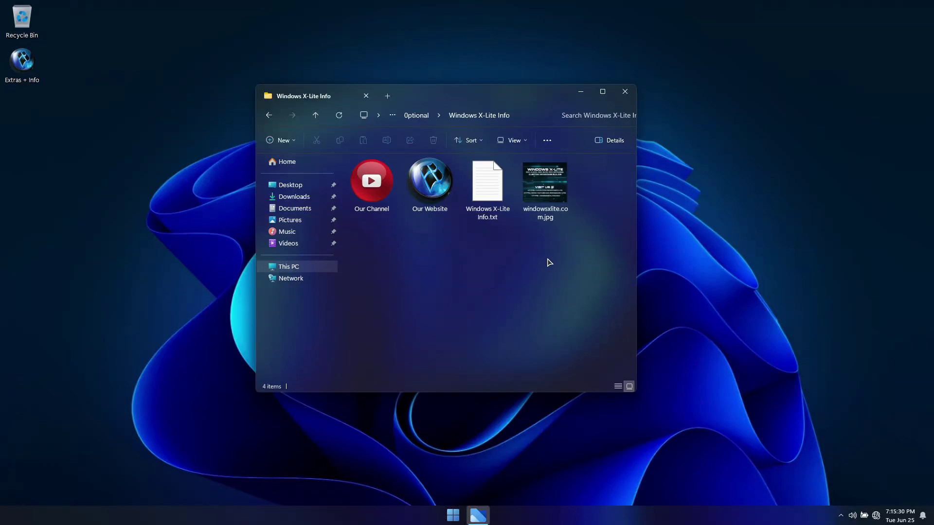
left_click(370, 185)
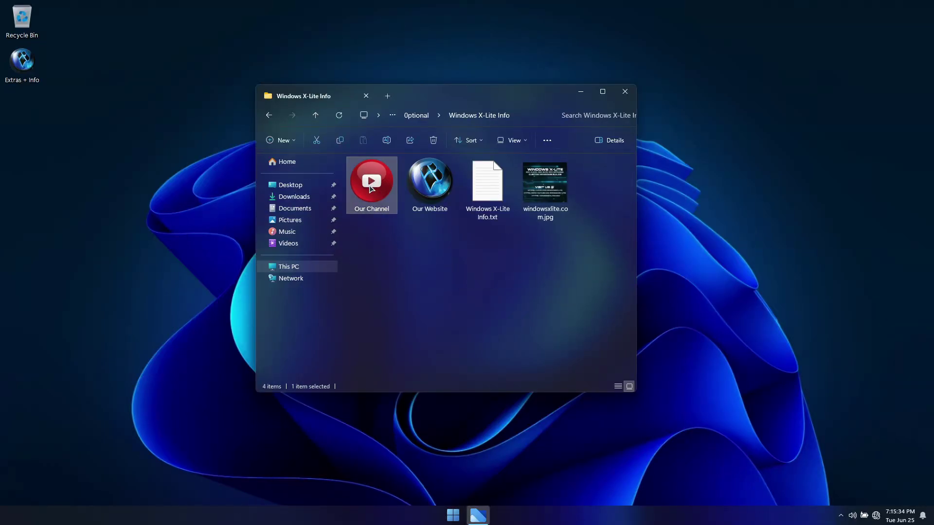
left_click(430, 184)
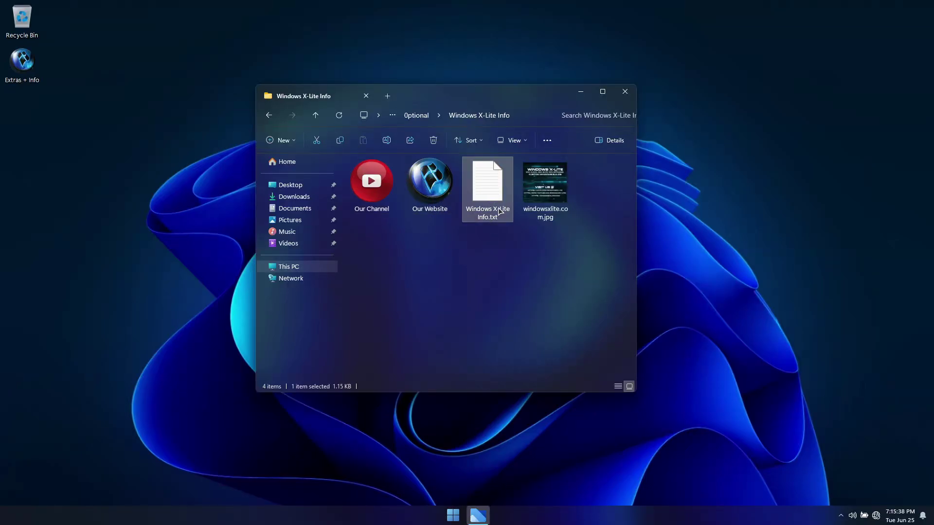
Set img0.jpg from the Wallpaper folder as the desktop background and reveal the desktop.
left_click(315, 116)
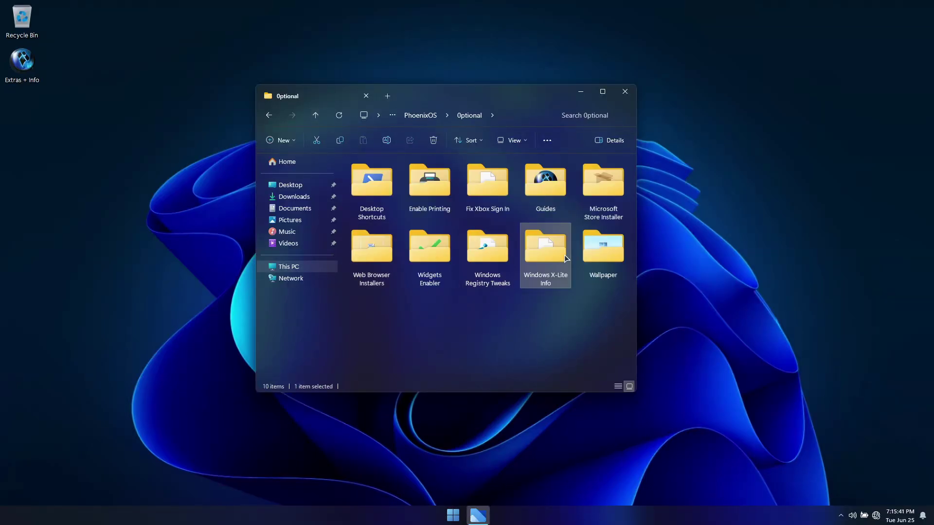
left_click(602, 271)
double_click(591, 255)
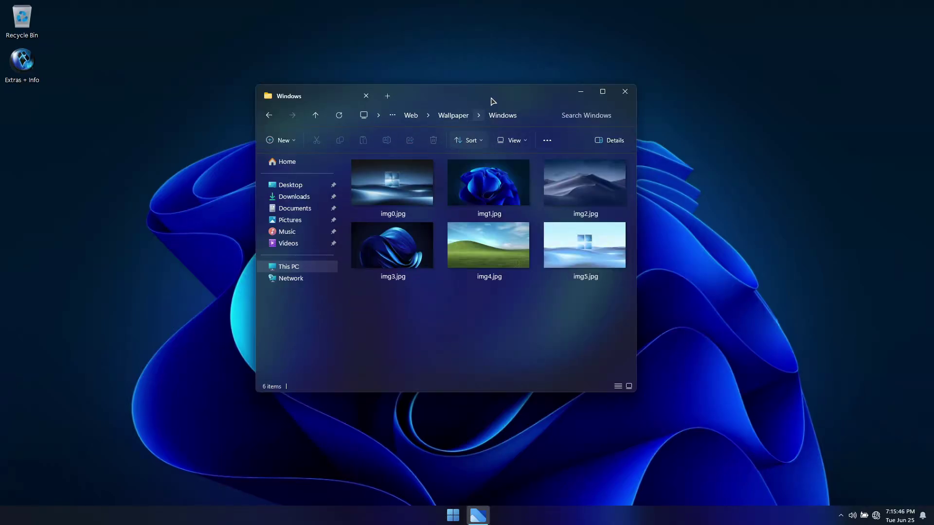
left_click_drag(493, 99, 477, 92)
right_click(389, 172)
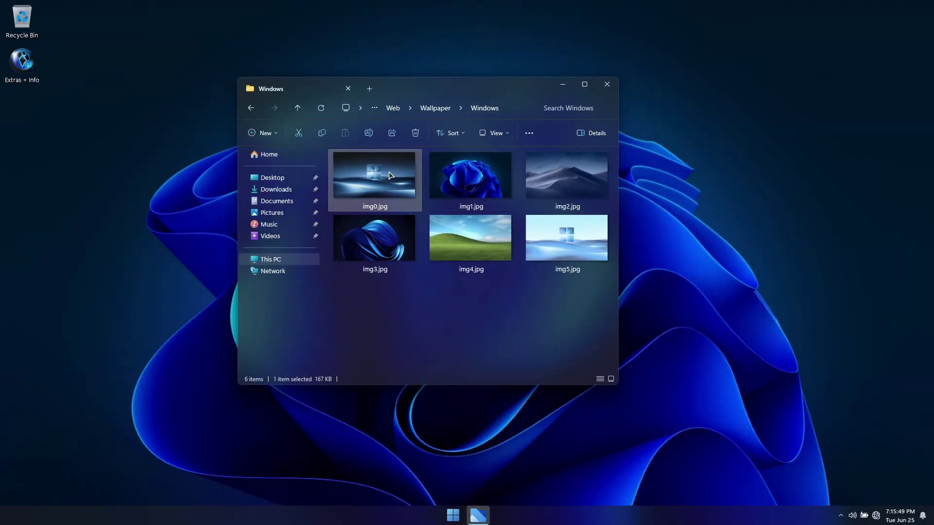
left_click(414, 191)
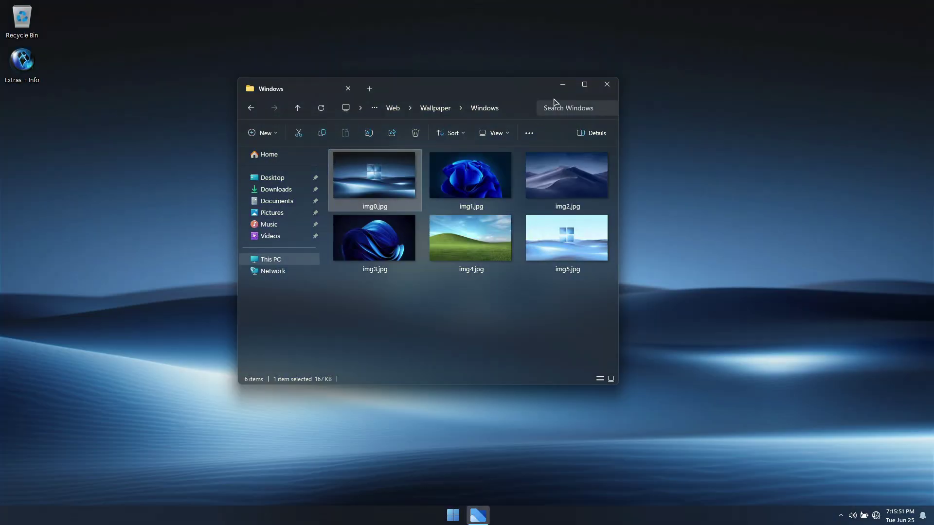
left_click(562, 85)
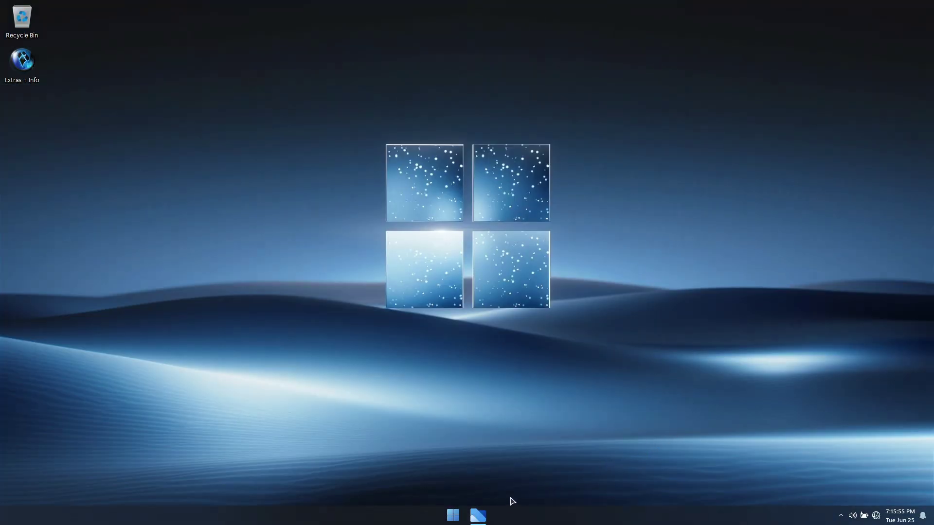
Restore the Wallpaper folder window, set img5.jpg as the desktop background, and minimize the window.
left_click(479, 516)
left_click(466, 184)
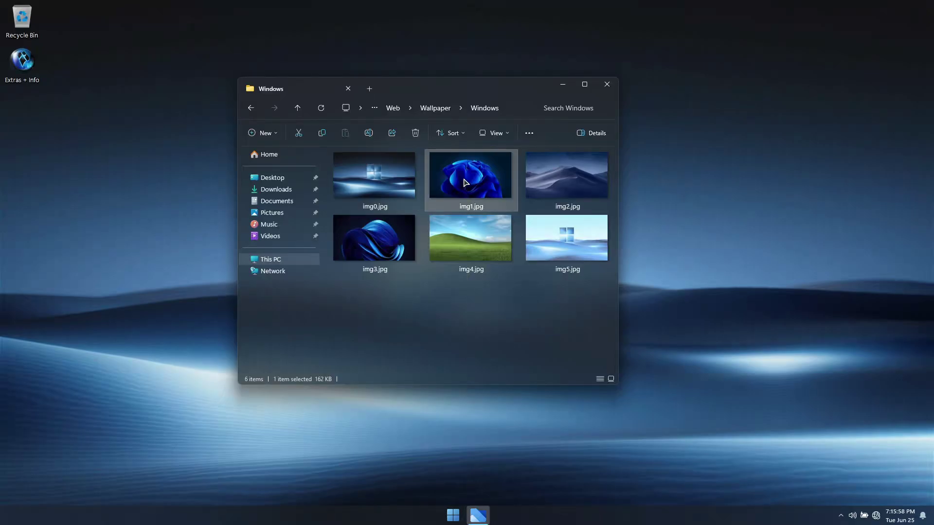
left_click(564, 244)
right_click(566, 241)
left_click(612, 262)
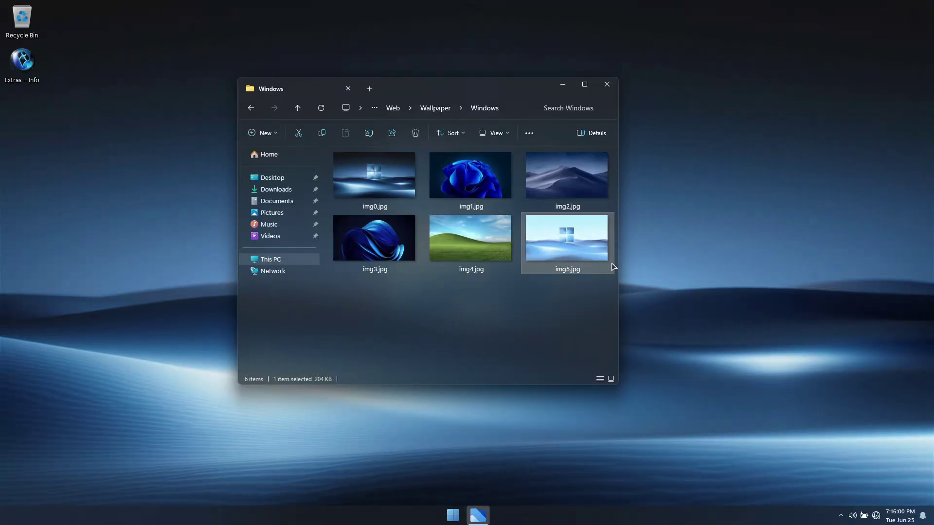
left_click(562, 85)
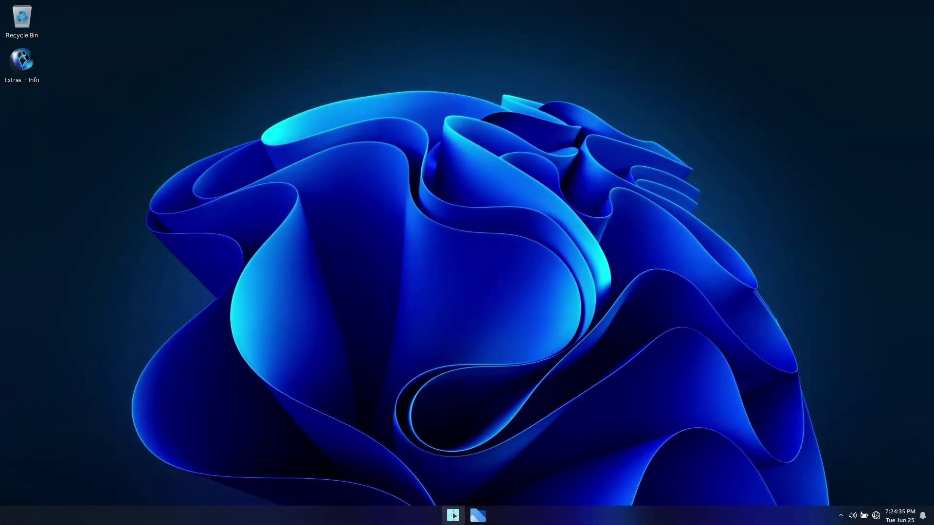
Run winver to examine the Windows version details, and move the About Windows dialog out of the way.
left_click(452, 515)
left_click(516, 460)
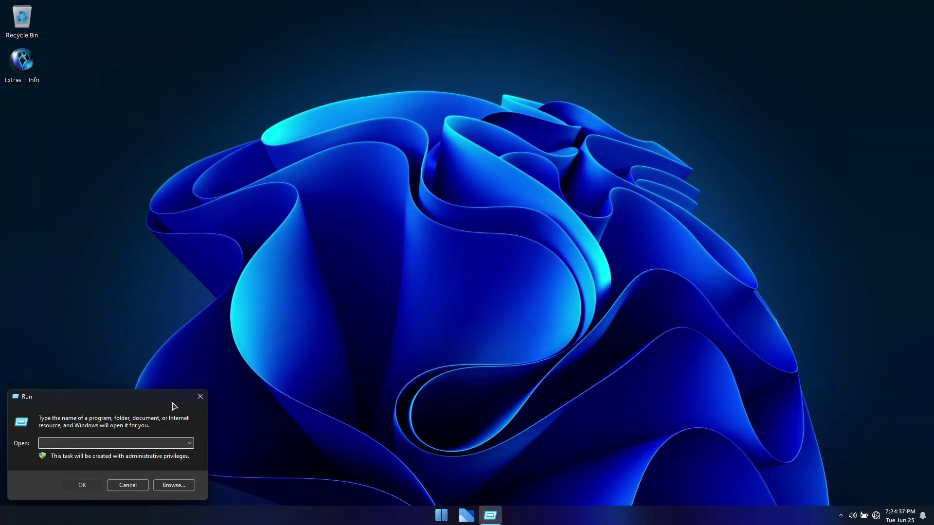
left_click_drag(173, 403, 409, 272)
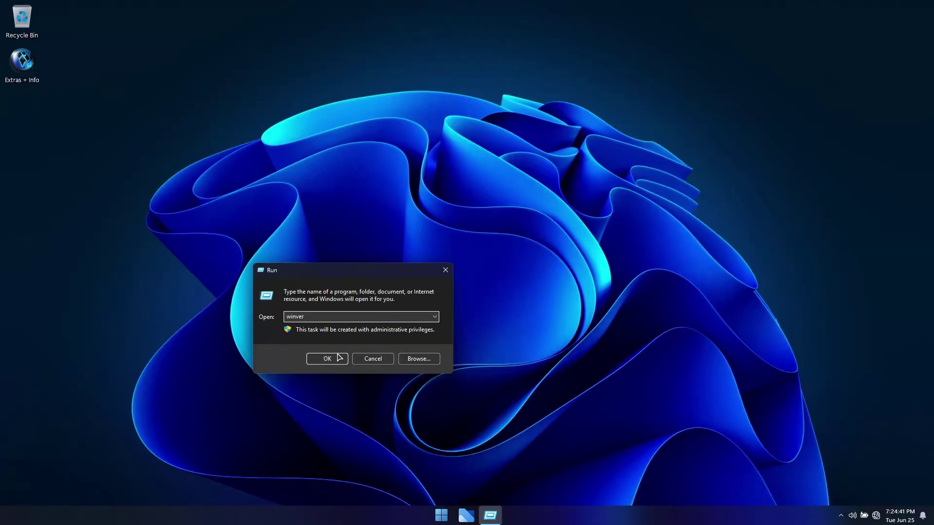
left_click(327, 359)
left_click_drag(210, 92, 357, 151)
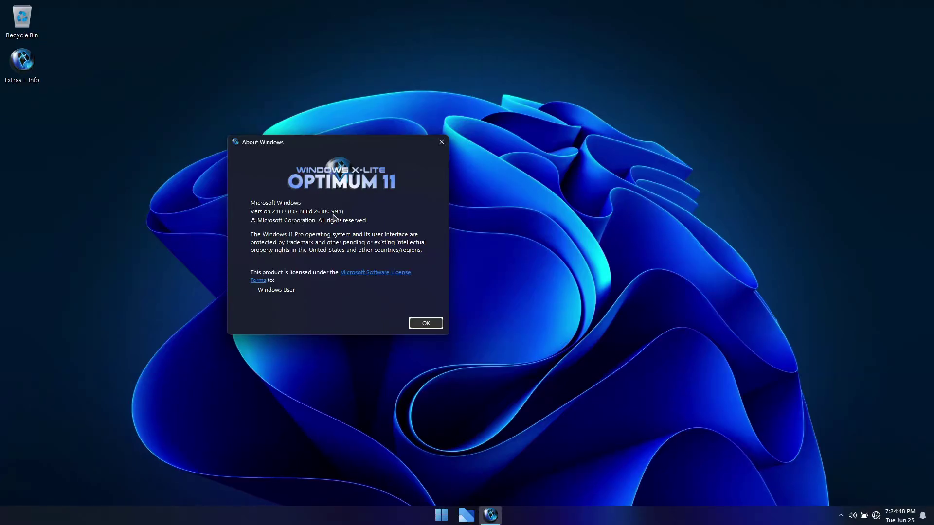
left_click_drag(410, 158, 197, 320)
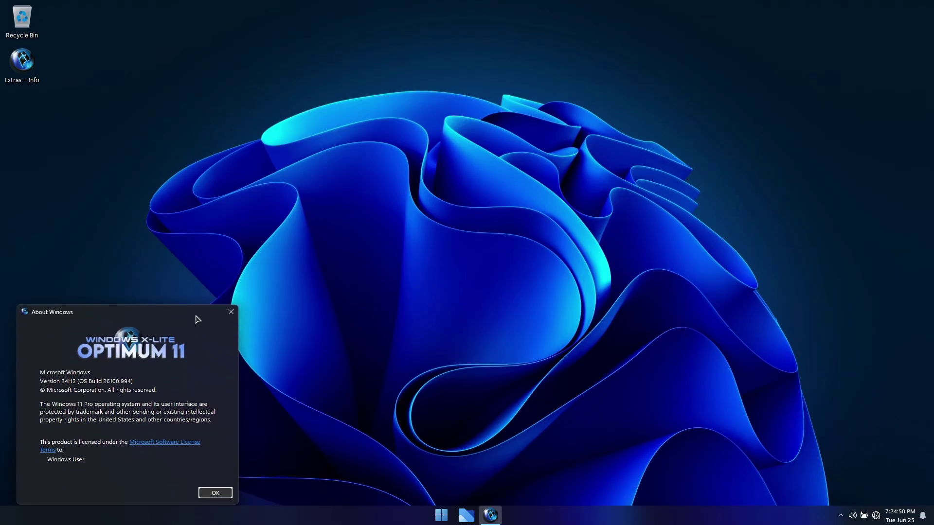
Open the About page of the System settings and highlight the Windows edition, version and OS build in the specifications.
left_click(441, 516)
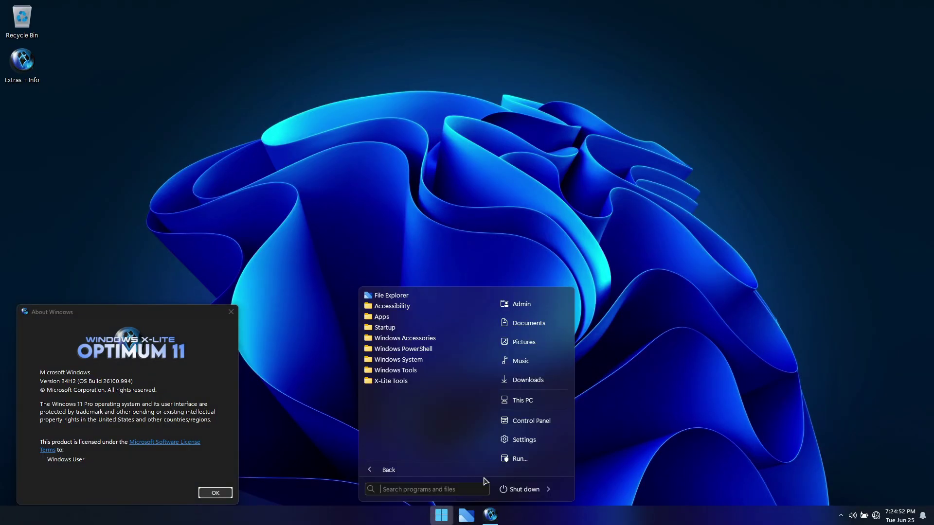
left_click(522, 456)
left_click_drag(307, 18, 459, 68)
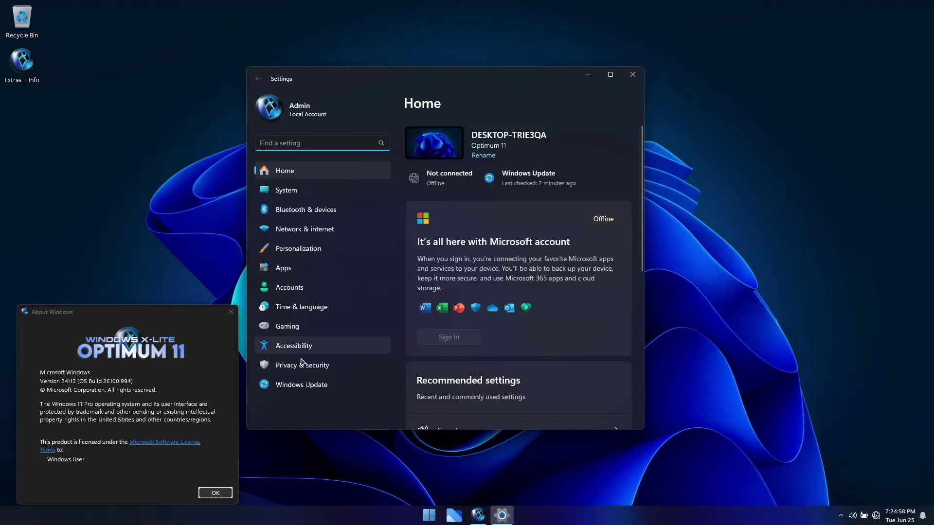
left_click(284, 190)
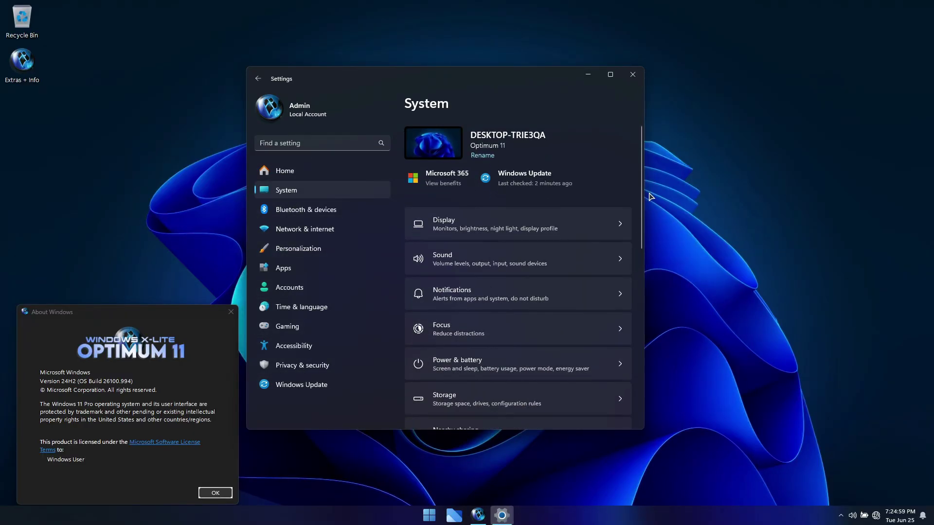
scroll(575, 316, "down", 8)
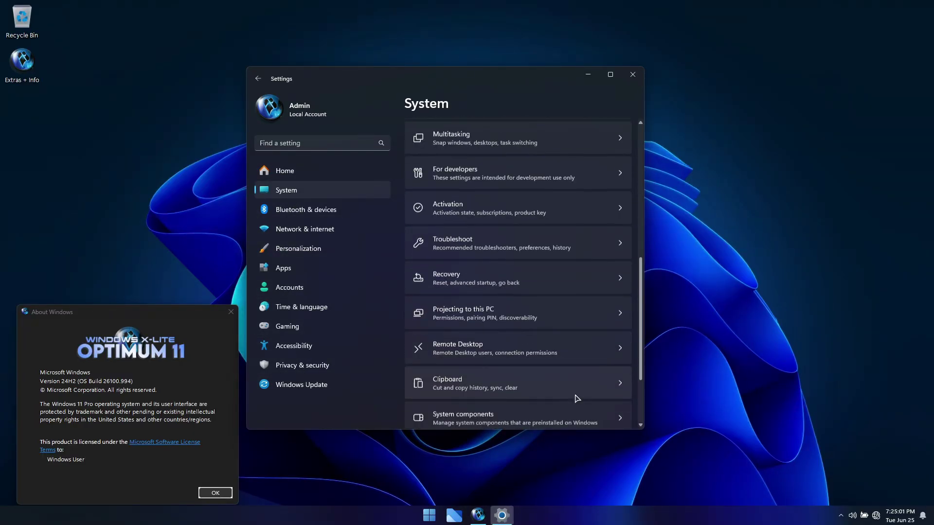
left_click(507, 394)
scroll(566, 292, "down", 4)
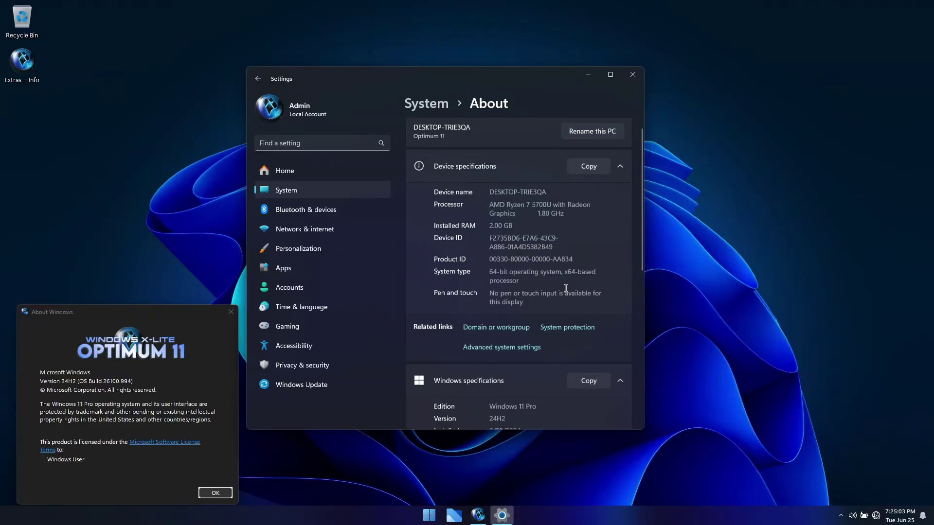
left_click_drag(490, 227, 544, 228)
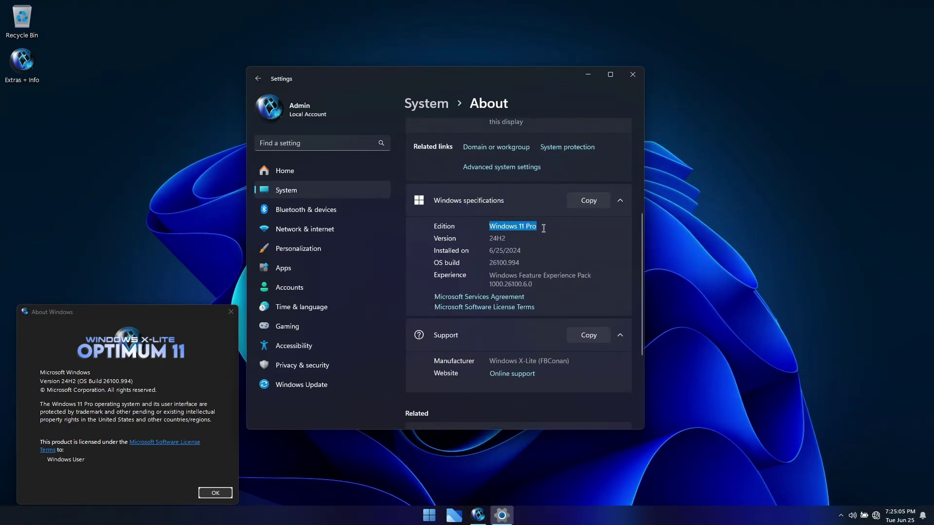
left_click_drag(489, 239, 520, 264)
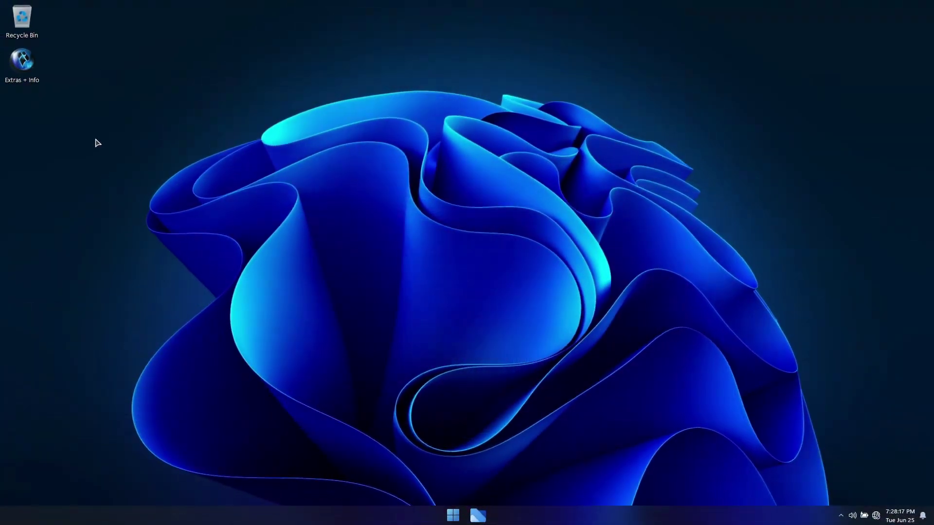
Examine the desktop context menu's entries, including the Command Prompt, Control Panel, Safe Mode and New submenus.
right_click(97, 143)
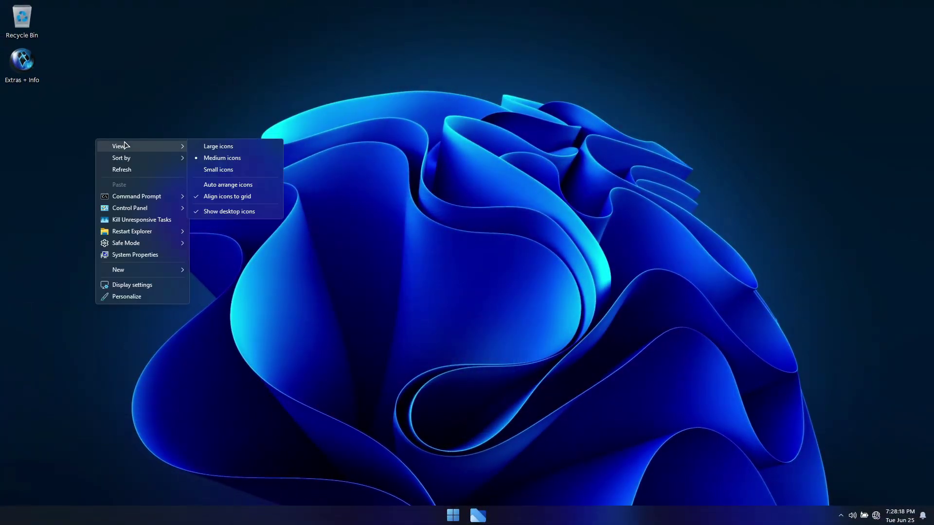
mouse_move(155, 199)
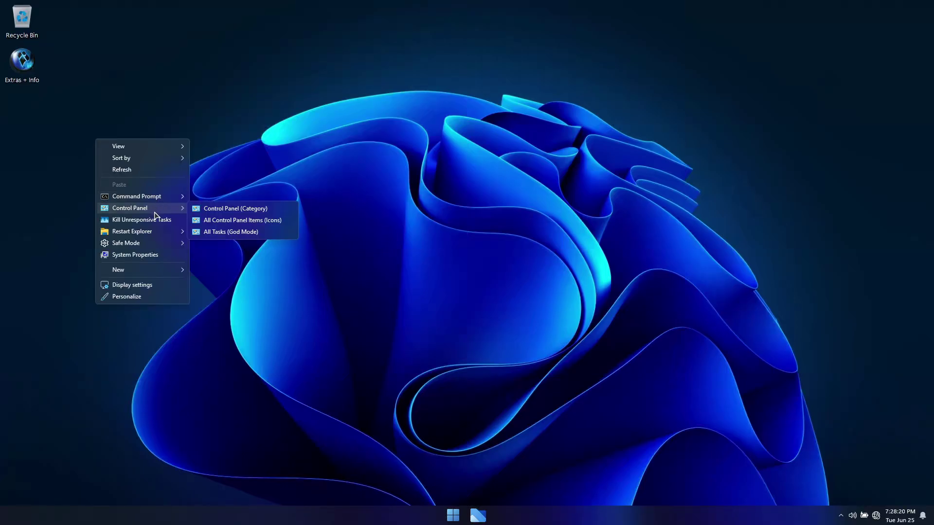
mouse_move(163, 244)
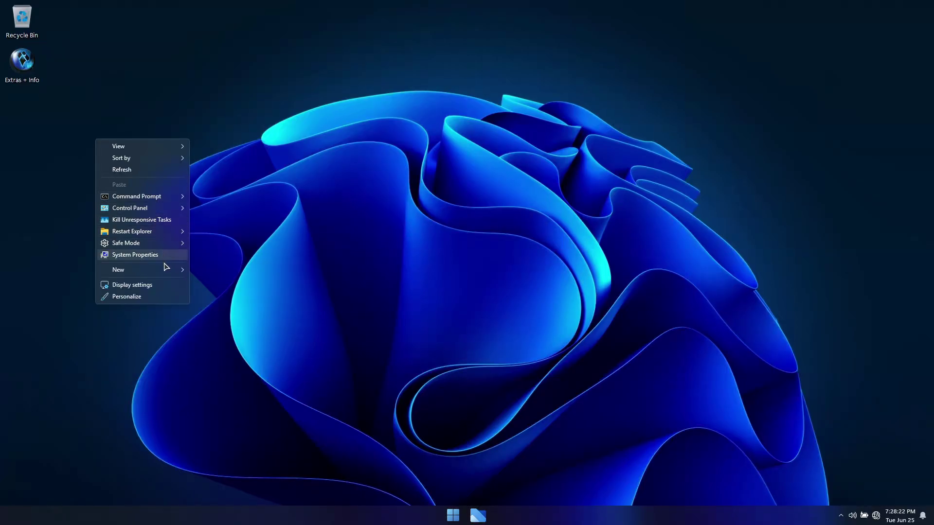
mouse_move(161, 271)
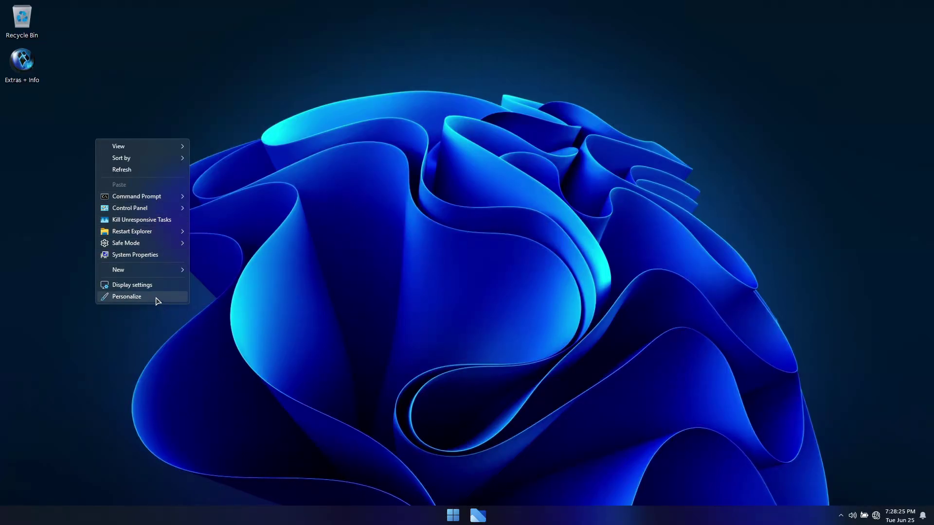
Apply the Elegant Black desert dune theme from the personalization settings and move the Settings window aside to show the wallpaper.
left_click(156, 297)
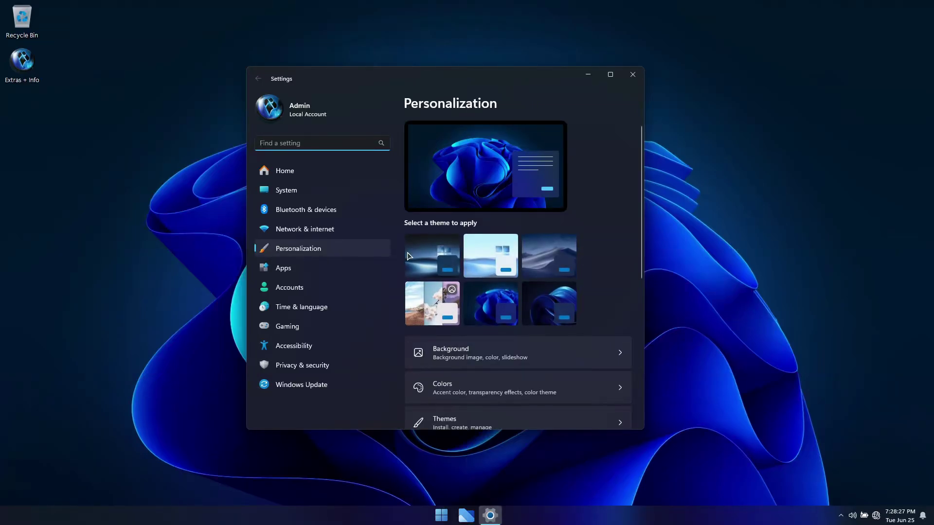
scroll(521, 253, "down", 3)
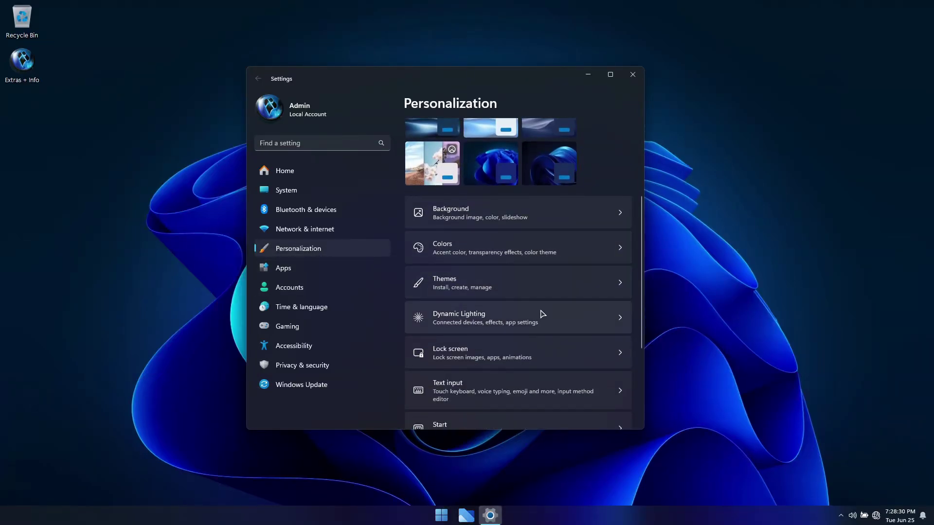
left_click(537, 284)
scroll(572, 265, "down", 2)
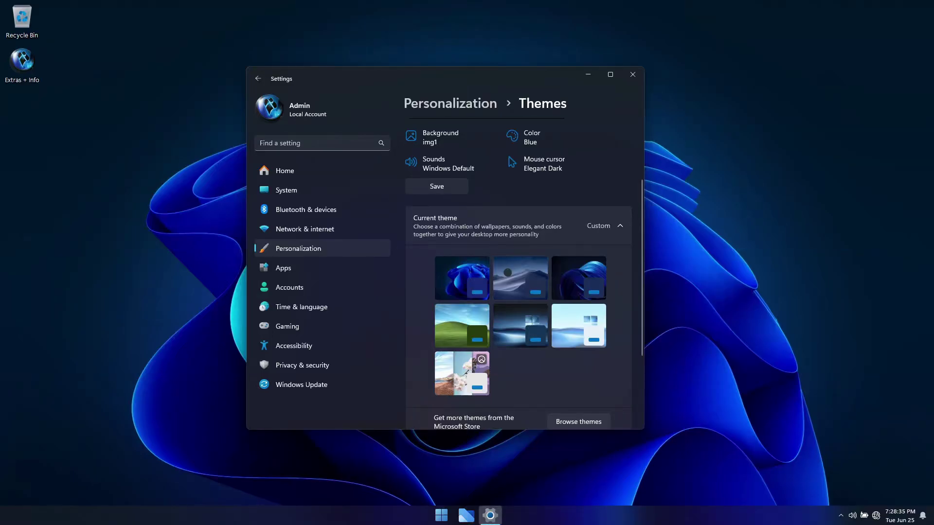
left_click(508, 274)
left_click_drag(569, 79, 171, 121)
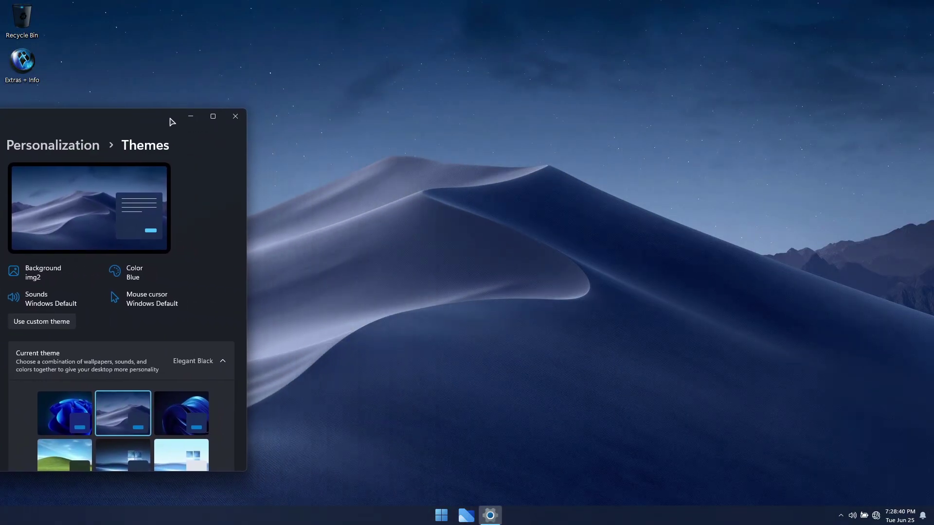
scroll(196, 320, "down", 2)
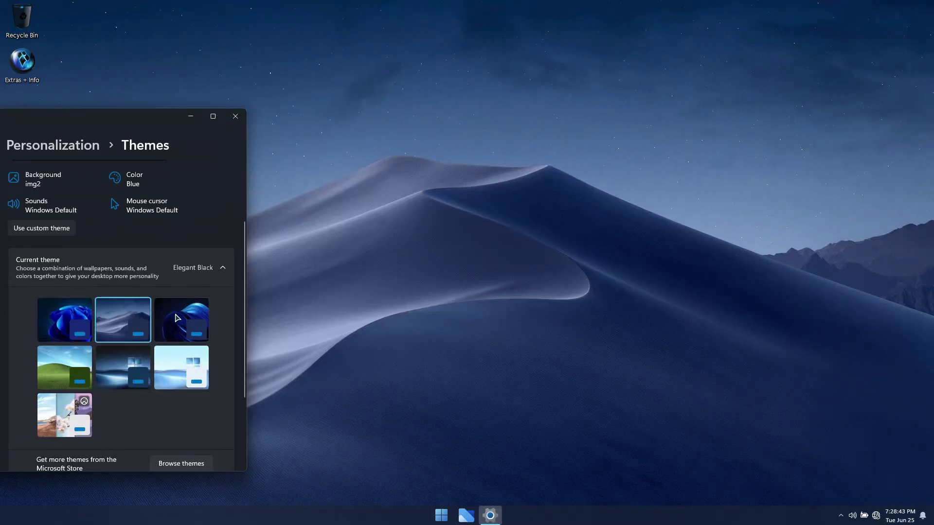
Try out the Elegant Classic, Elegant Retro and Windows Dark themes one after another to preview their wallpapers.
left_click(177, 318)
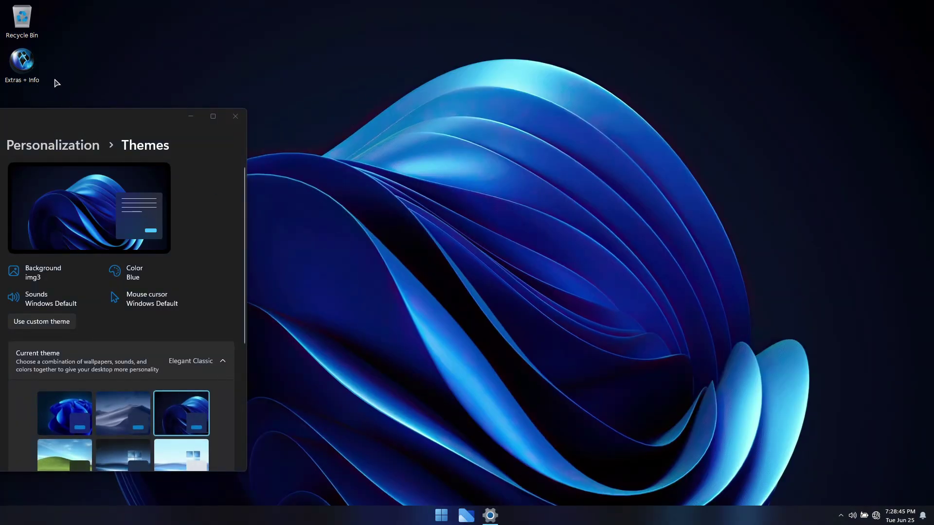
scroll(136, 413, "down", 2)
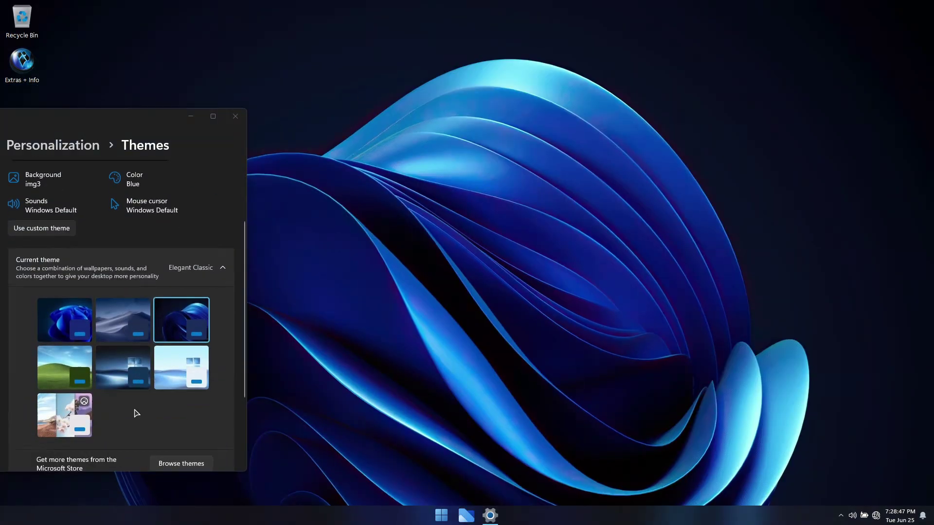
left_click(64, 364)
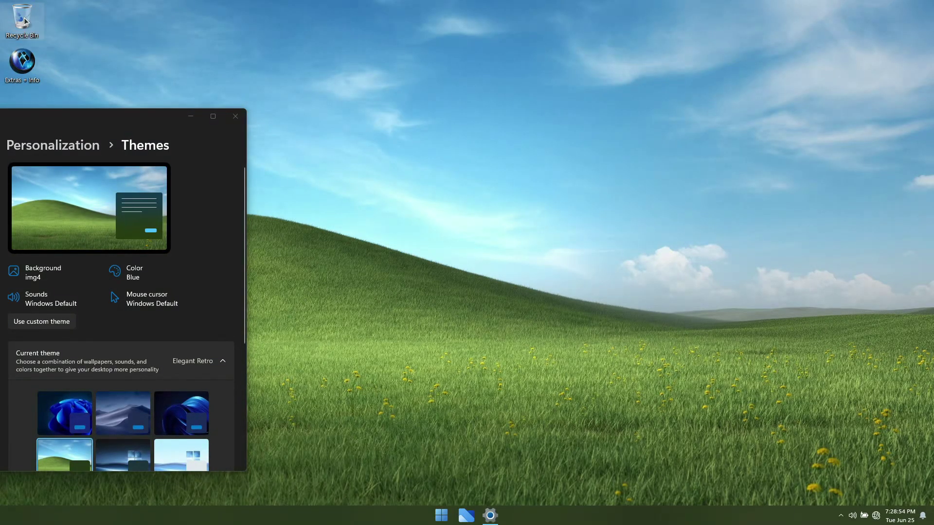
scroll(113, 398, "down", 2)
left_click(115, 399)
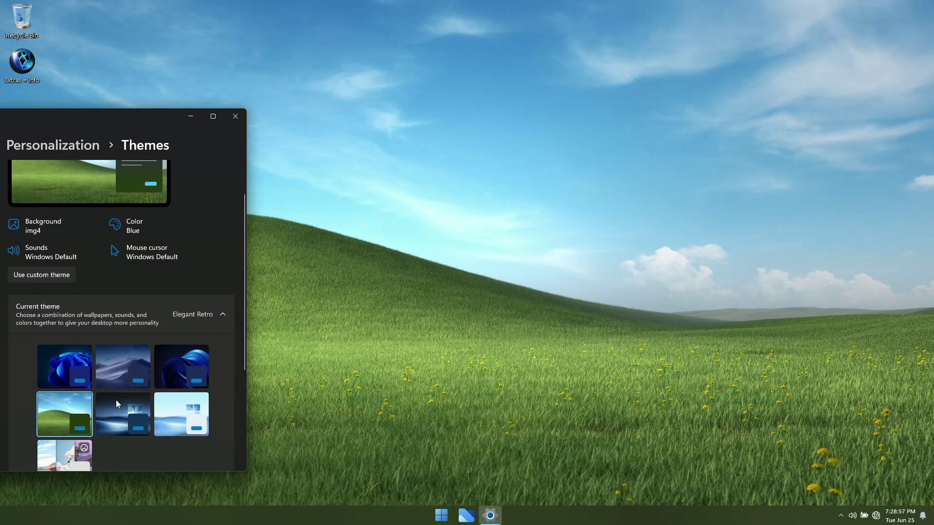
Preview the Windows Light theme and switch back to the Elegant Black desert dune theme.
scroll(115, 400, "down", 2)
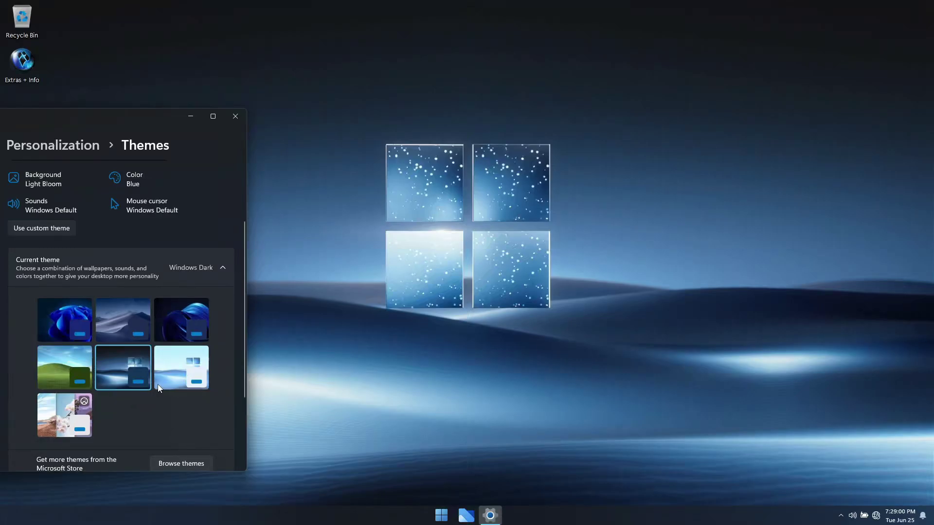
left_click(169, 370)
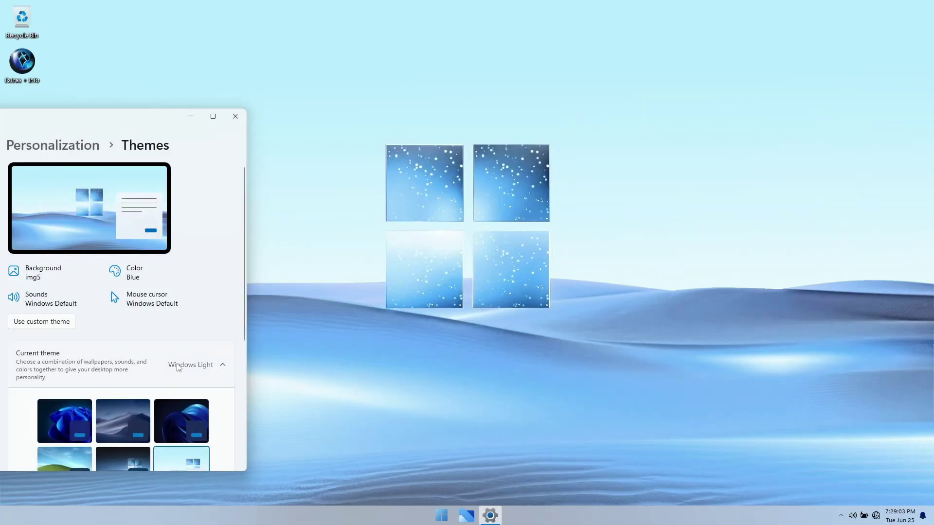
scroll(185, 358, "down", 1)
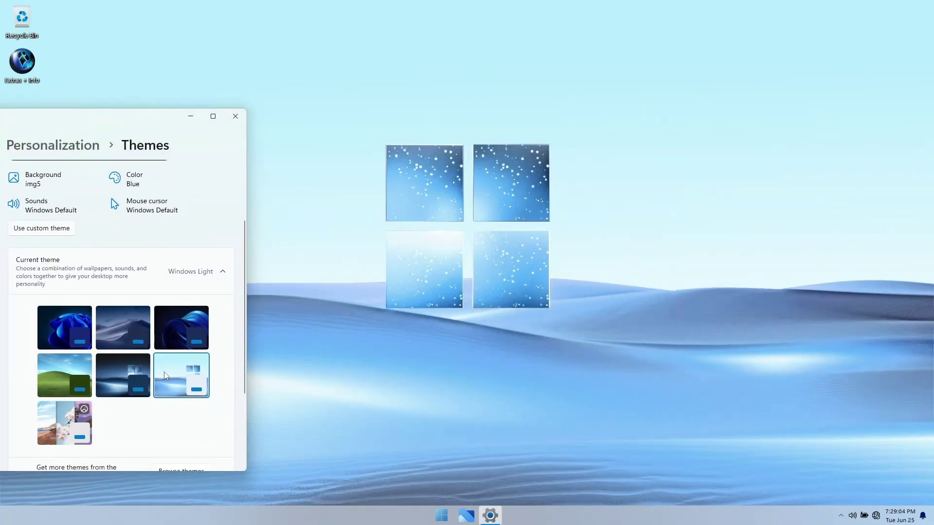
left_click(123, 327)
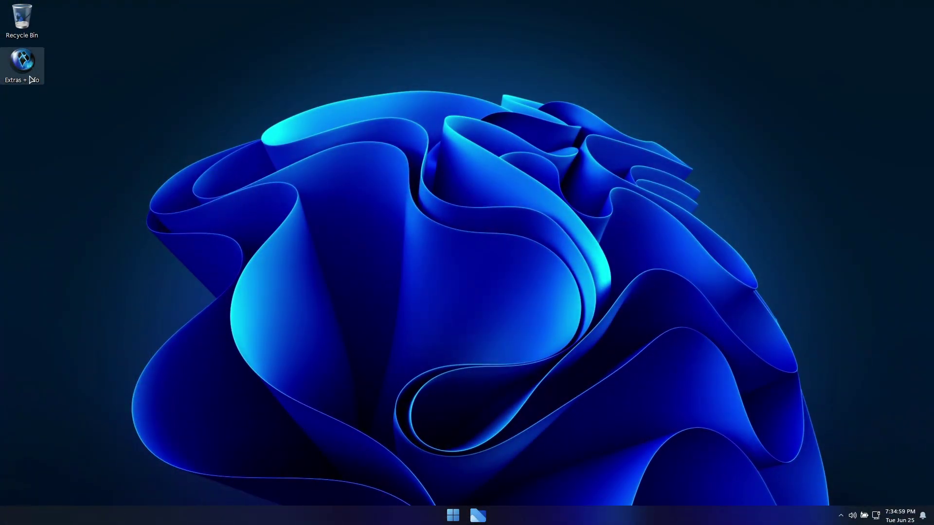
Run Edge Installer.exe from the Web Browser Installers folder in Extras + Info, minimize the folder window and move the installer aside.
double_click(31, 74)
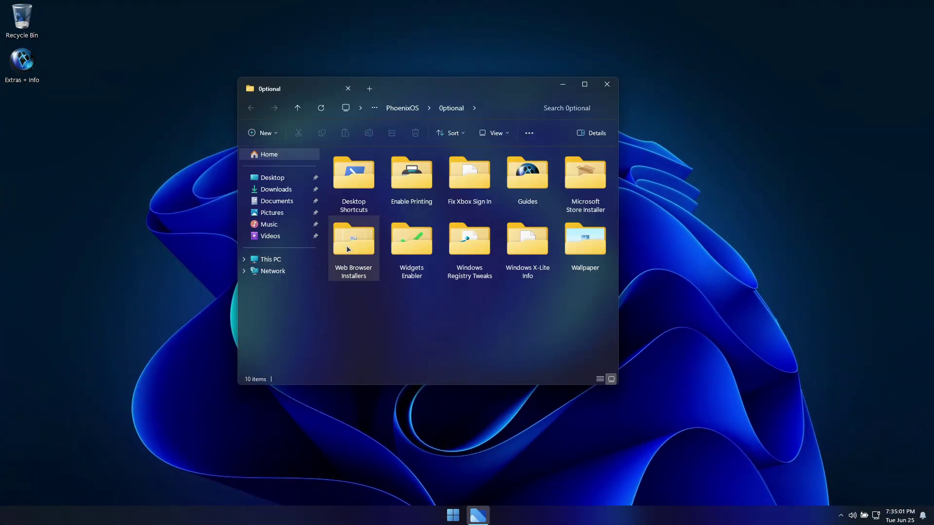
double_click(358, 242)
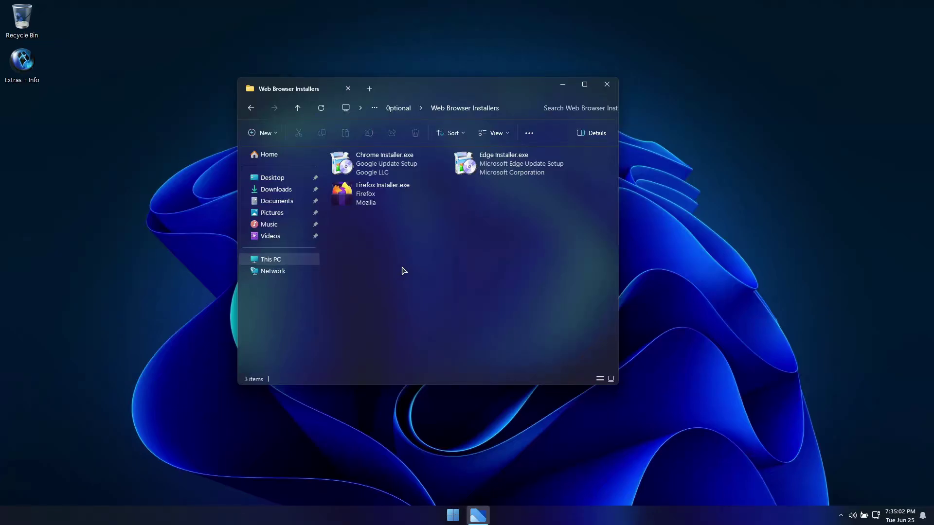
left_click(522, 166)
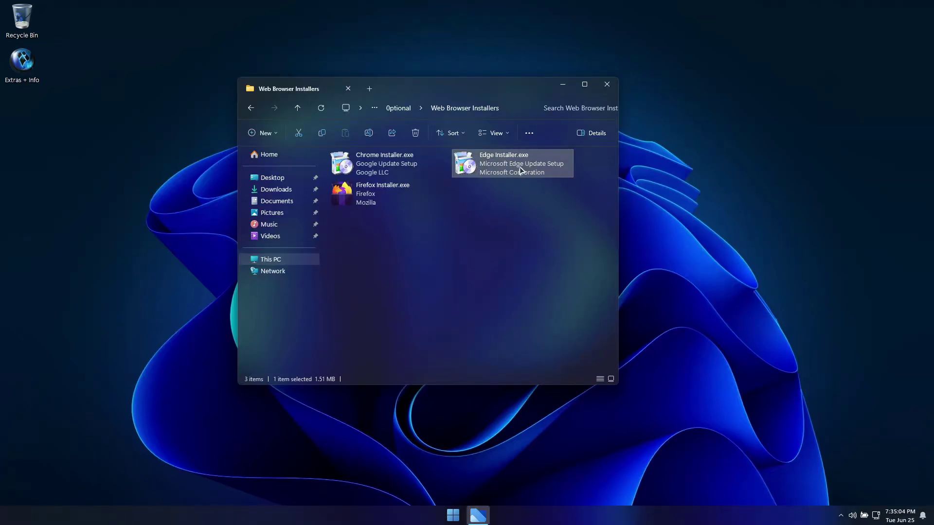
double_click(551, 174)
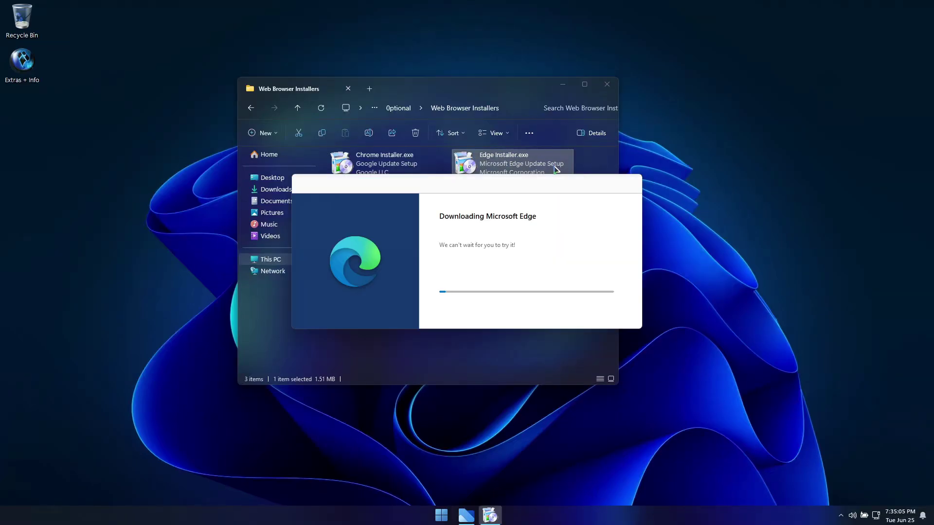
left_click(563, 85)
left_click_drag(533, 183, 821, 18)
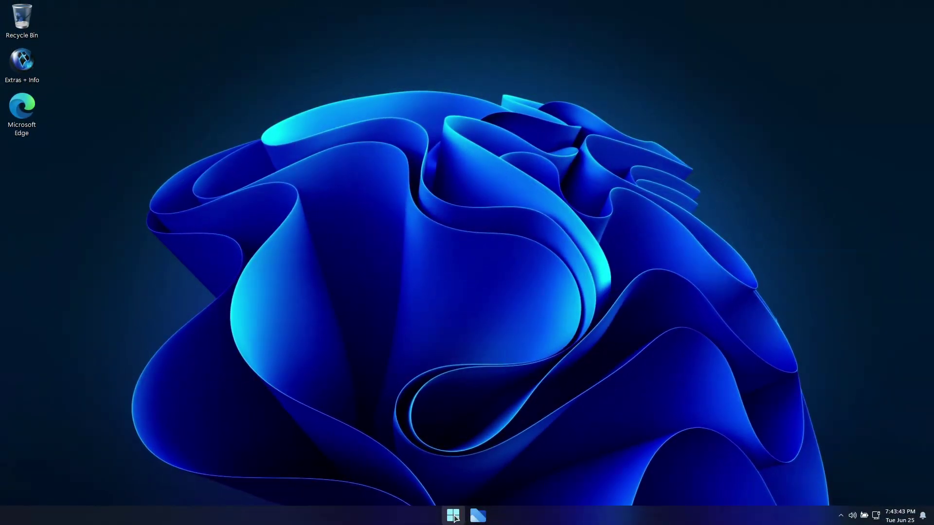
Launch Copilot from the Apps folder of the Start menu.
left_click(453, 516)
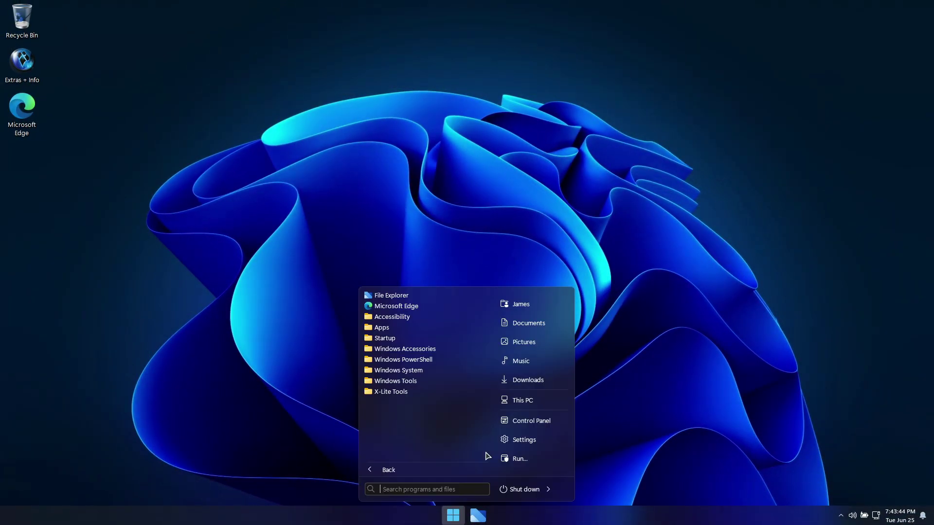
left_click(392, 328)
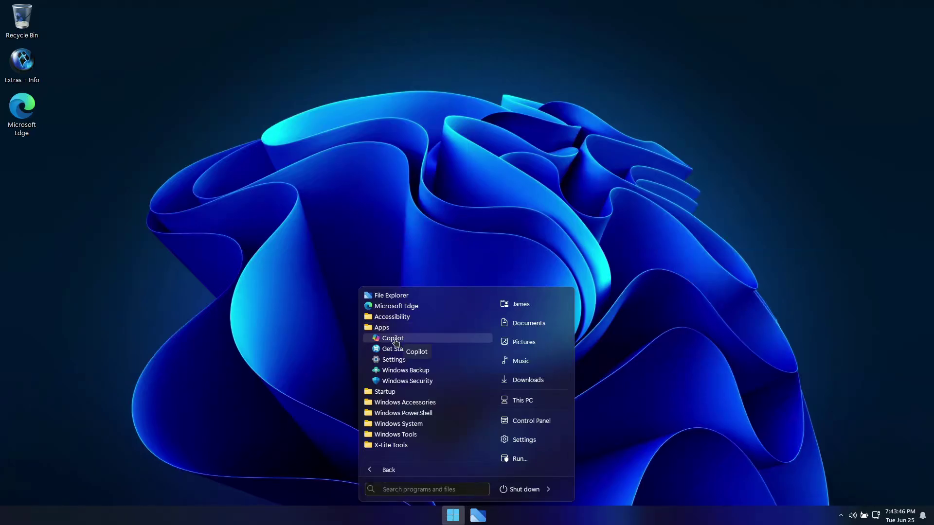
left_click(394, 339)
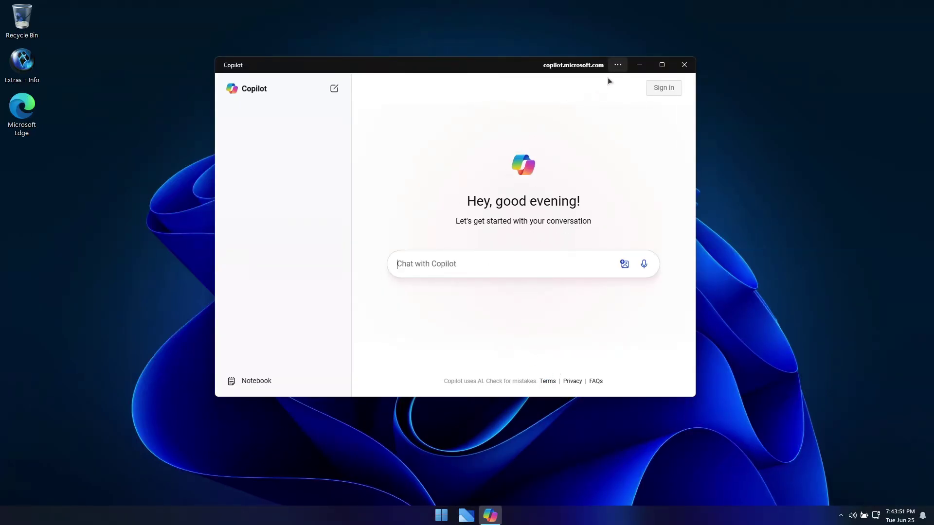
Pin Copilot to the taskbar, approve the pin request and close the Copilot window.
left_click(617, 65)
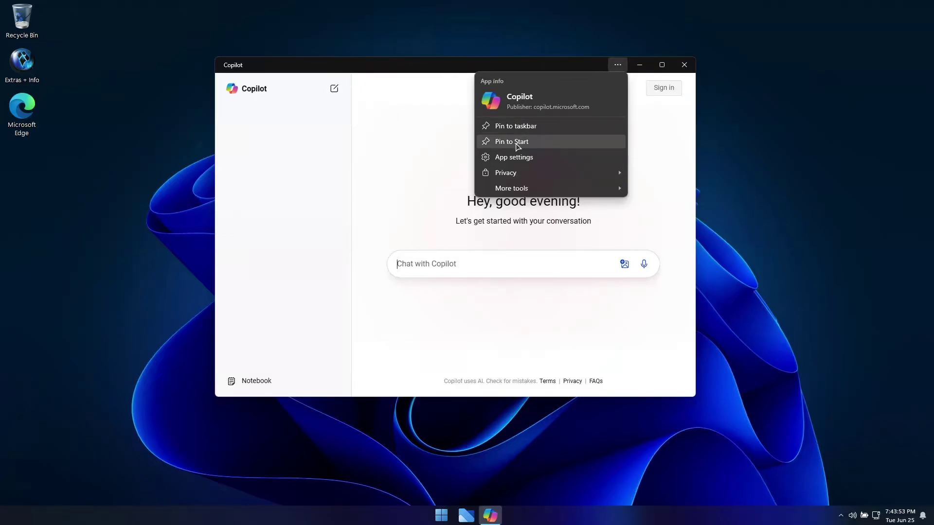
left_click(522, 128)
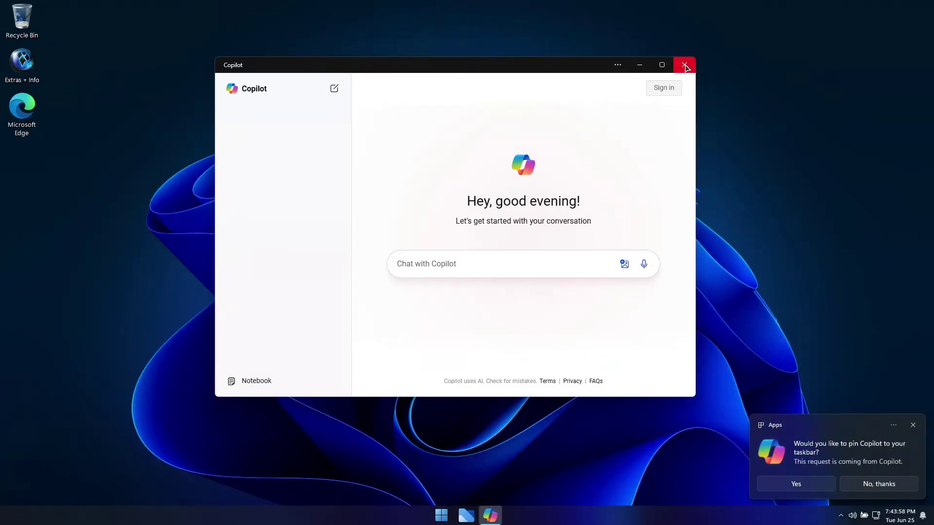
left_click(808, 485)
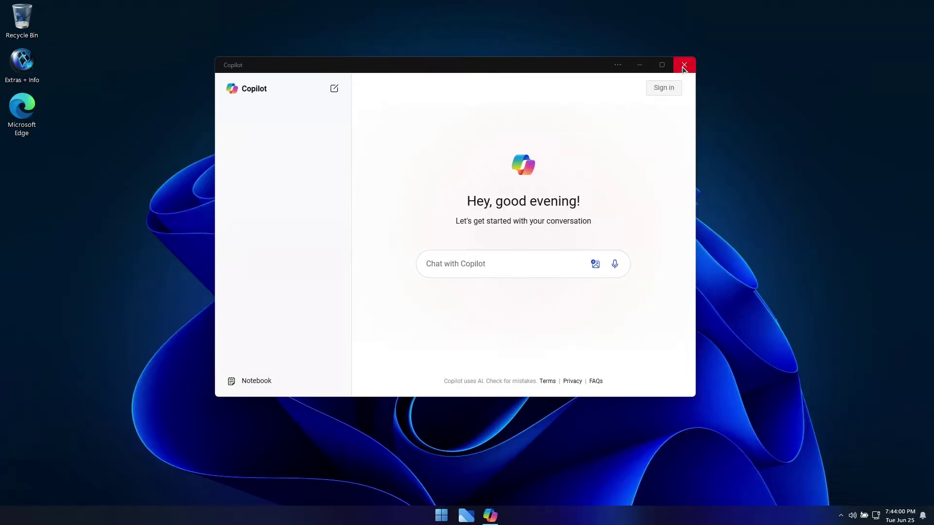
left_click(684, 64)
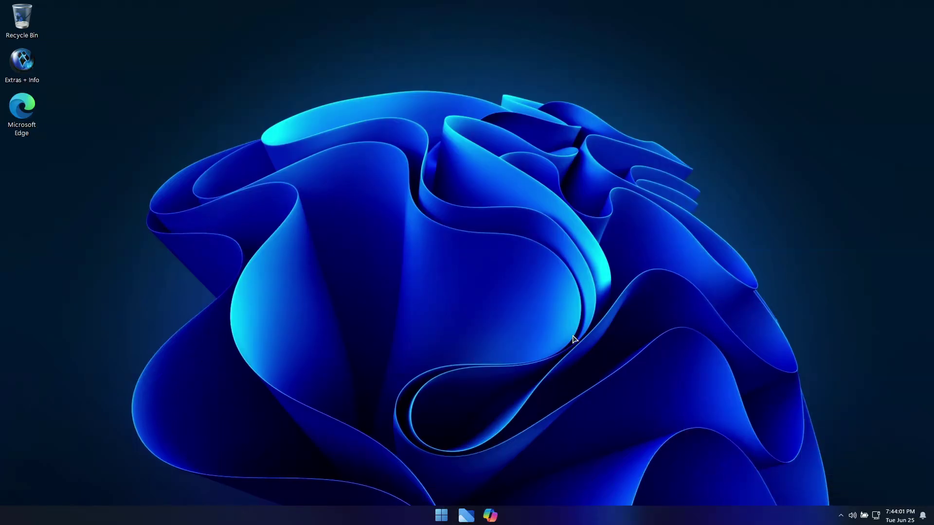
Set the taskbar's Search option to show the search icon.
right_click(402, 514)
mouse_move(488, 428)
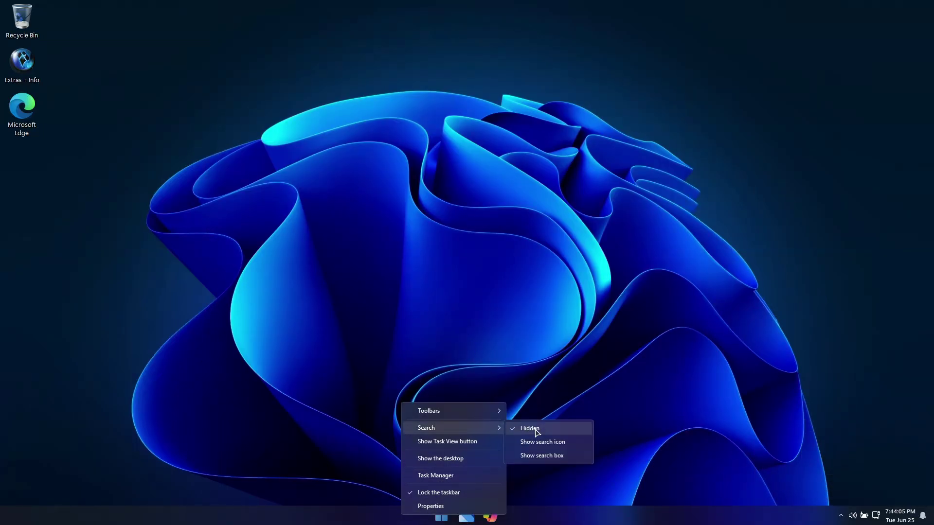
left_click(540, 443)
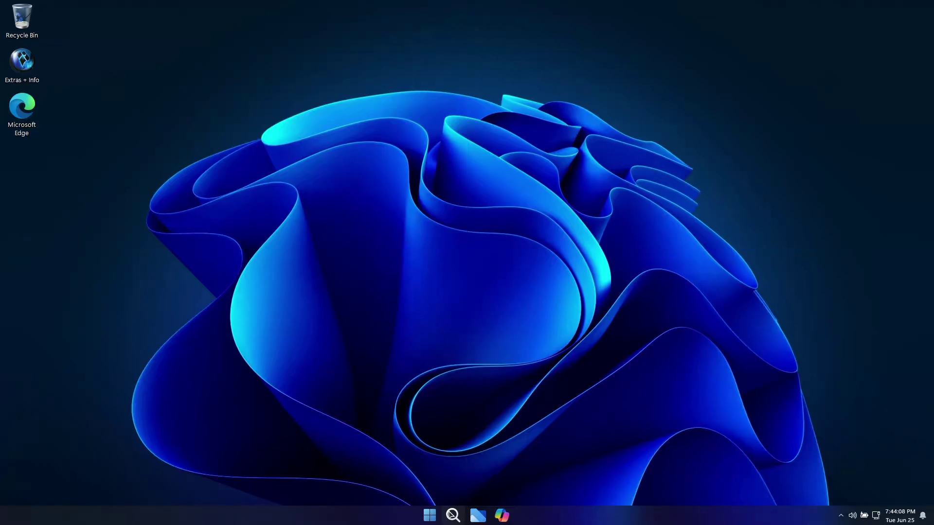
Open Windows search and look through its suggestions, games, trending searches, news and recipes.
left_click(452, 514)
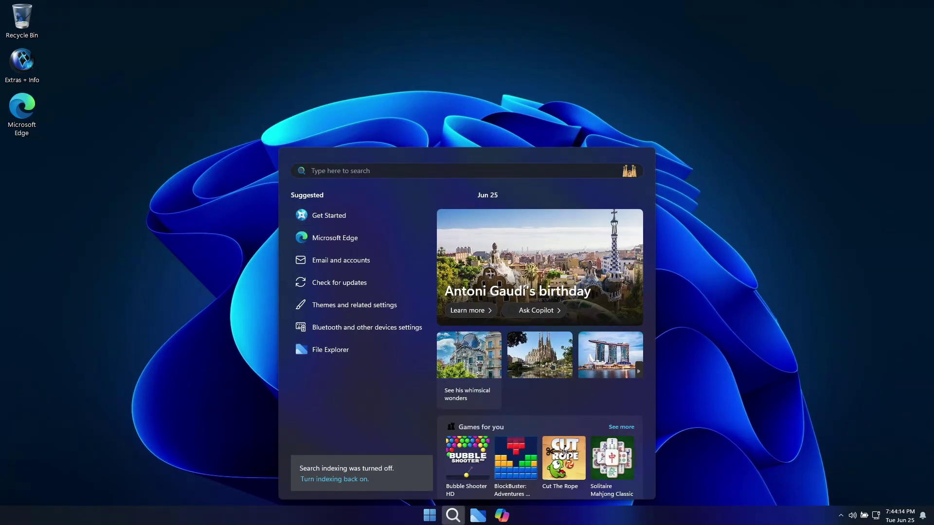
scroll(616, 312, "down", 5)
scroll(616, 312, "down", 5)
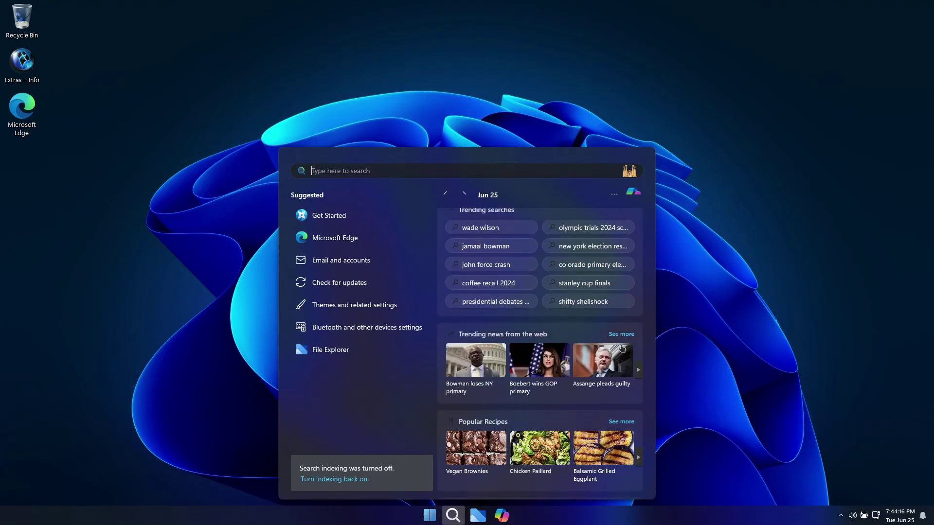
scroll(579, 292, "up", 10)
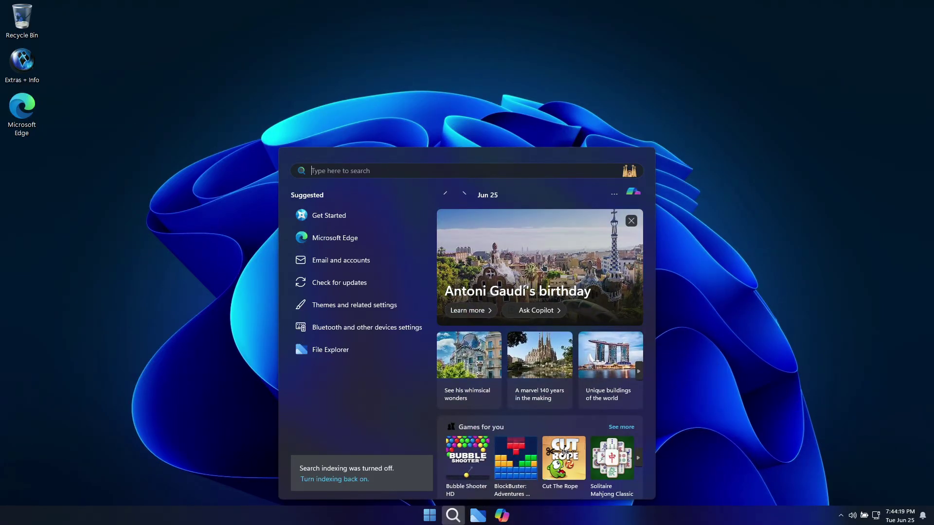
Open the Antoni Gaudí's birthday highlight in Microsoft Edge and skim the Bing search results.
left_click(544, 268)
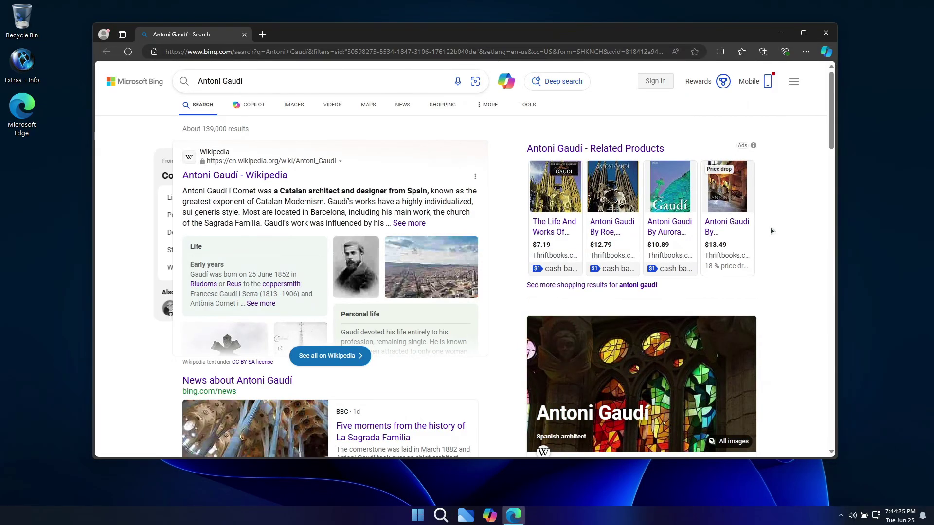
scroll(770, 227, "down", 4)
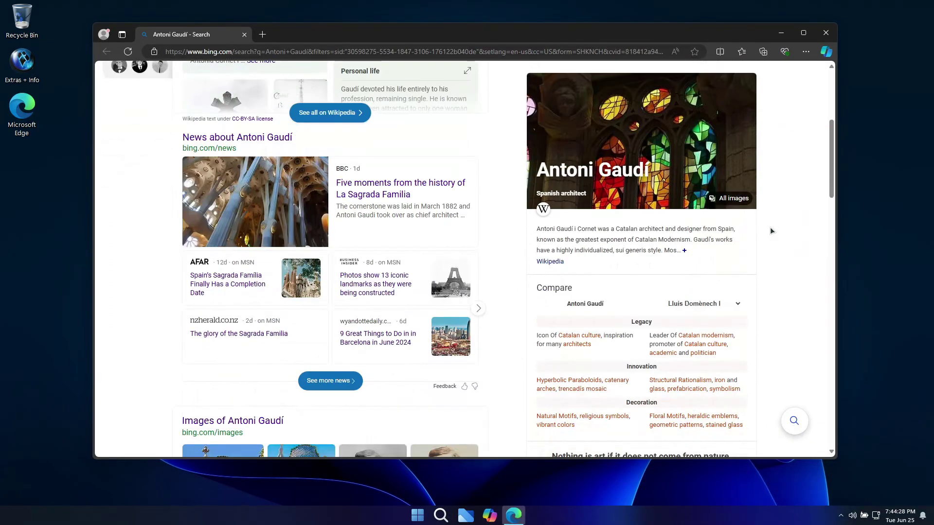
scroll(770, 227, "up", 5)
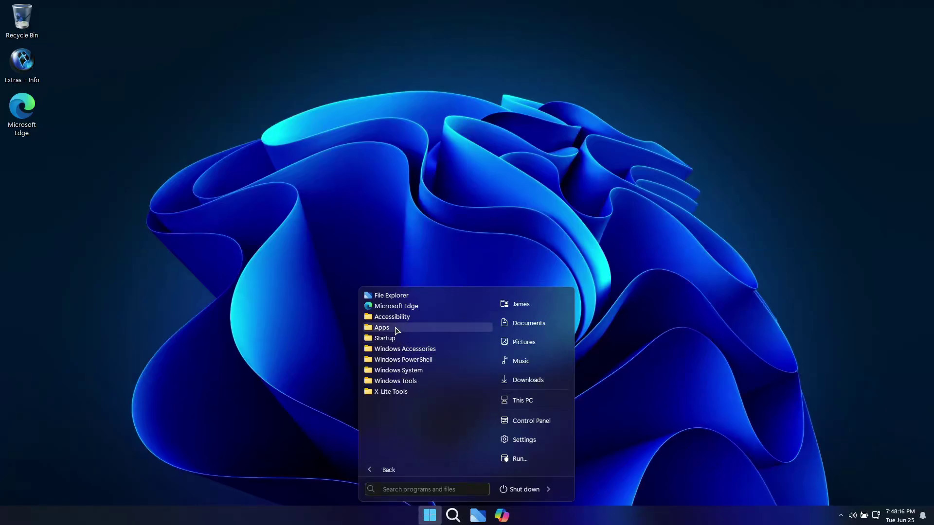
Examine the entries in the Start menu's Apps folder and dismiss the menu.
left_click(402, 329)
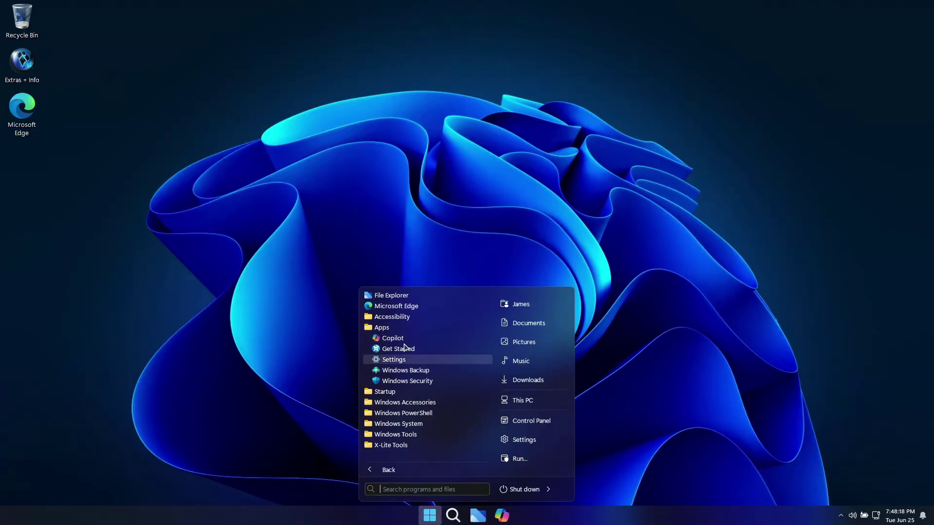
left_click(391, 333)
left_click(316, 169)
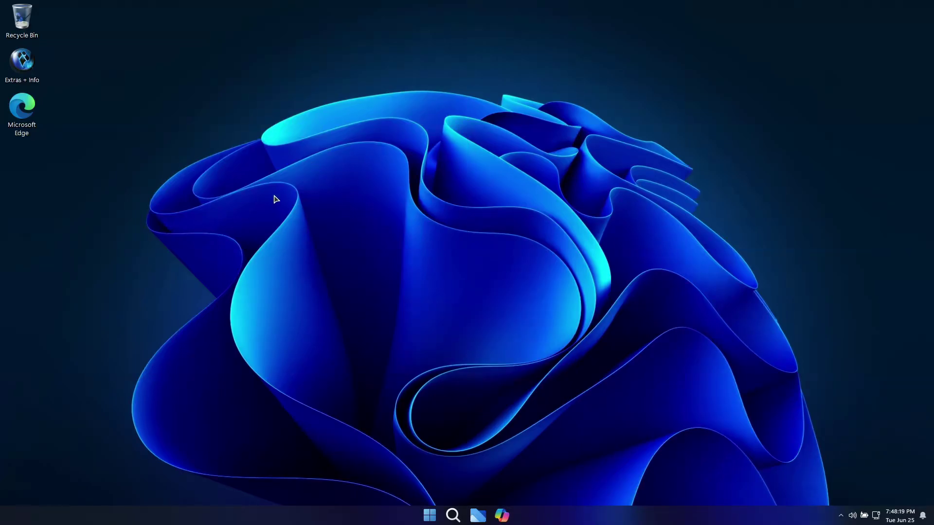
Install Microsoft Store from MS_Store.msix in the Extras + Info Microsoft Store Installer folder, closing the folder window and centring the installer.
double_click(33, 80)
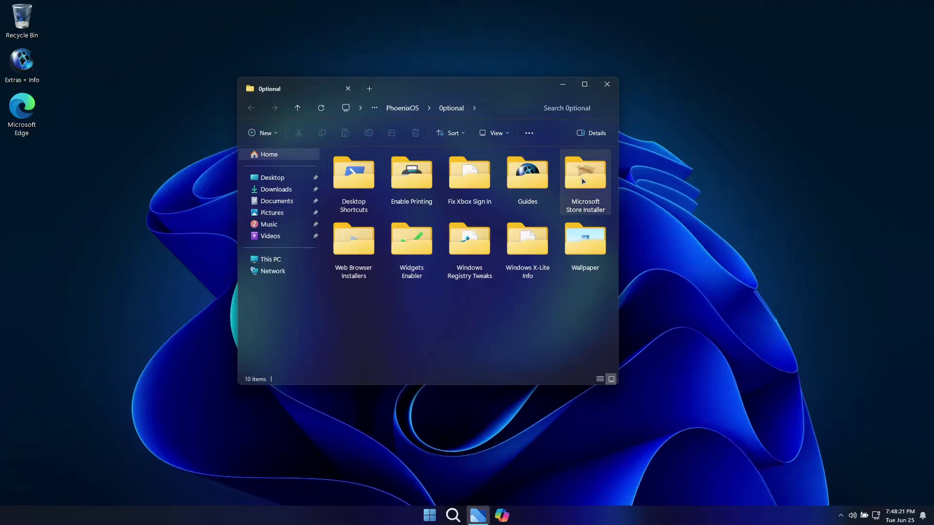
left_click(584, 182)
double_click(588, 184)
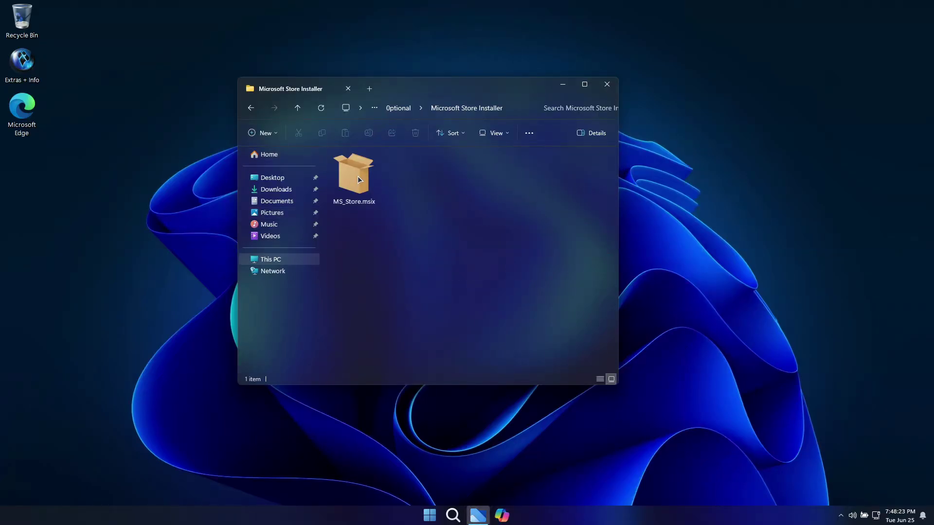
double_click(343, 174)
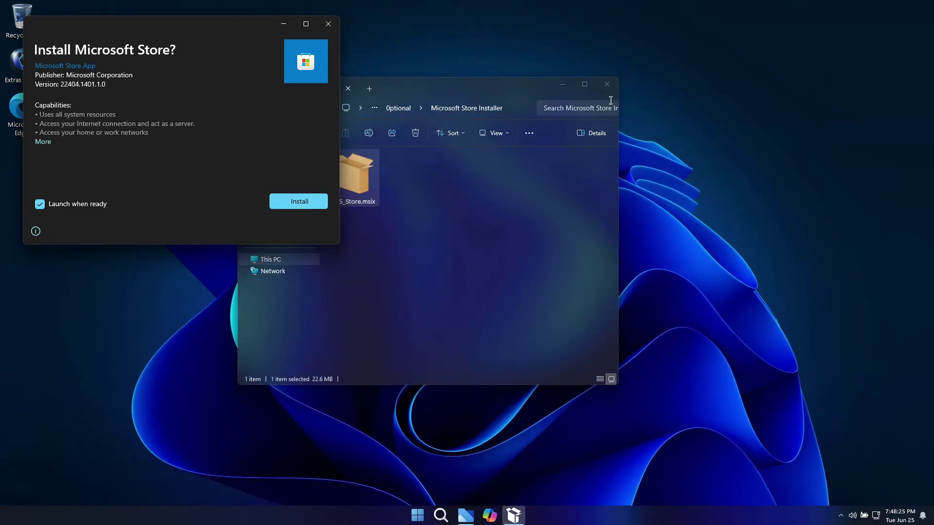
left_click(607, 84)
left_click_drag(223, 24, 435, 141)
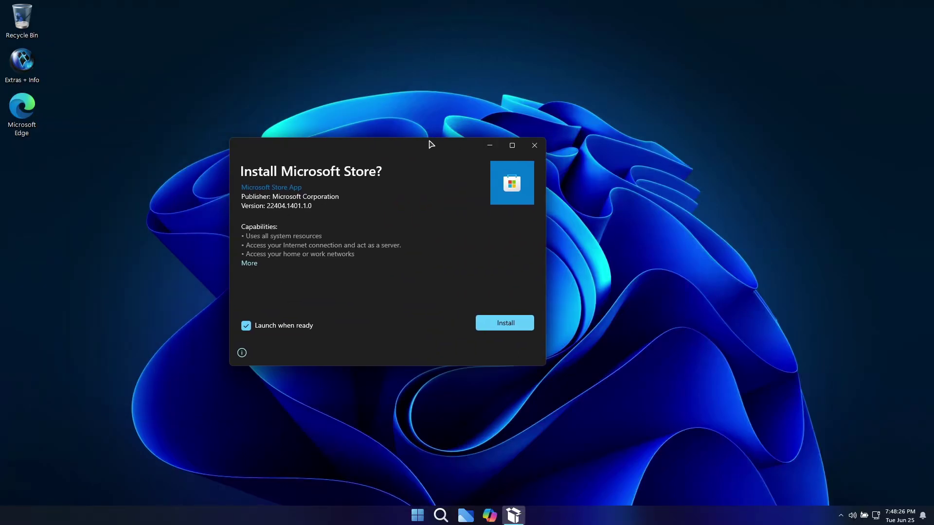
left_click(511, 325)
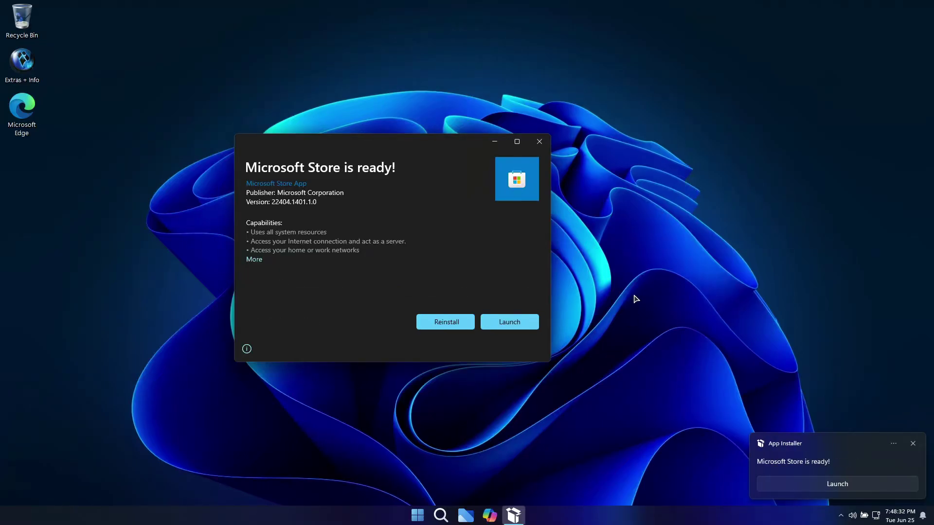
Close the finished installer, launch Microsoft Store from the Start menu's Apps folder and pin it to the taskbar.
left_click(538, 142)
left_click(431, 514)
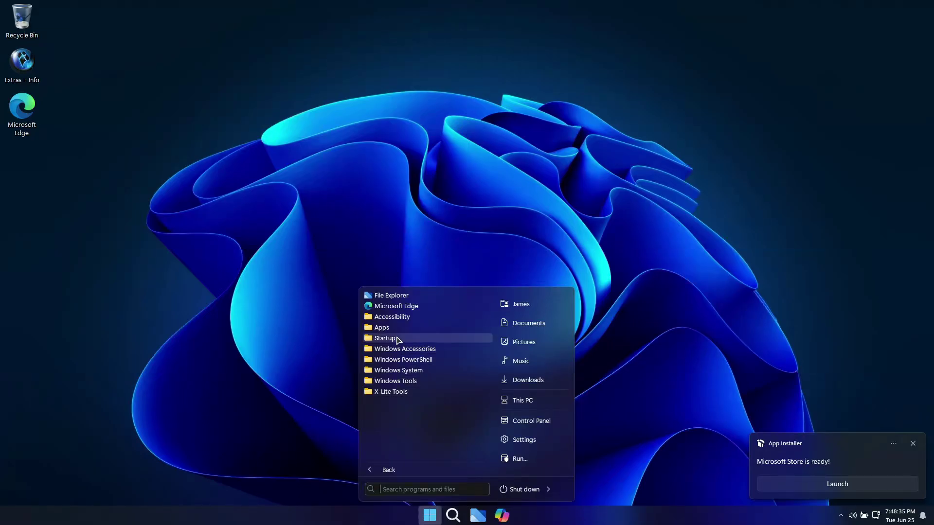
left_click(382, 327)
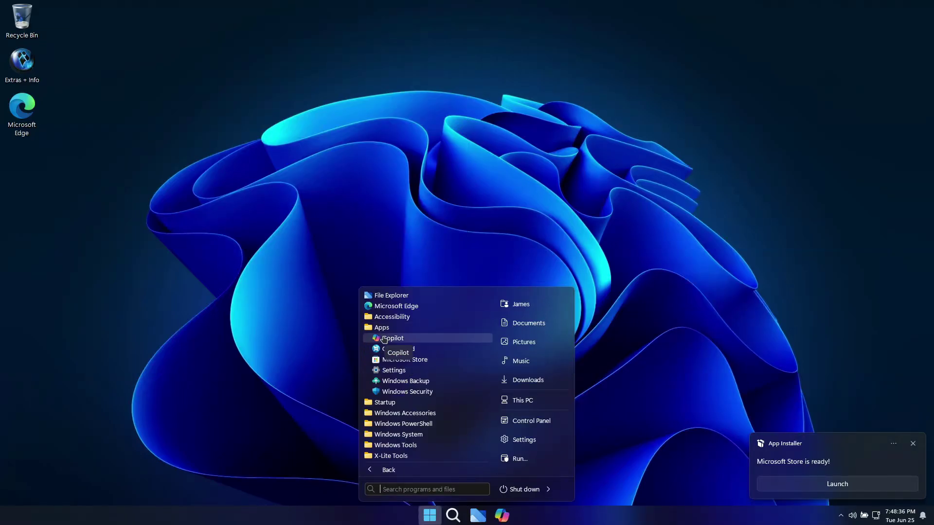
left_click(398, 360)
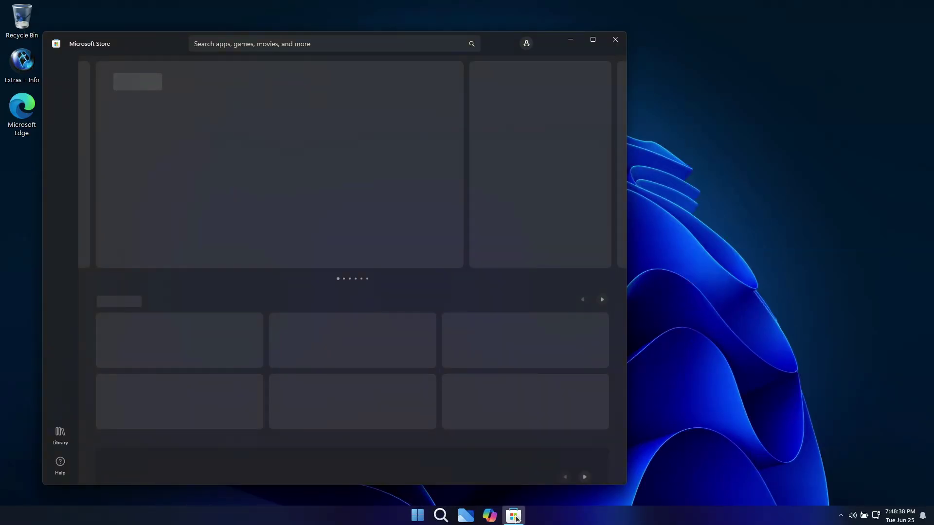
right_click(516, 518)
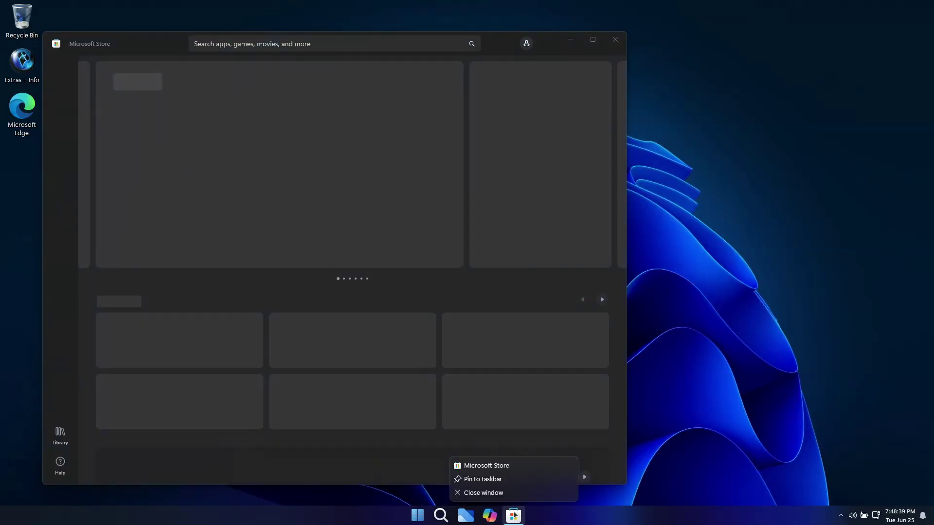
left_click(499, 480)
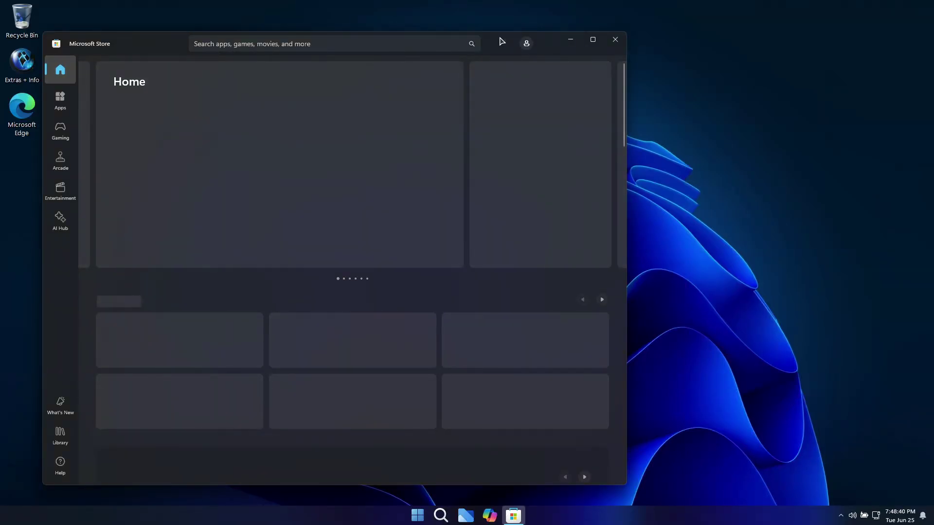
Move the Microsoft Store window toward the screen's centre, turn off App updates in its settings and return to the Home page.
left_click_drag(502, 41, 582, 34)
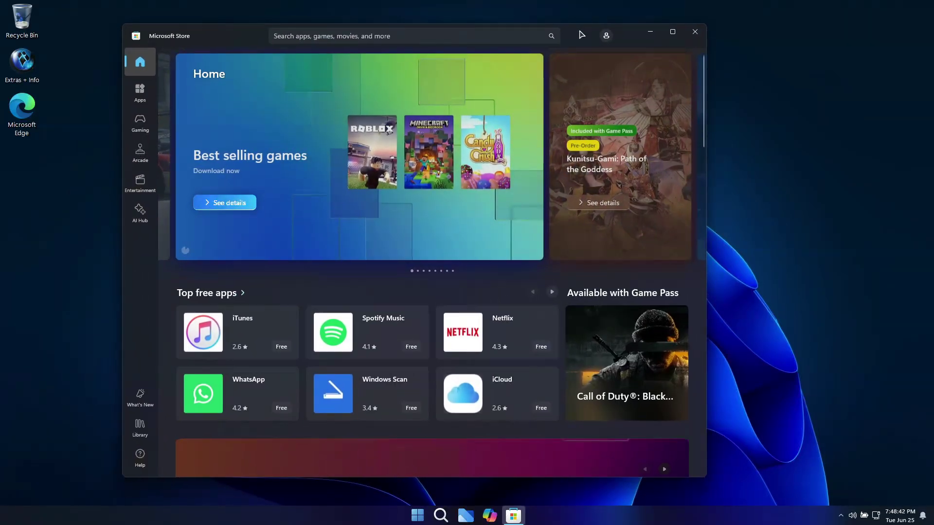
left_click(607, 37)
left_click(585, 74)
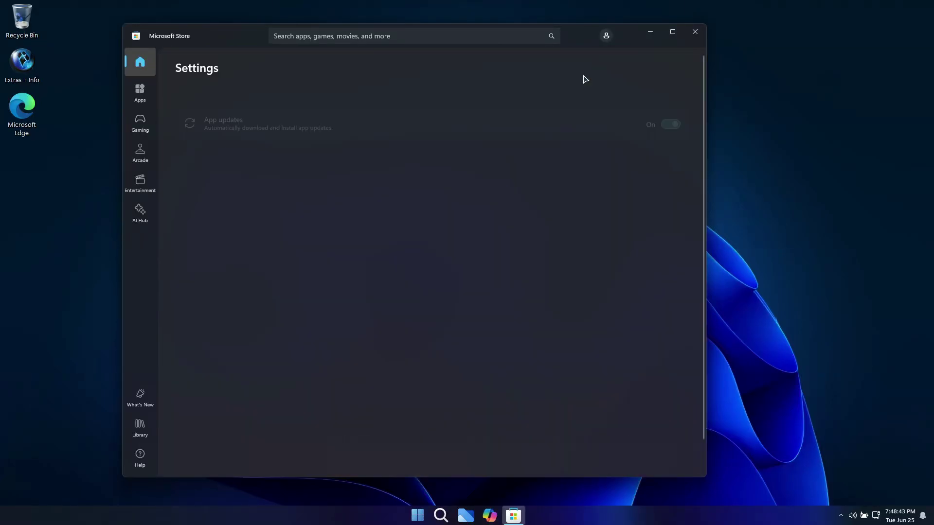
left_click(671, 104)
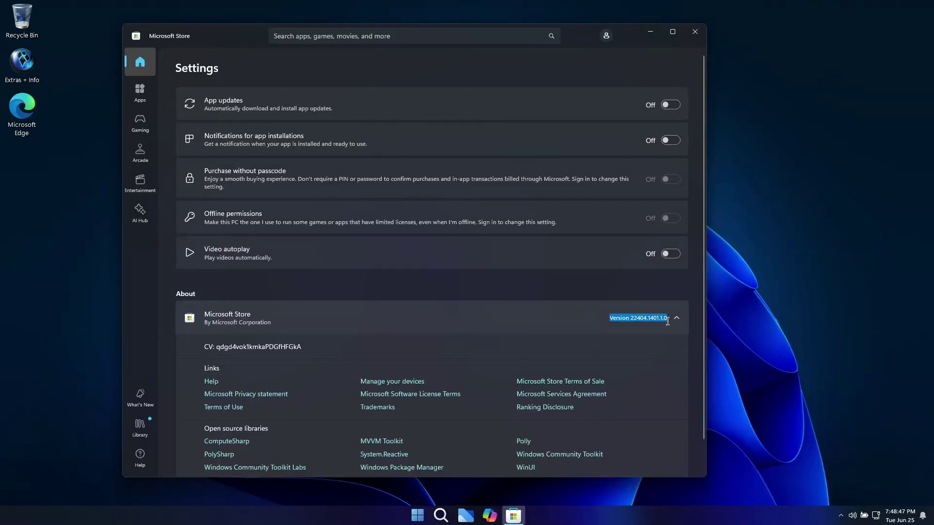
key("alt+Left")
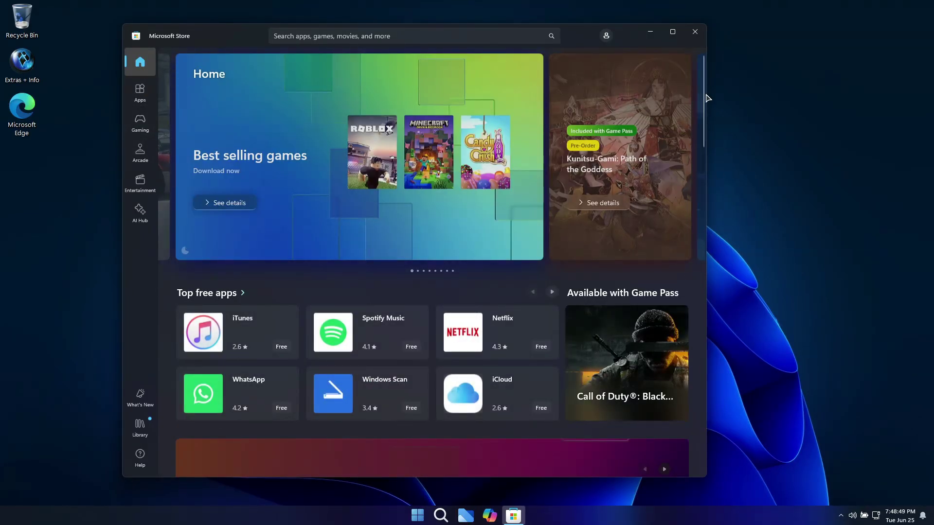
left_click_drag(706, 95, 705, 69)
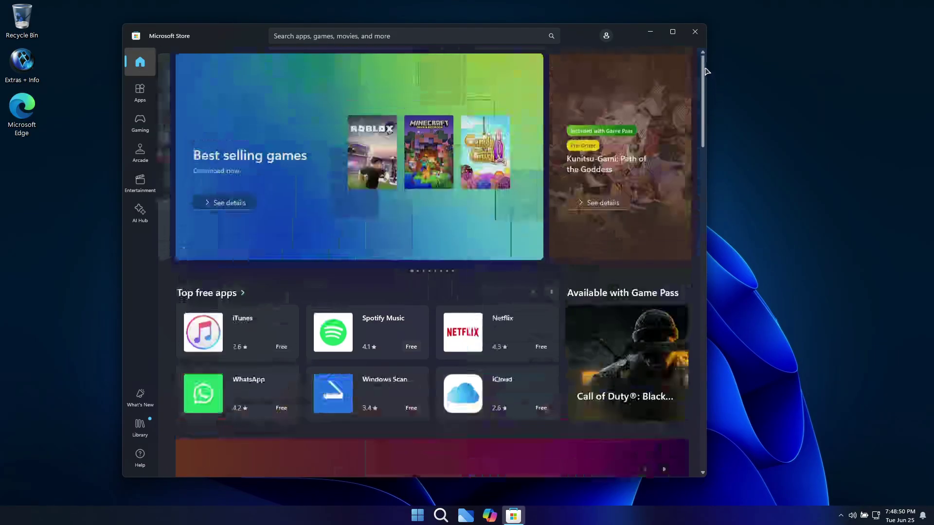
Search Microsoft Store for "camera" and start installing Windows Camera.
left_click(359, 31)
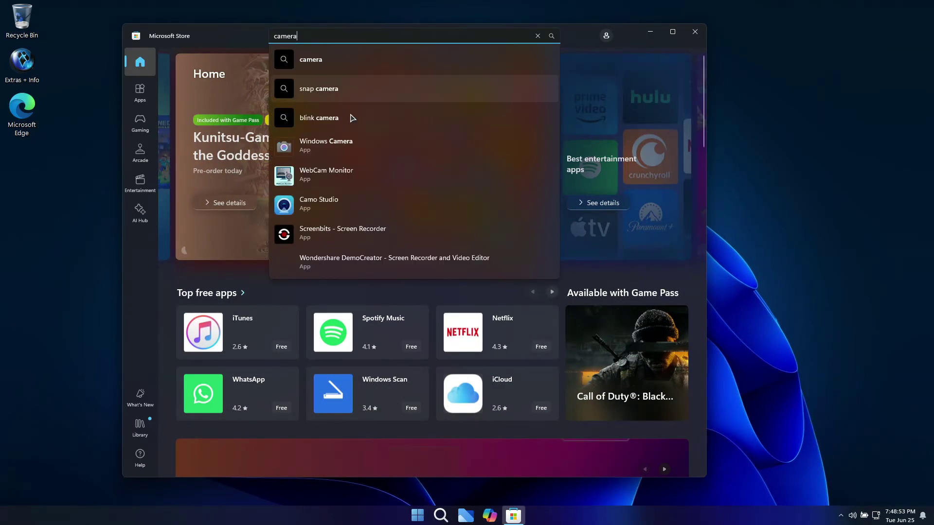
left_click(364, 149)
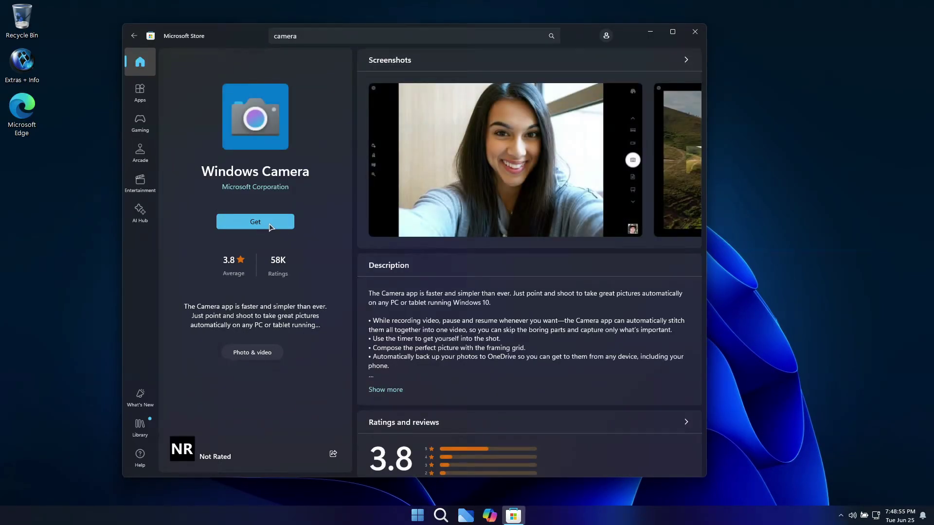
left_click(271, 226)
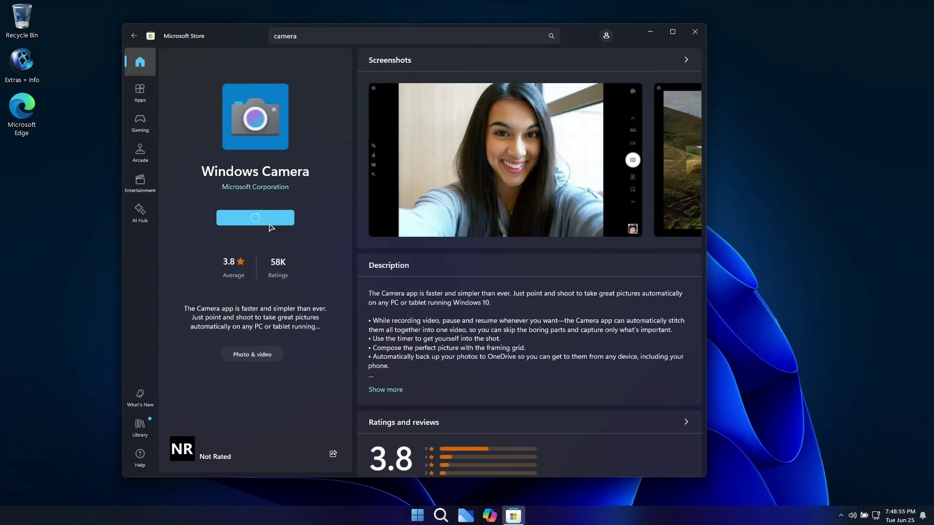
Search Microsoft Store for "calc" and start installing Windows Calculator.
left_click(287, 34)
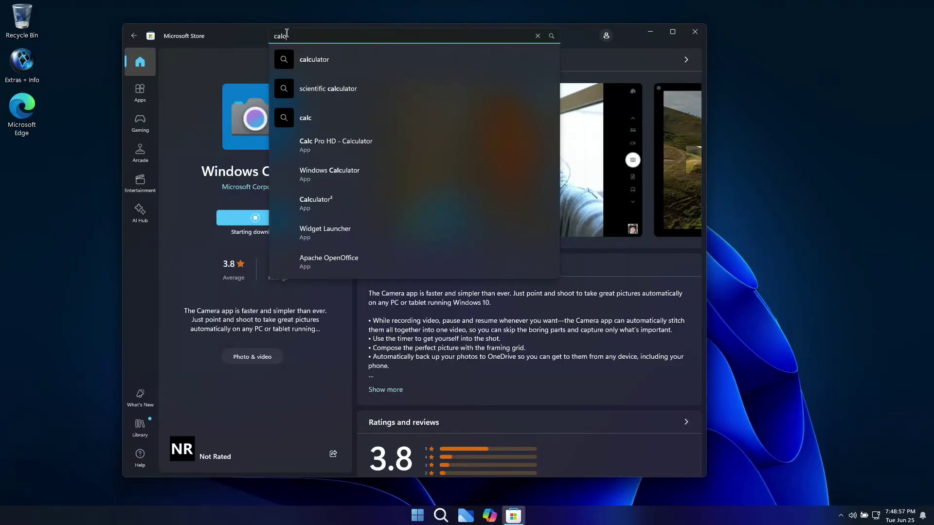
left_click(334, 174)
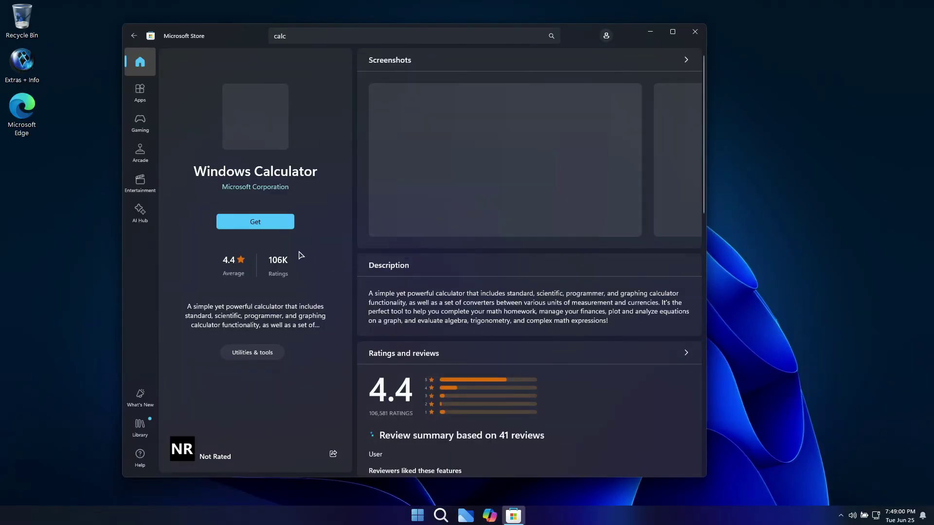
left_click(275, 223)
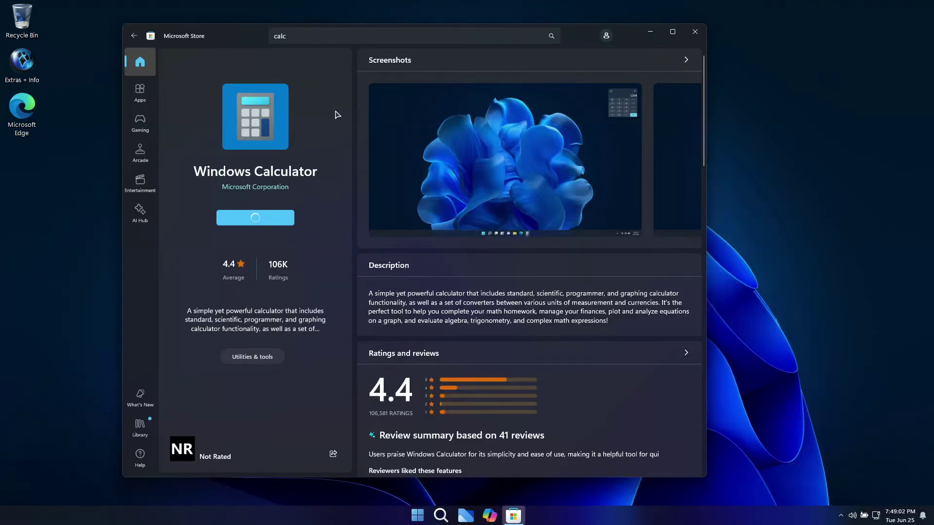
Search Microsoft Store for "notepad" and start installing Windows Notepad.
left_click(289, 43)
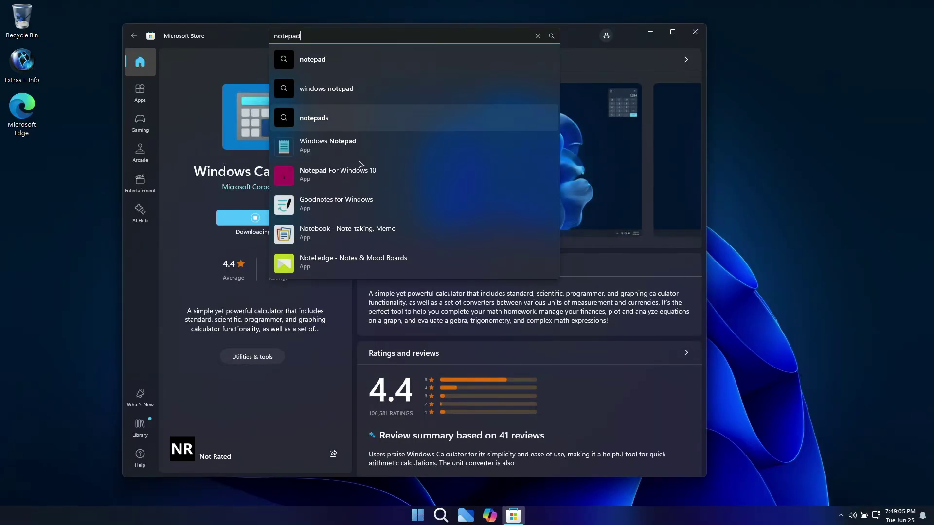
left_click(339, 140)
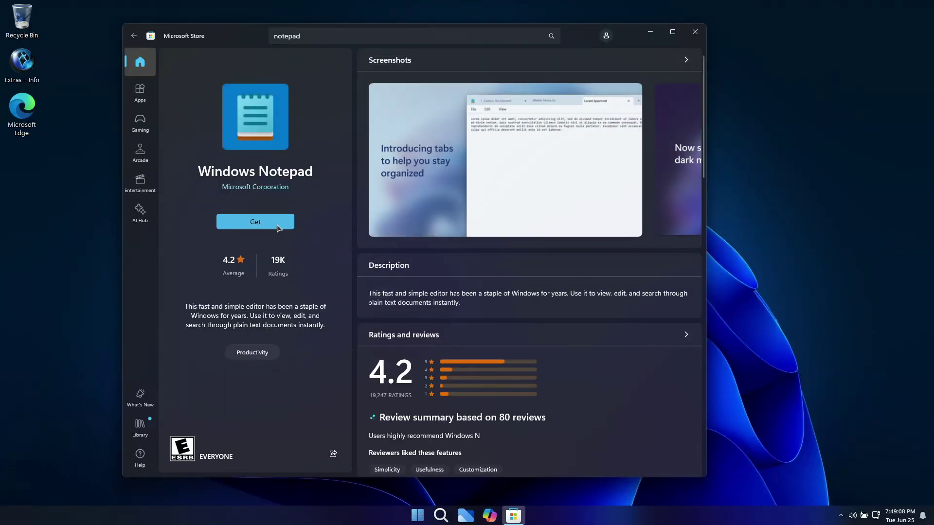
left_click(278, 229)
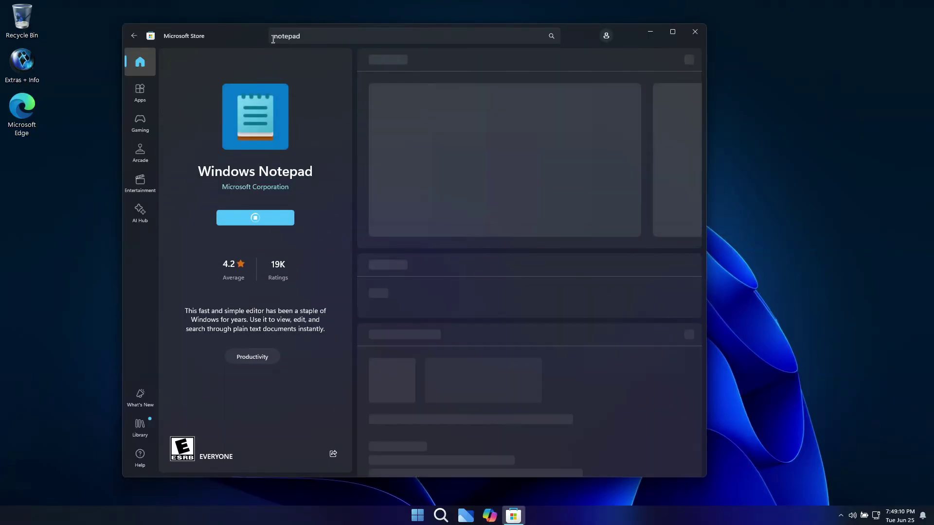
Replace the store search with "paint" and start installing Microsoft's Paint app from the results.
left_click(312, 38)
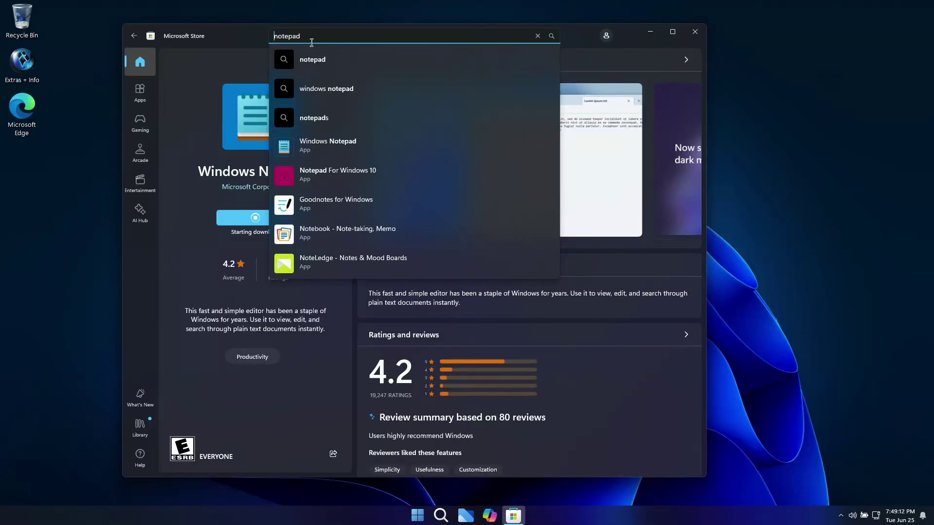
key("ctrl+a")
key("BackSpace")
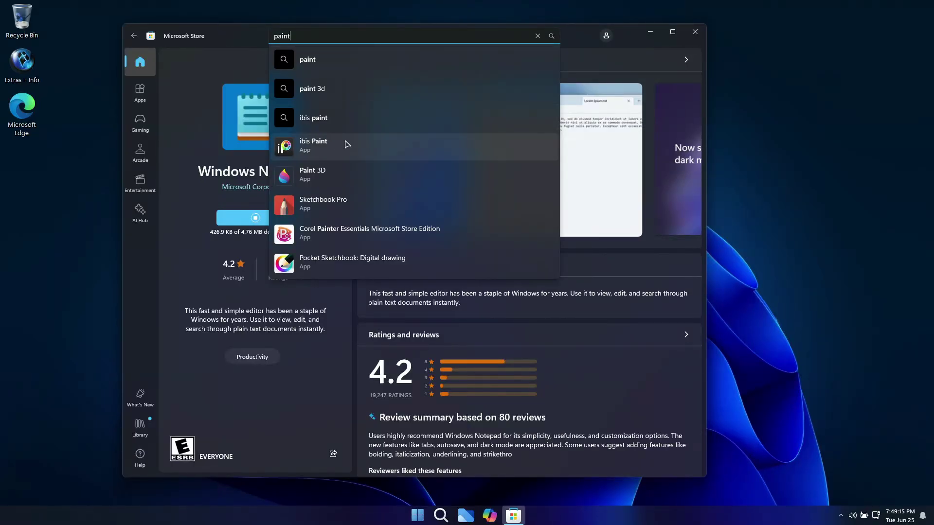
left_click(329, 60)
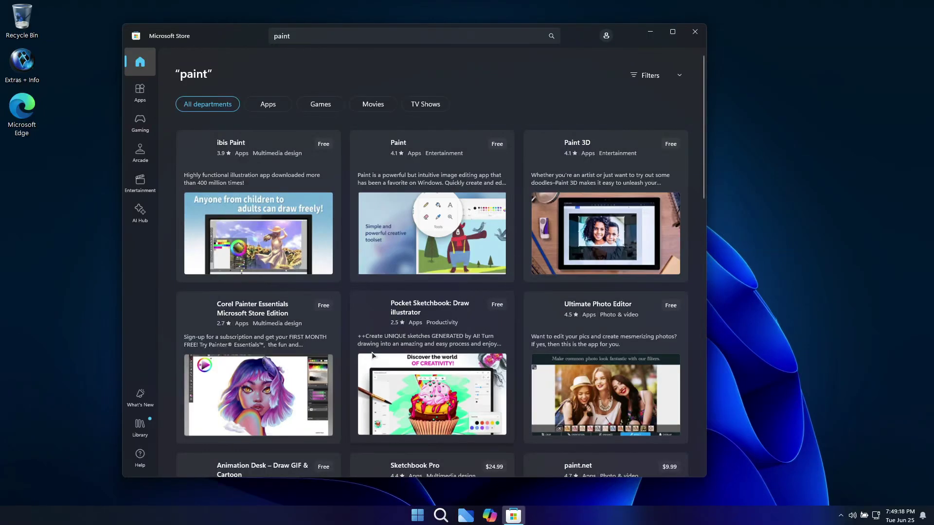
mouse_move(451, 201)
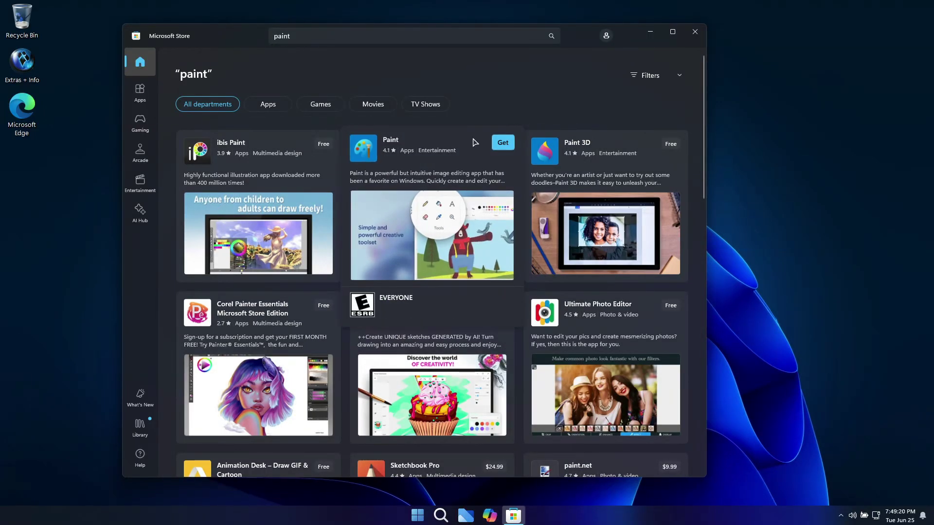
left_click(503, 144)
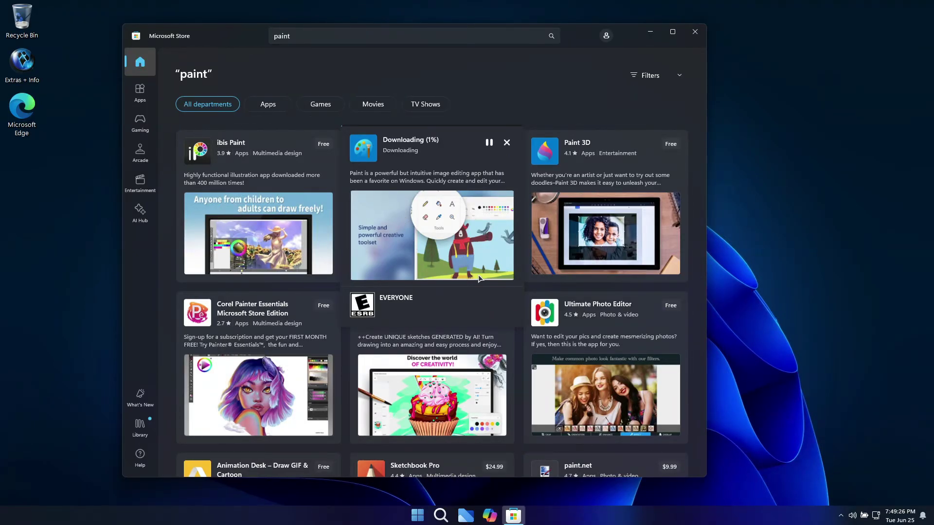
Look through the available updates and recently installed apps in the Microsoft Store Library, and close the store.
left_click(142, 426)
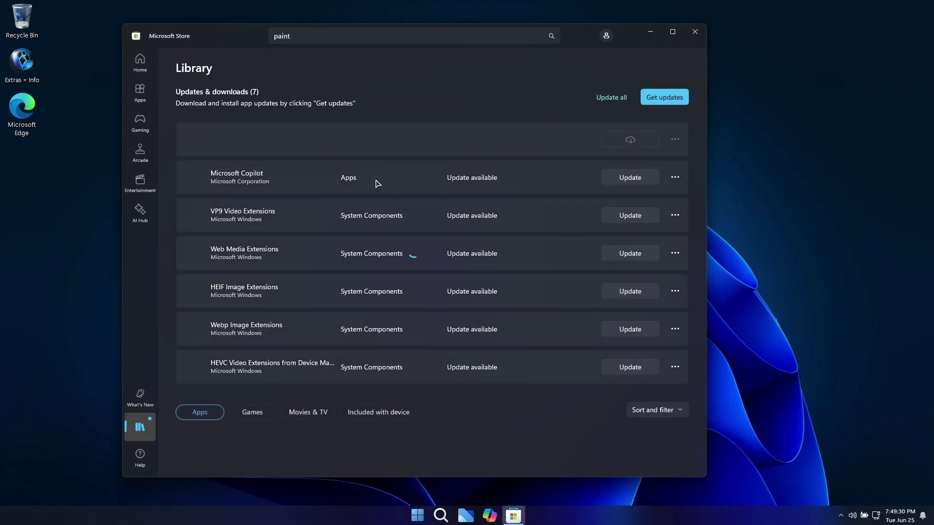
scroll(577, 325, "down", 2)
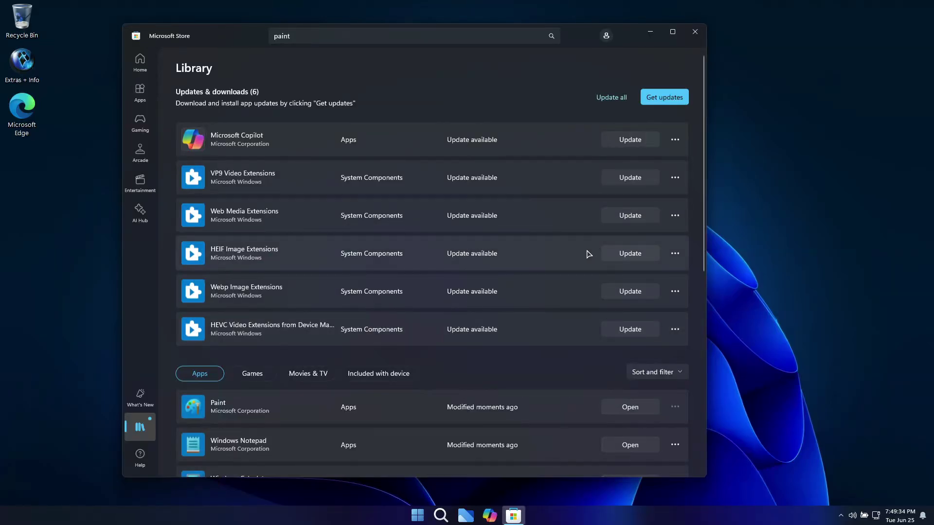
scroll(503, 234, "down", 5)
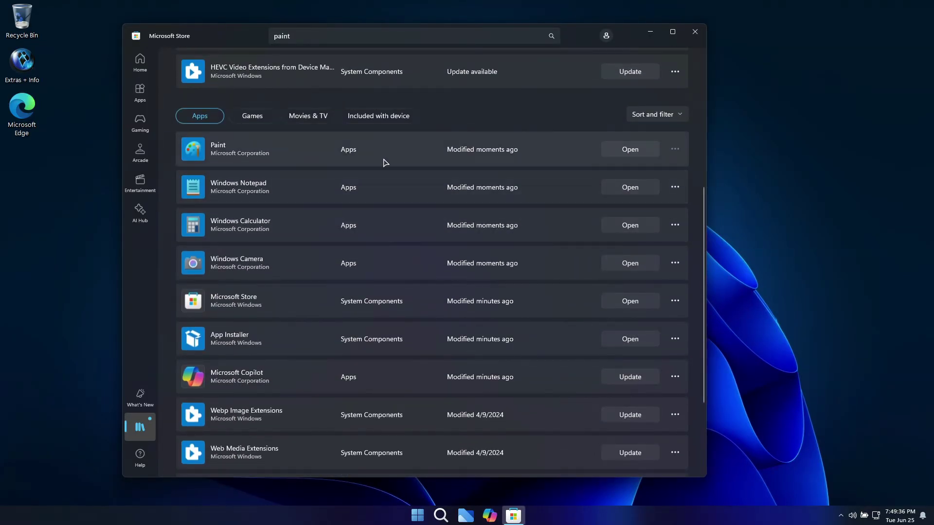
scroll(464, 302, "down", 3)
scroll(464, 304, "up", 8)
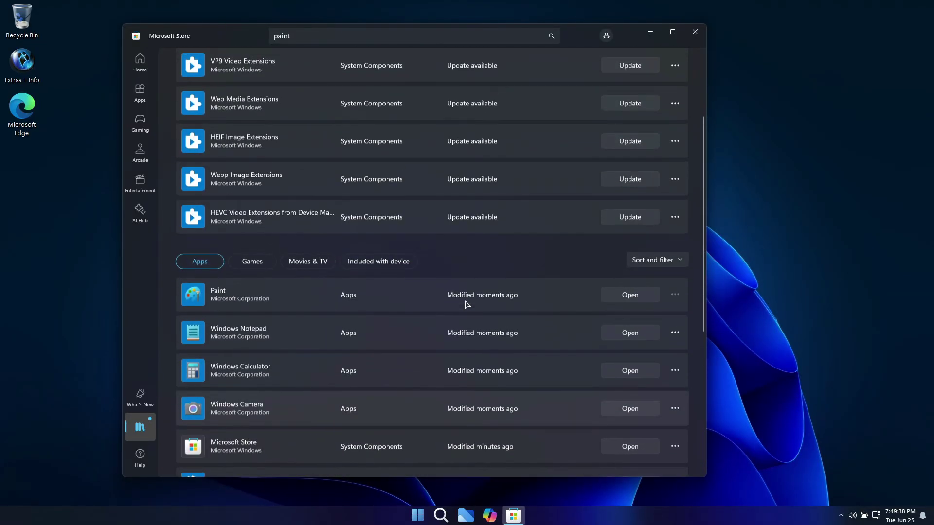
left_click(694, 32)
Launch Calculator from the Start menu's Apps folder and place its window near the desktop's lower-left corner.
left_click(422, 513)
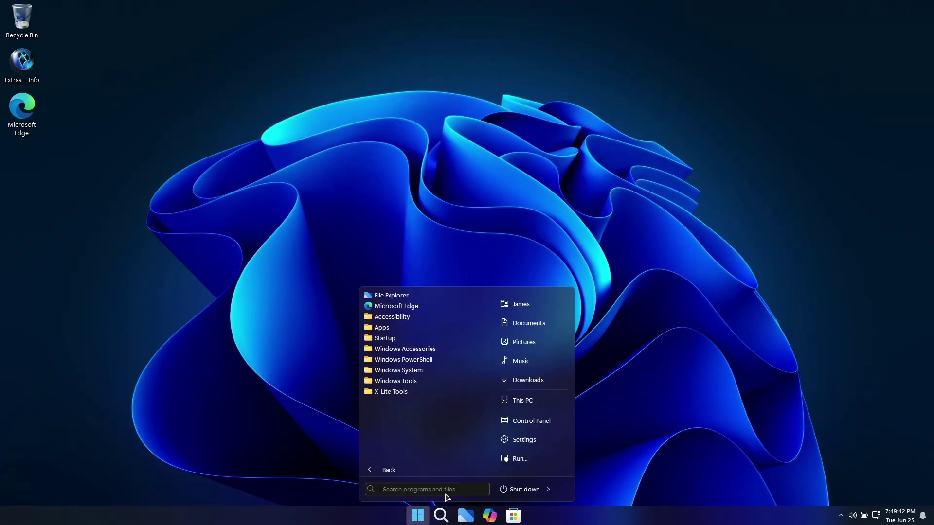
left_click(383, 329)
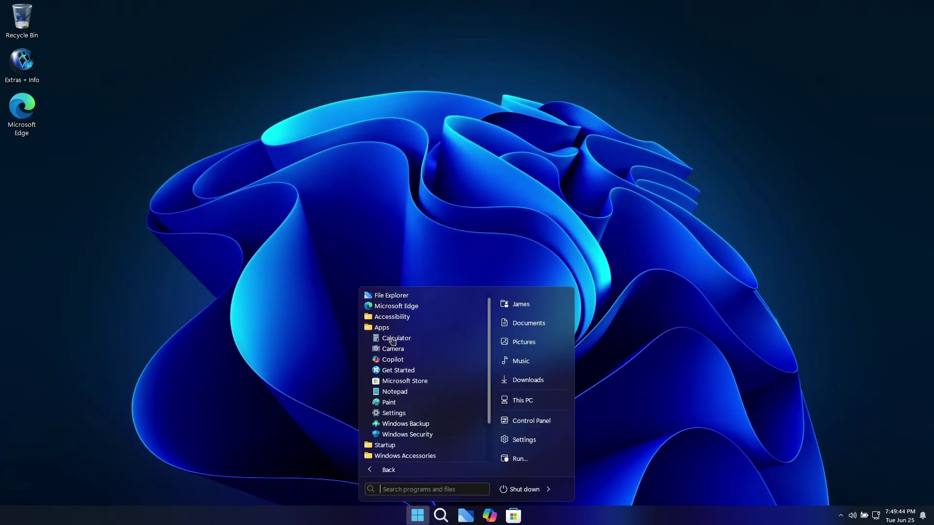
left_click(408, 338)
left_click_drag(163, 59, 97, 239)
Launch Notepad from the Apps folder, shrink its window beside Calculator, dismiss the autosave tip and add a second tab.
left_click(406, 515)
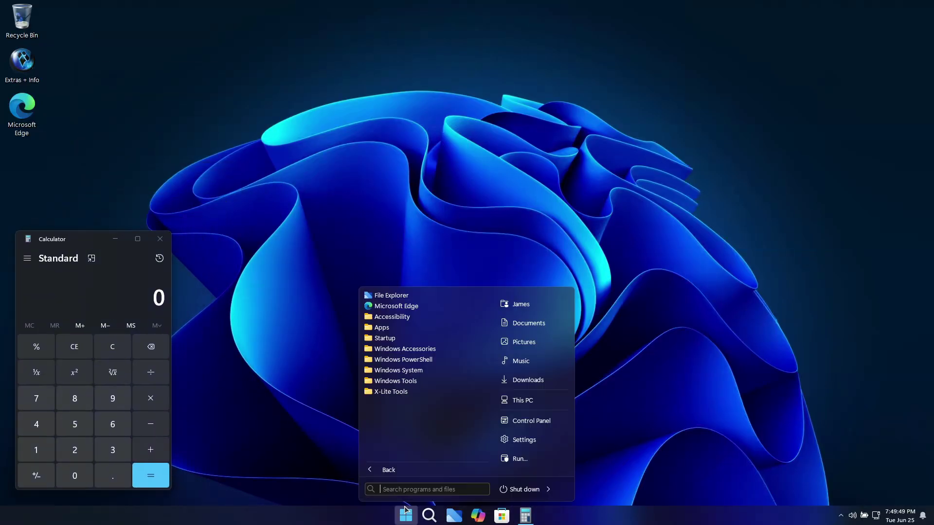
left_click(389, 329)
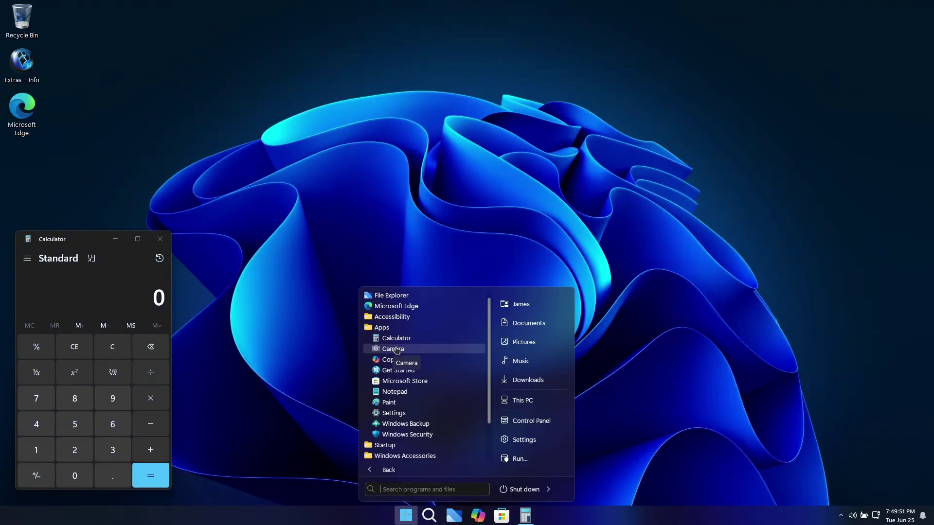
left_click(399, 392)
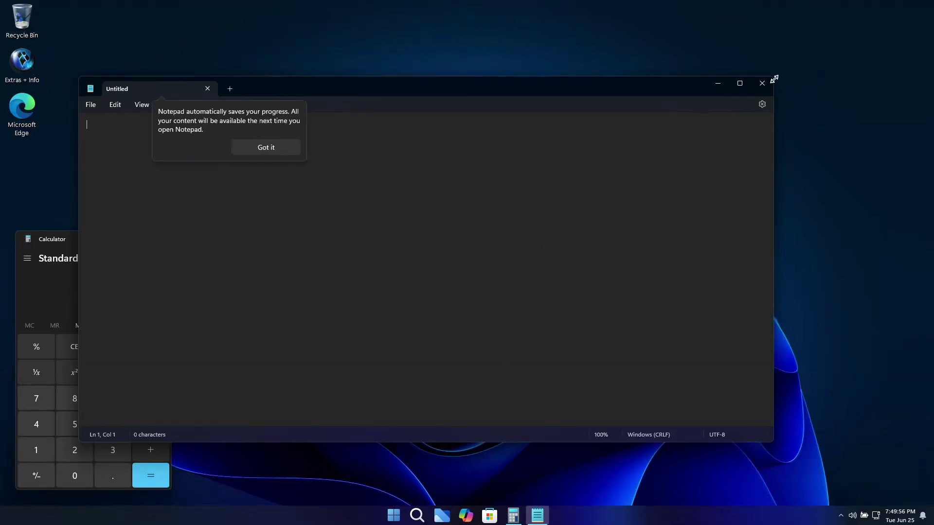
left_click_drag(774, 79, 392, 245)
left_click(282, 310)
left_click(230, 248)
Launch Paint from the Start menu's Apps folder.
left_click(407, 512)
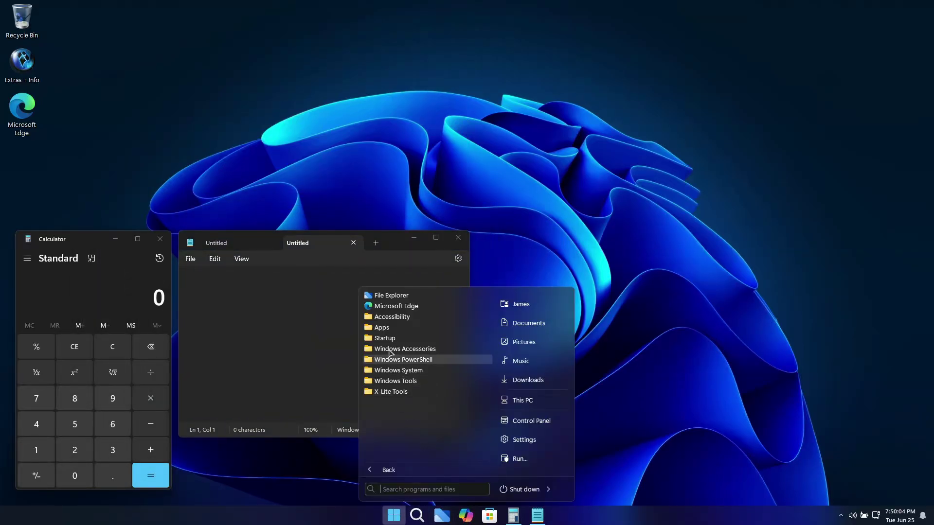
left_click(381, 328)
left_click(389, 403)
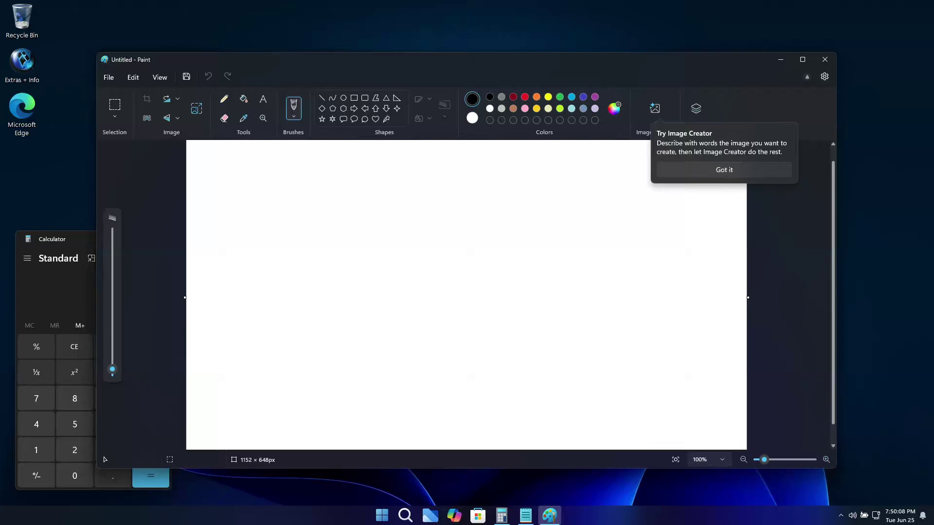
Move the Paint window to the upper-right of the desktop and narrow it so Notepad and Calculator are uncovered.
mouse_move(418, 60)
left_mouse_down()
mouse_move(505, 87)
mouse_move(505, 18)
left_mouse_up()
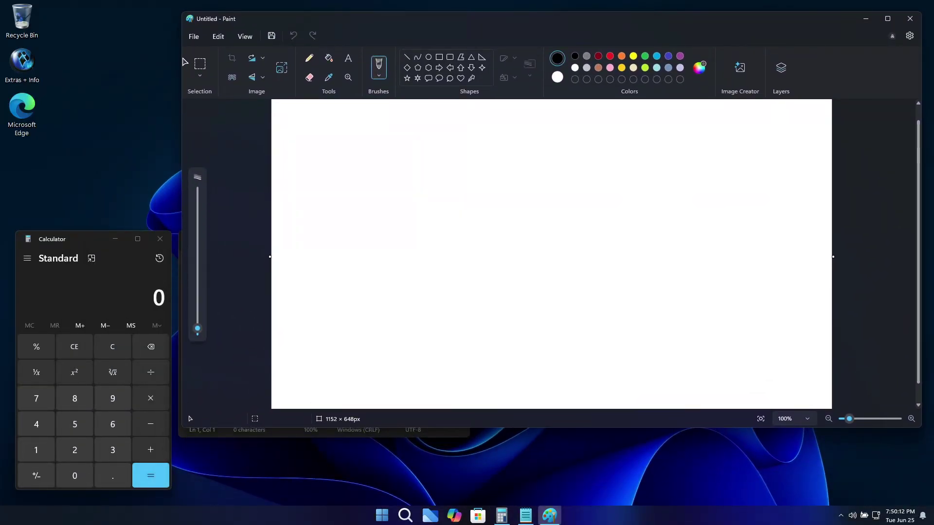
left_click_drag(183, 59, 458, 83)
left_click_drag(476, 86, 485, 88)
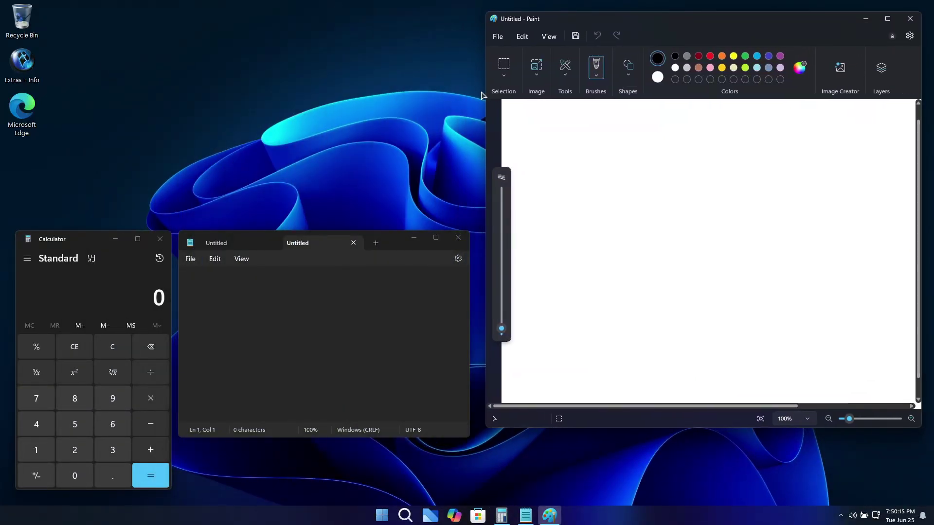
Close the Calculator and Notepad windows.
left_click(350, 327)
left_click(156, 239)
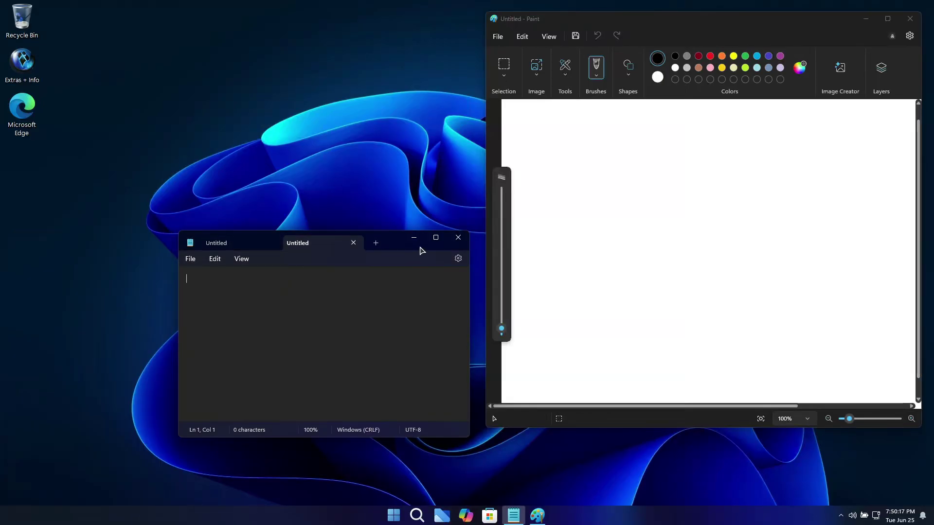
left_click(458, 238)
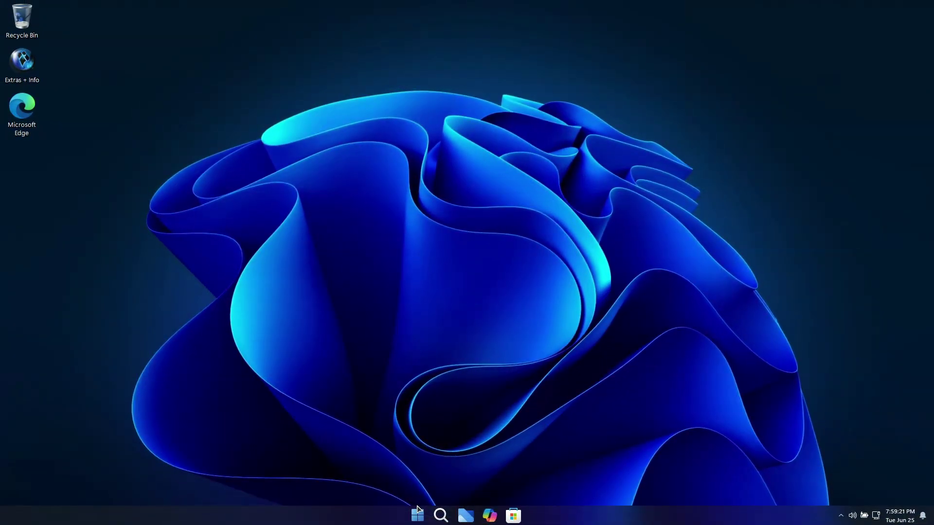
Open the Language & region page under Time & language in Settings.
left_click(417, 510)
left_click(513, 443)
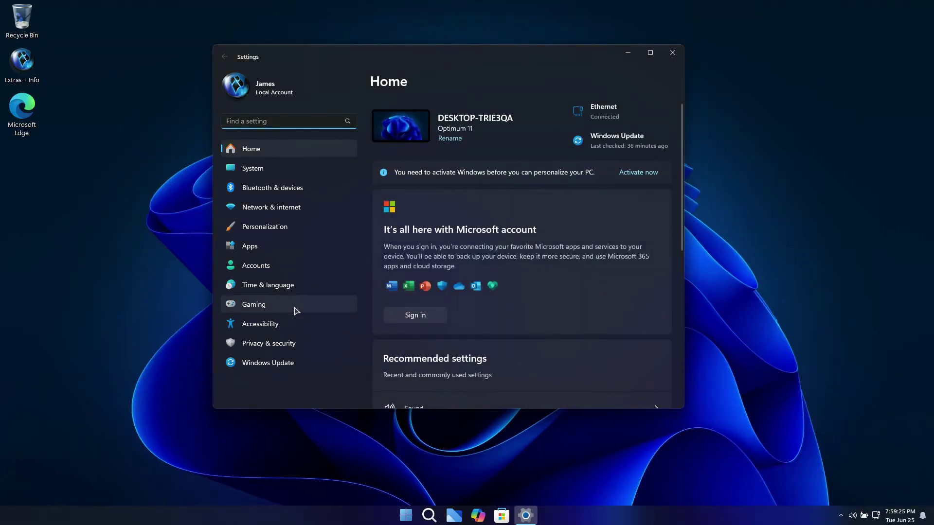
left_click(285, 289)
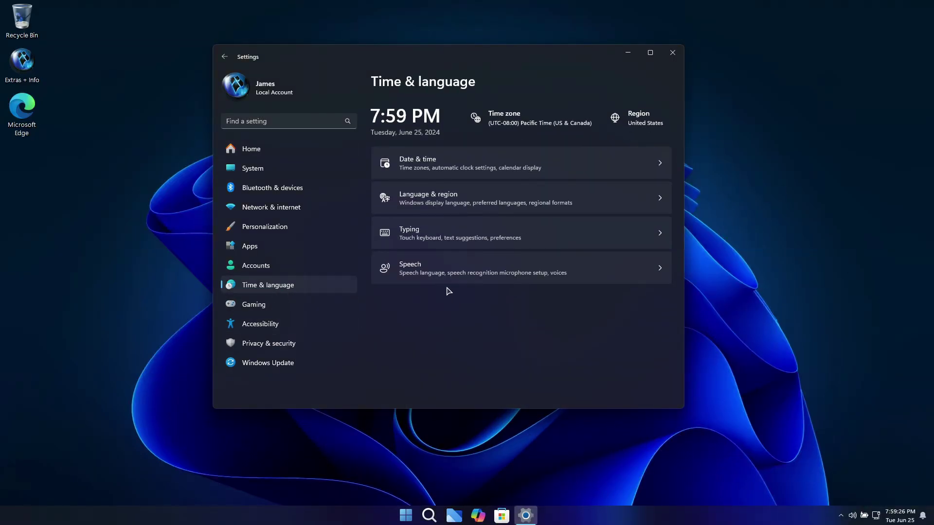
left_click(600, 202)
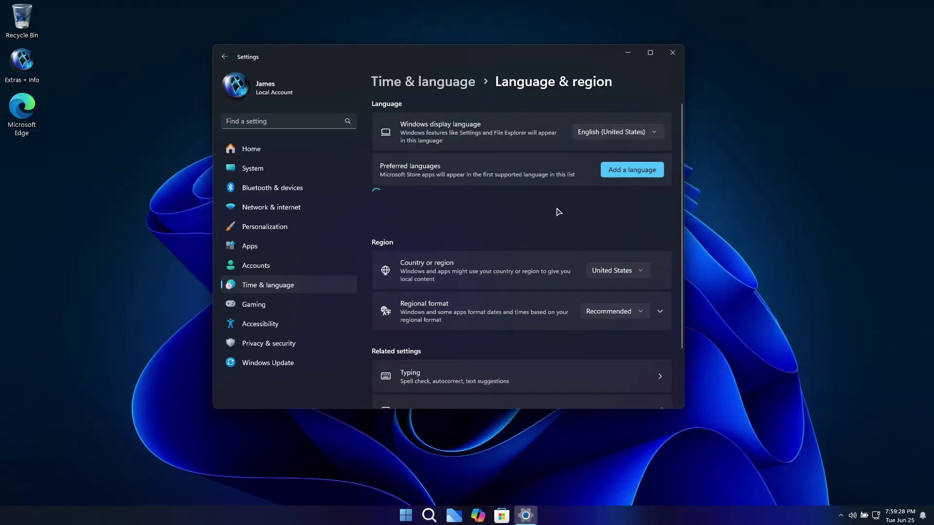
Search the installable languages for "espanol" and install Español (México) with only its language pack.
left_click(643, 173)
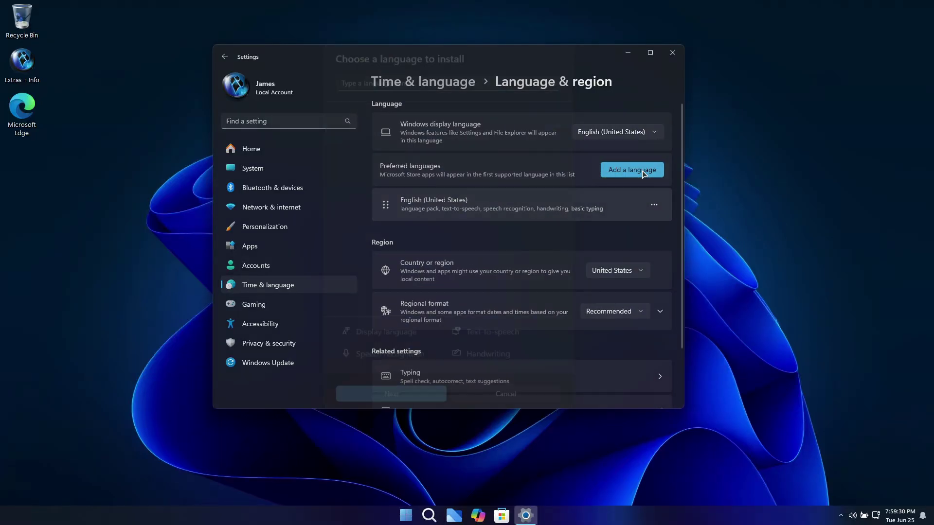
type("espanol")
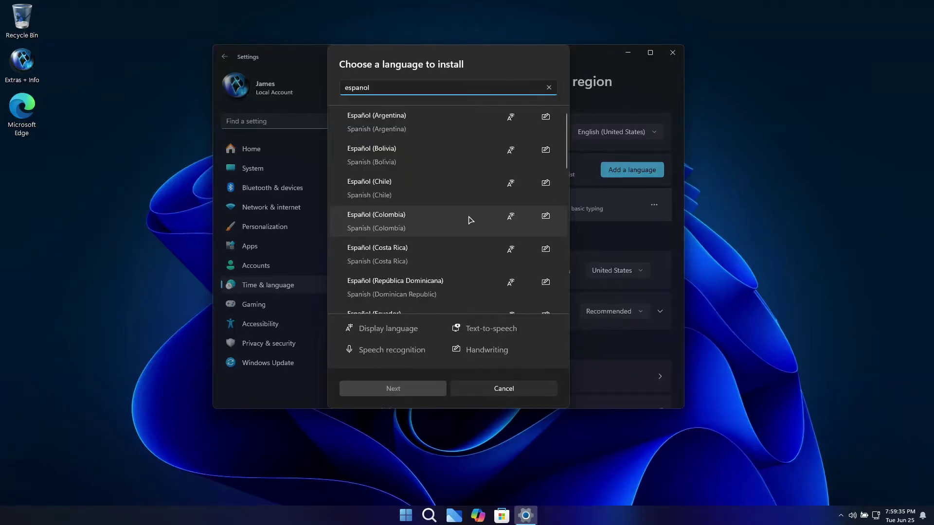
scroll(470, 220, "down", 4)
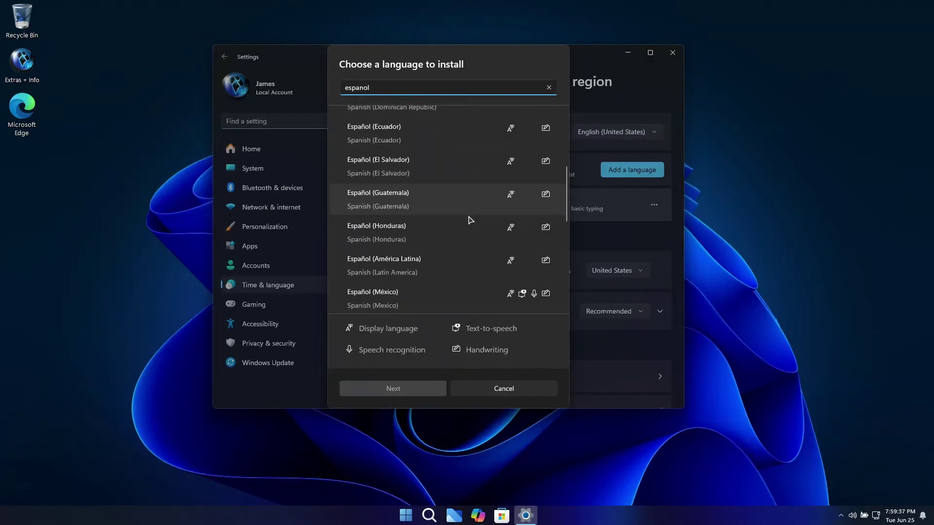
scroll(470, 220, "down", 1)
left_click(463, 269)
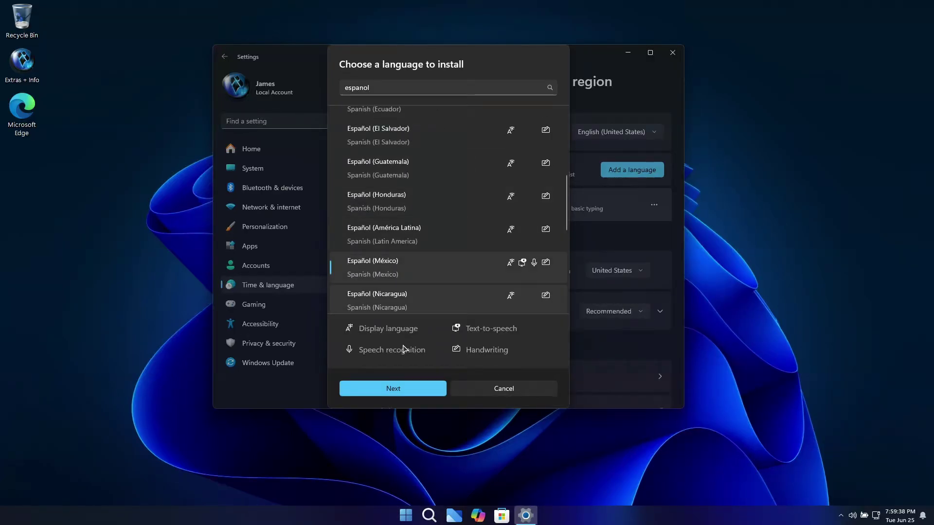
left_click(413, 389)
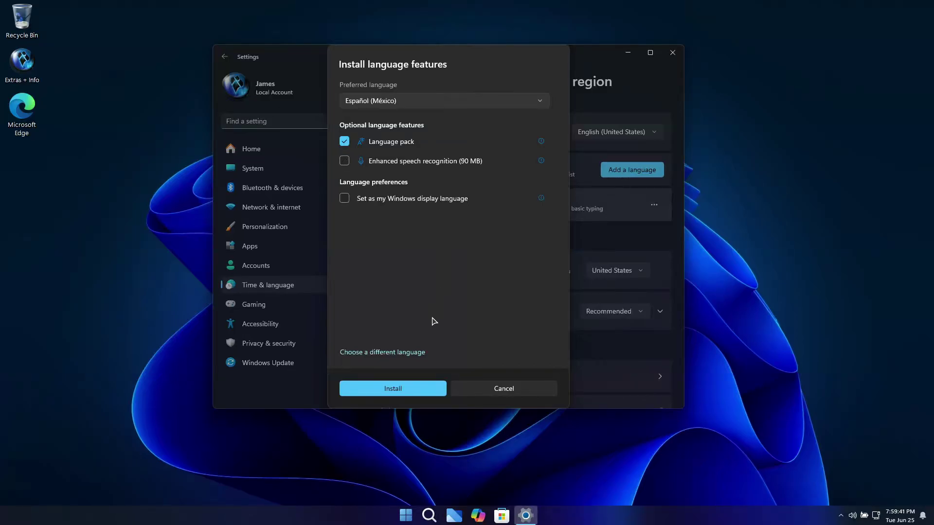
left_click(421, 388)
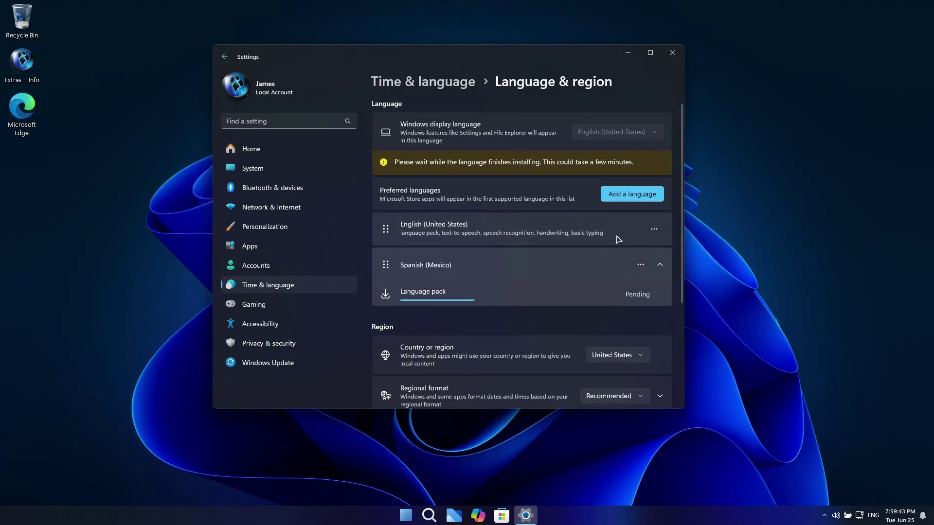
Add Français (Canada) as a preferred language without enhanced speech recognition, and shift the Settings window aside.
left_click(621, 195)
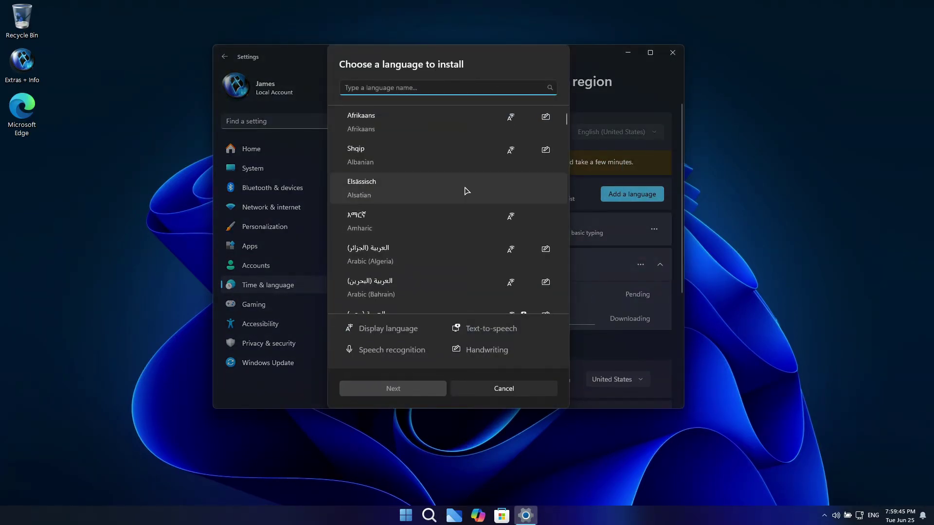
type("francais")
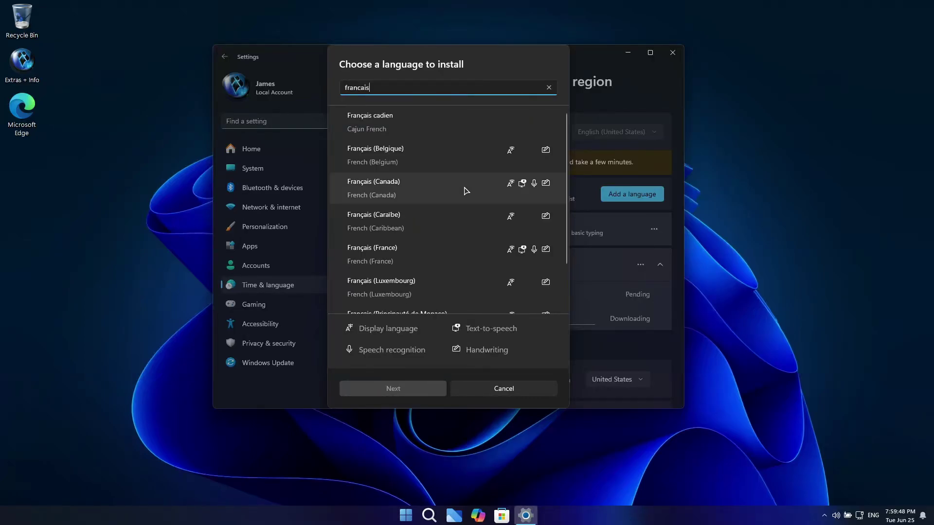
left_click(436, 188)
left_click(440, 390)
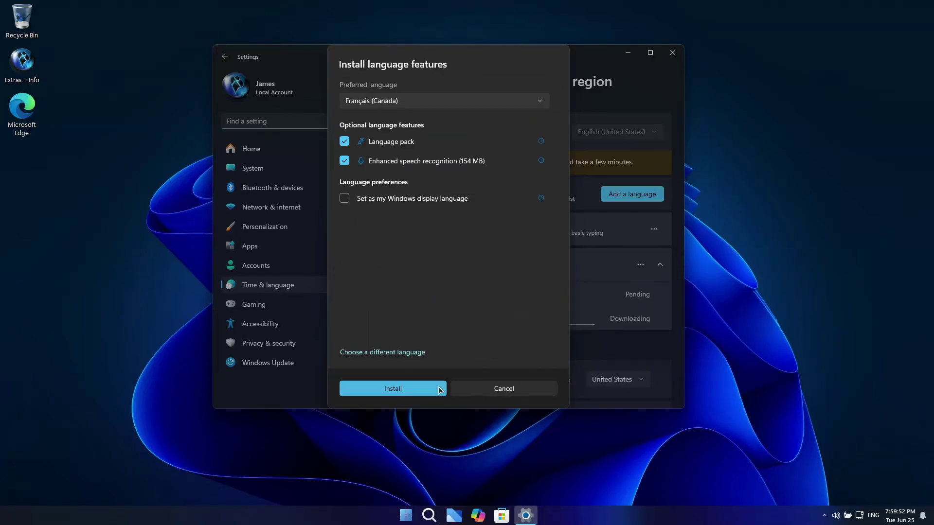
left_click(398, 166)
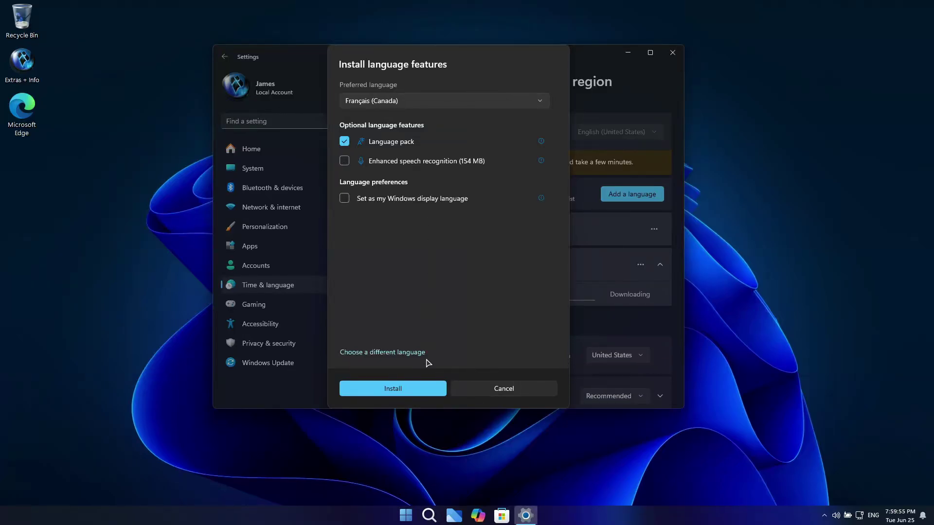
left_click(428, 388)
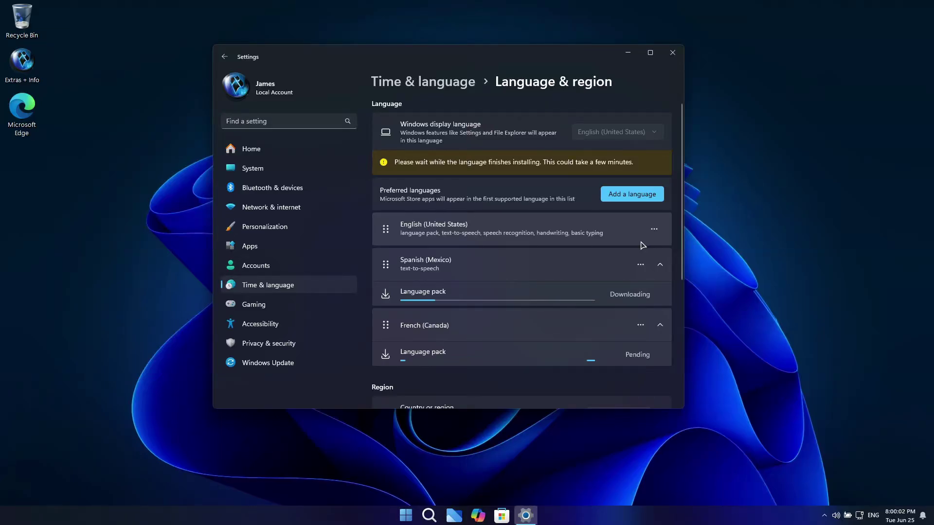
left_click_drag(586, 59, 726, 49)
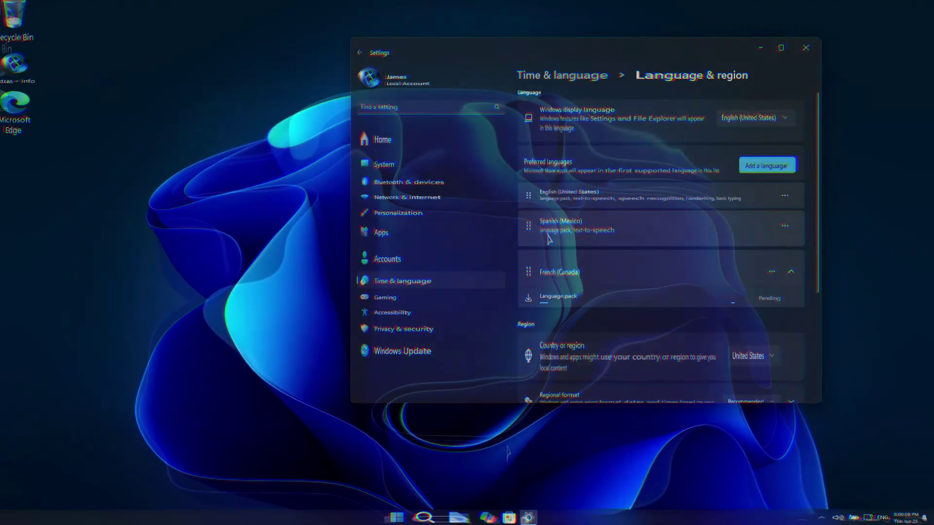
Reopen Settings at Language & region and review the preferred languages list.
left_click(417, 517)
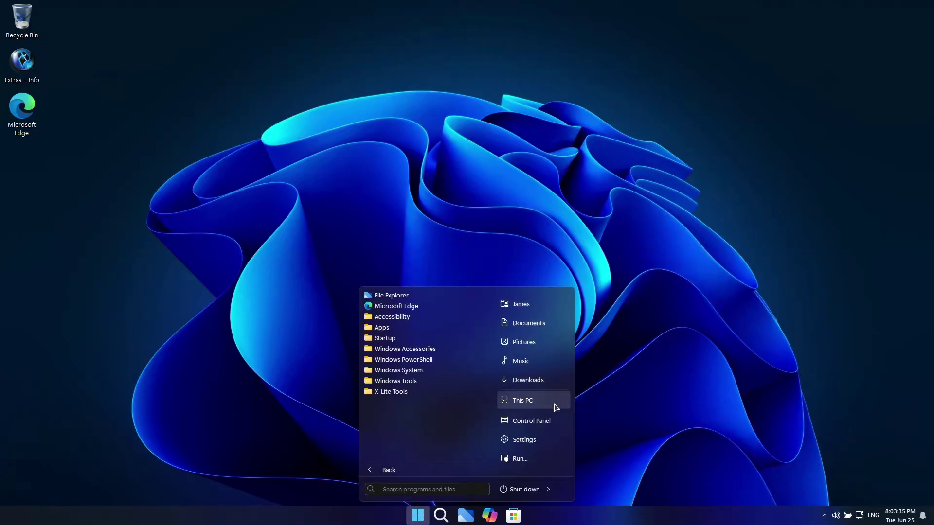
left_click(556, 436)
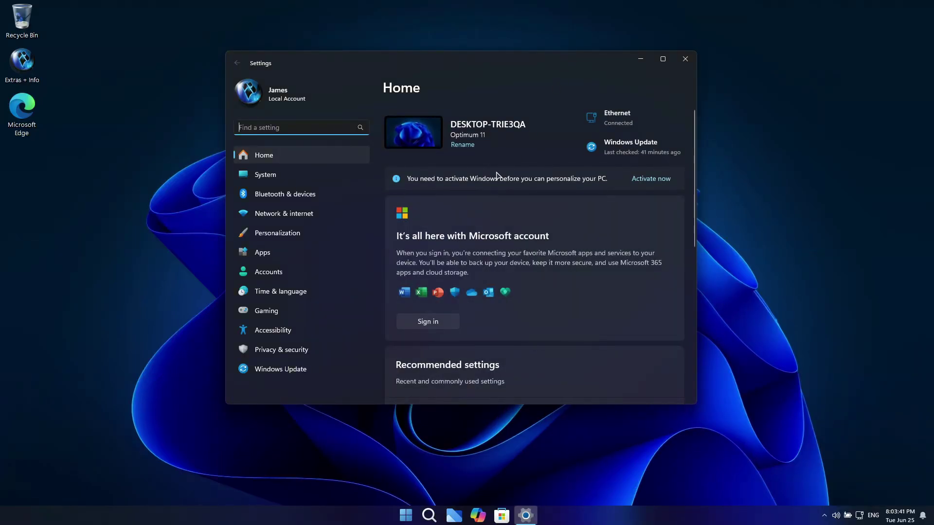
left_click(281, 292)
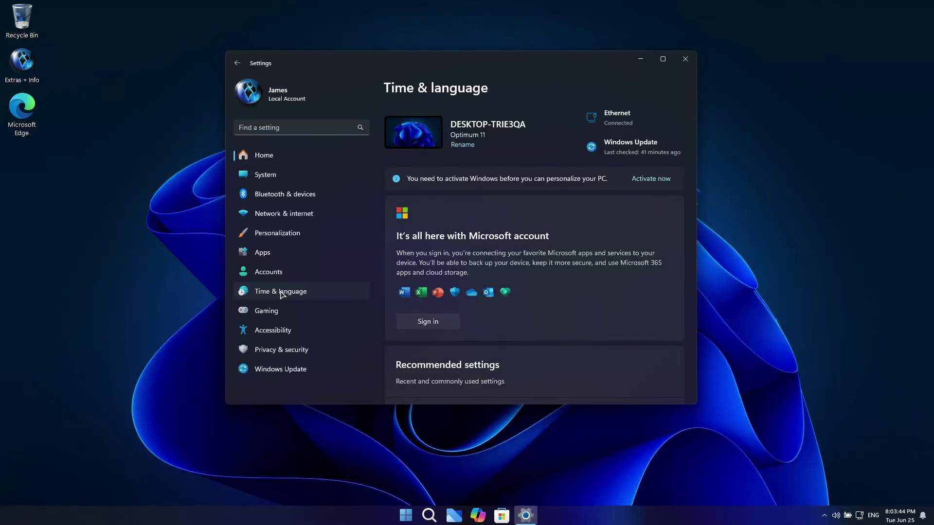
left_click(603, 213)
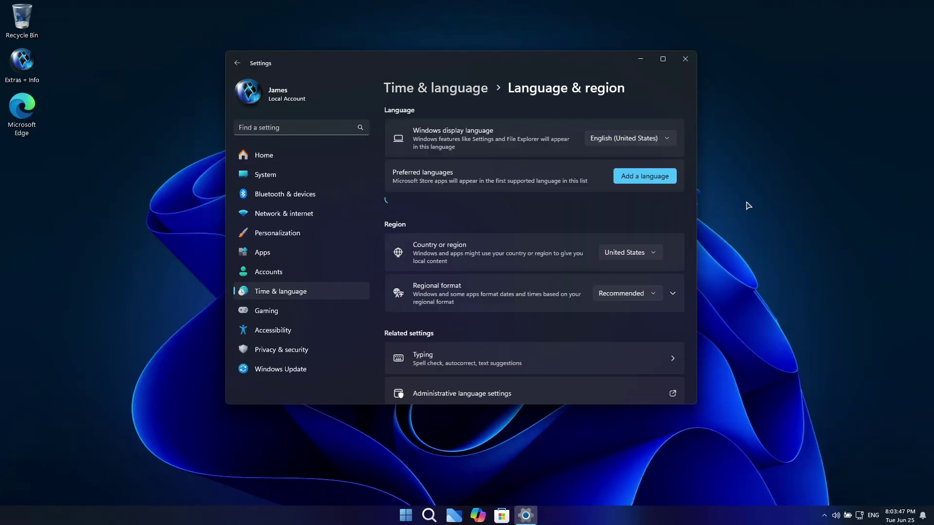
left_click(751, 171)
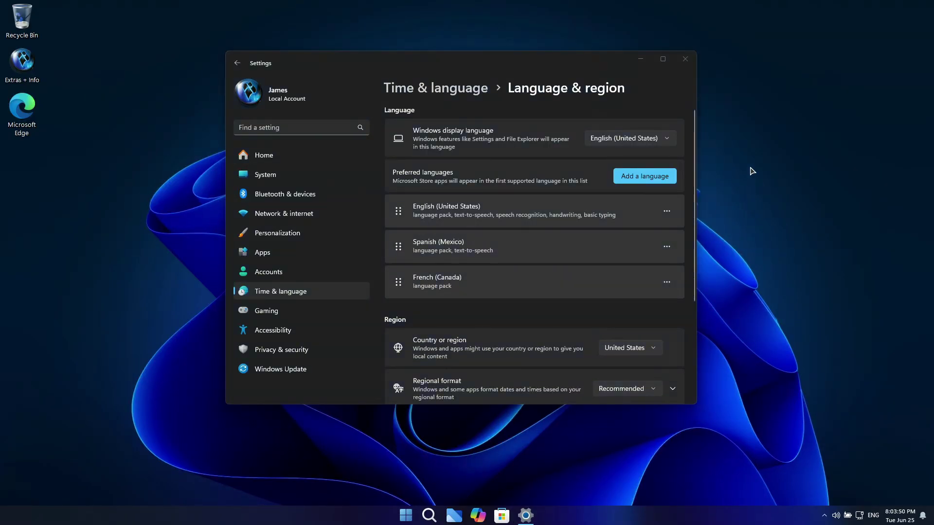
left_click(590, 59)
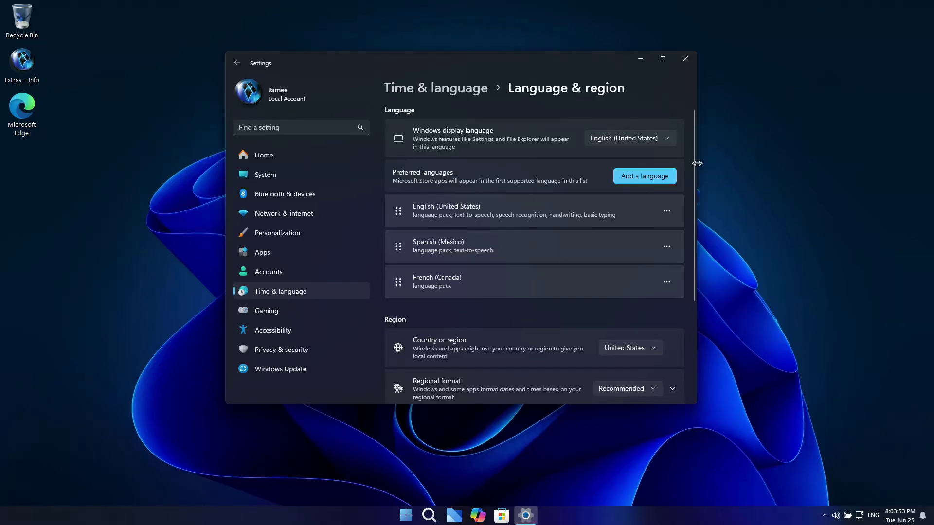
left_click(726, 142)
left_click(564, 52)
Set the Windows display language to Español (México), and sign out and back in to apply it.
left_click(673, 142)
left_click(631, 158)
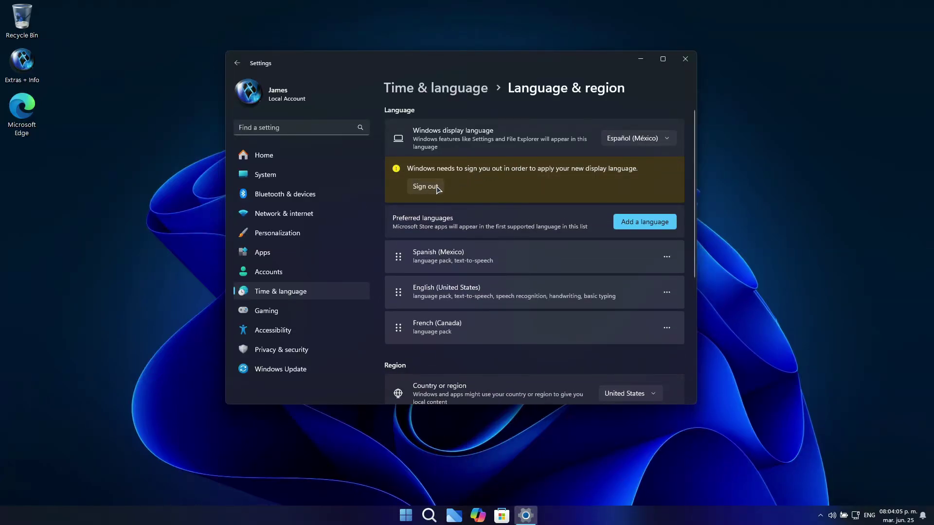
left_click(437, 188)
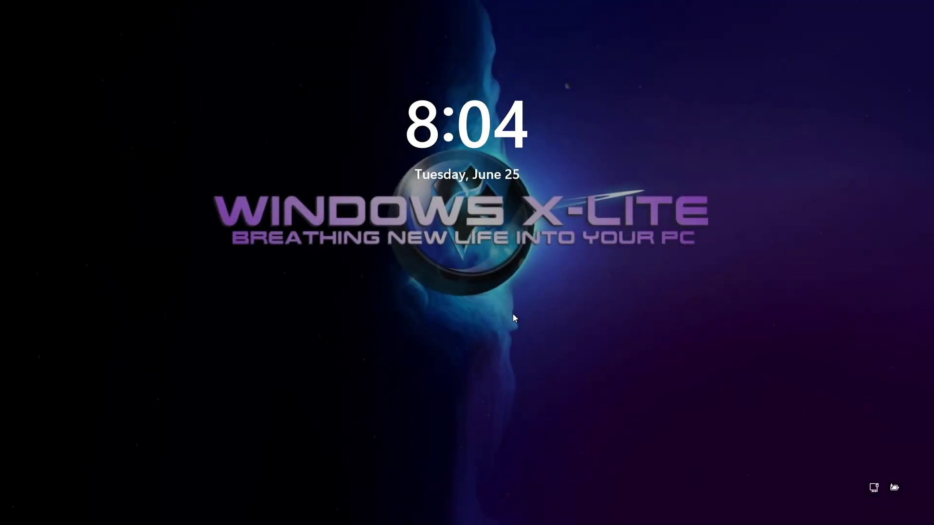
left_click(512, 314)
left_click(464, 280)
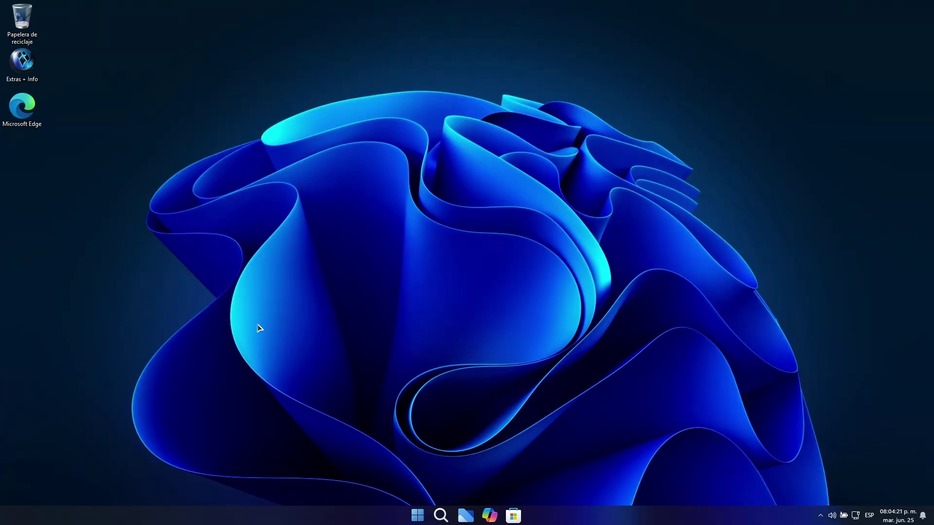
Open File Explorer, move its window aside, and look over the Este equipo tree and the additional commands in Spanish.
left_click(465, 515)
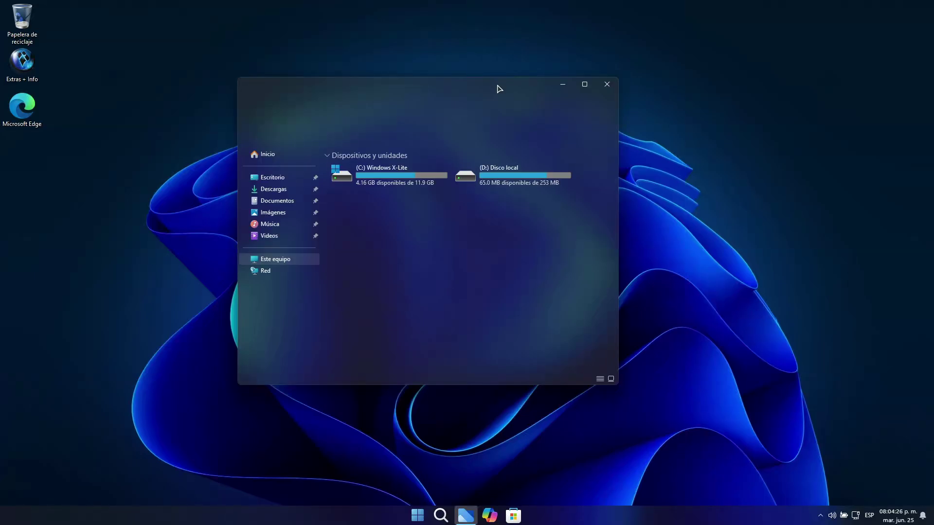
left_click_drag(496, 86, 338, 121)
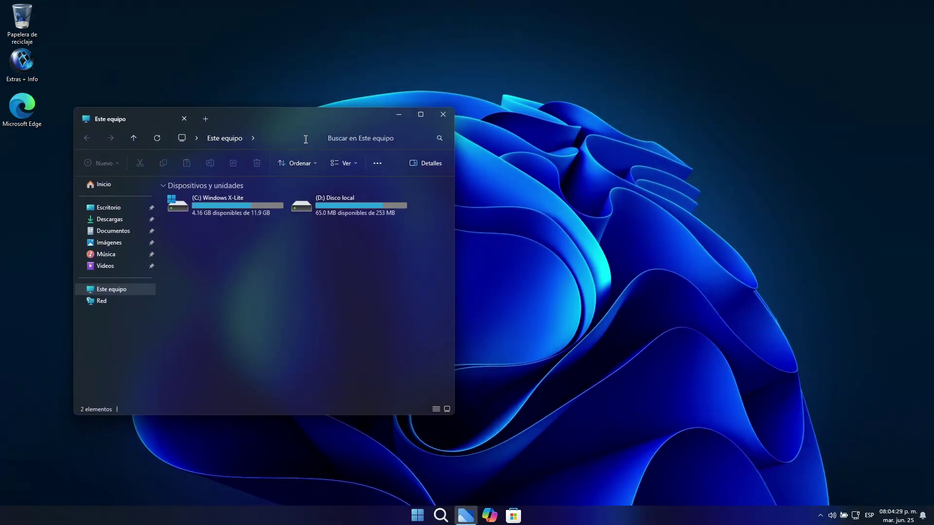
left_click(81, 290)
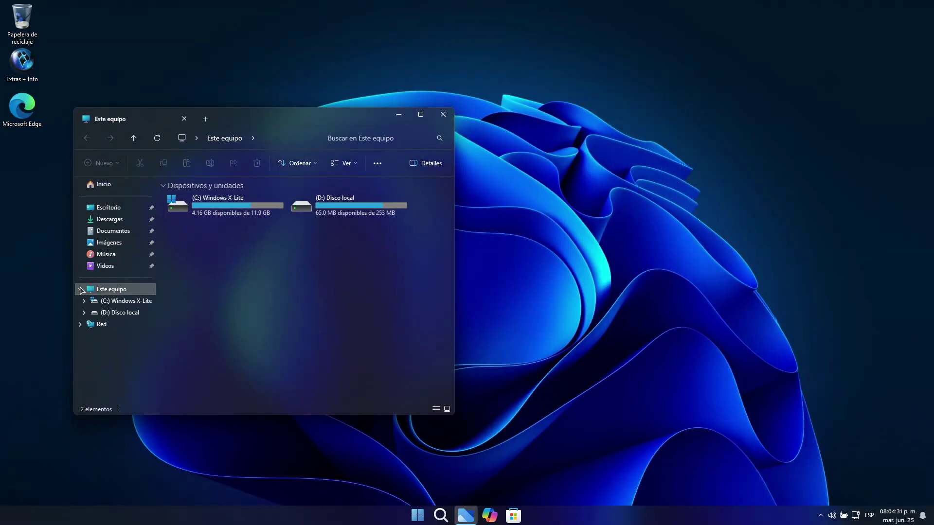
left_click(80, 289)
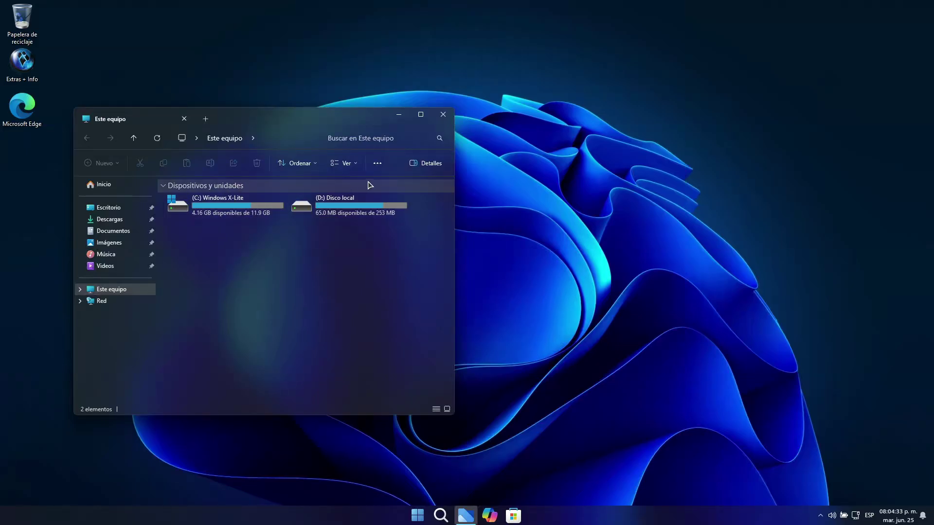
left_click(377, 164)
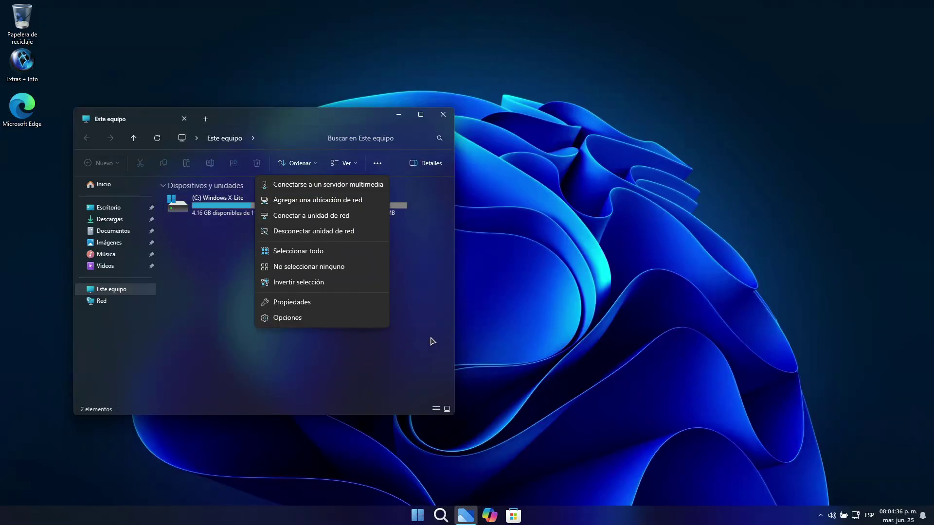
left_click(500, 325)
Open Configuración and arrange its window beside the Este equipo window so both are fully visible.
left_click(418, 516)
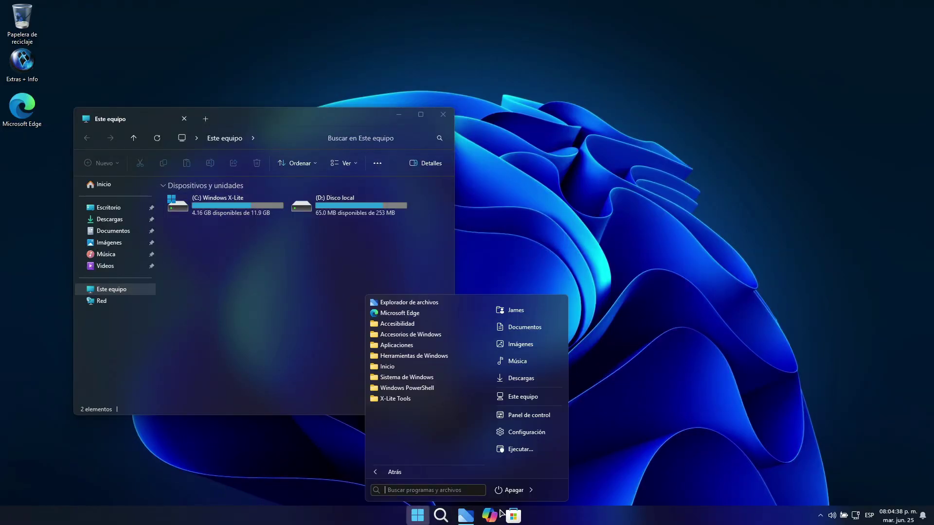
left_click(527, 433)
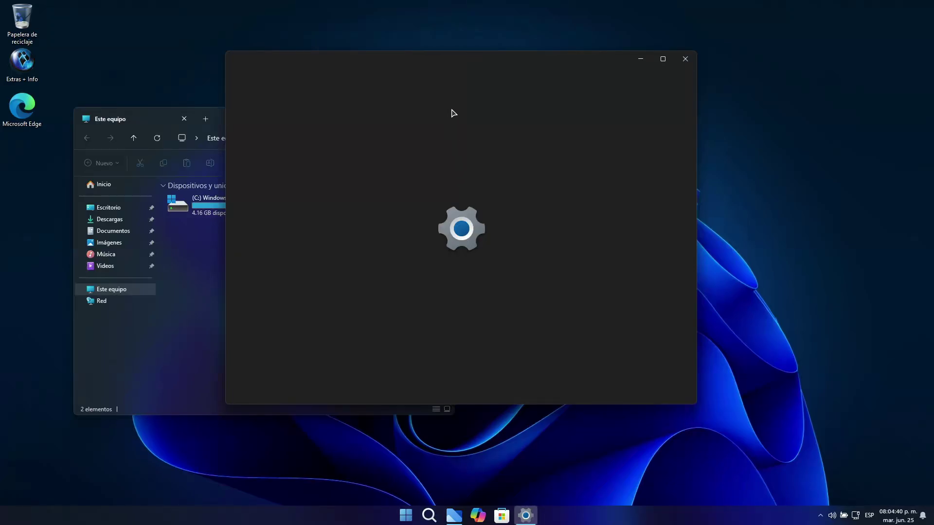
left_click_drag(459, 64, 681, 73)
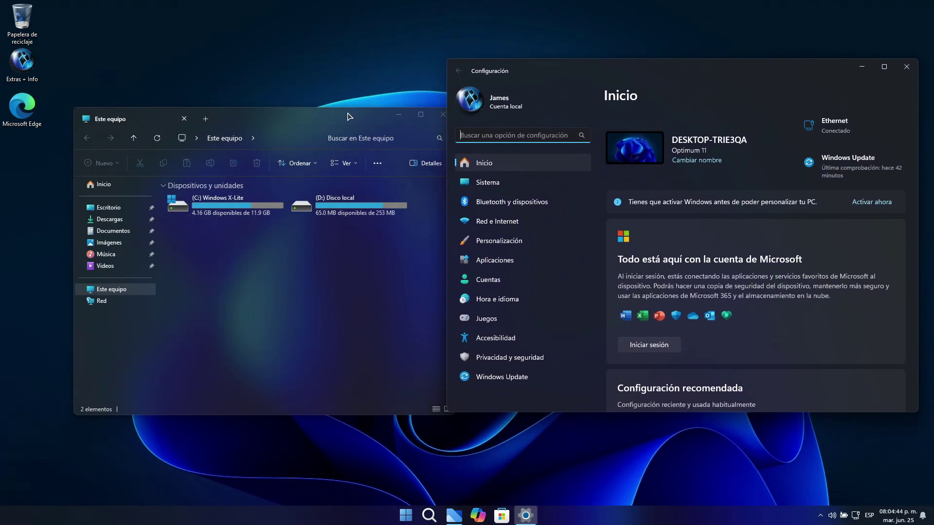
left_click_drag(349, 117, 316, 119)
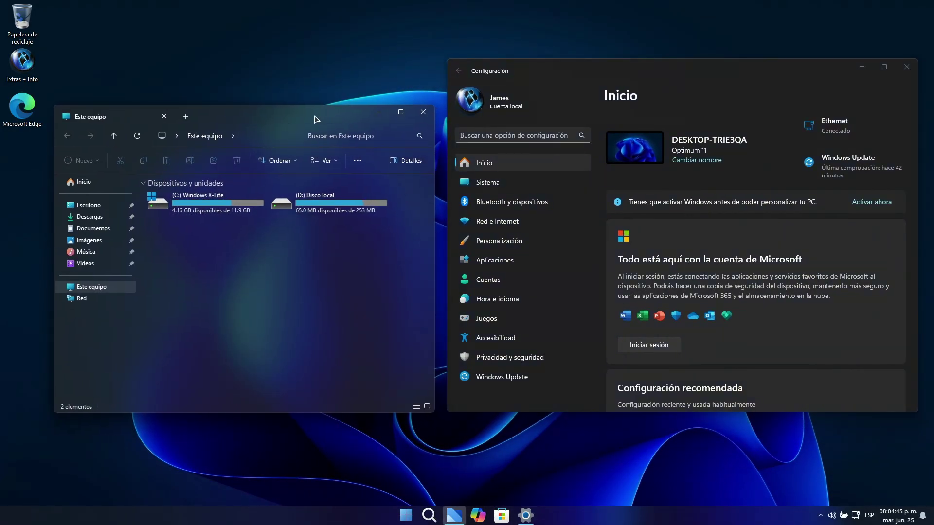
Look over the Spanish Start menu and the Windows Update settings page, and close the Este equipo window.
left_click(406, 514)
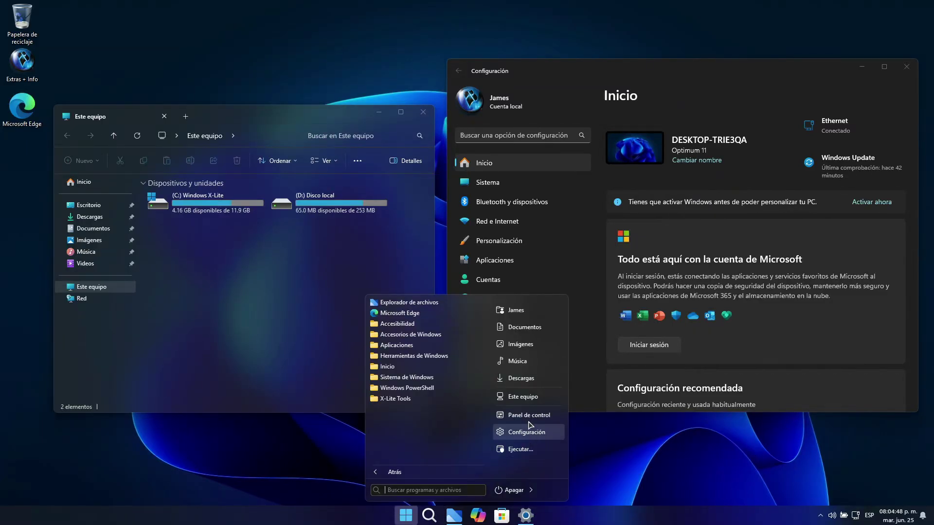
left_click(634, 466)
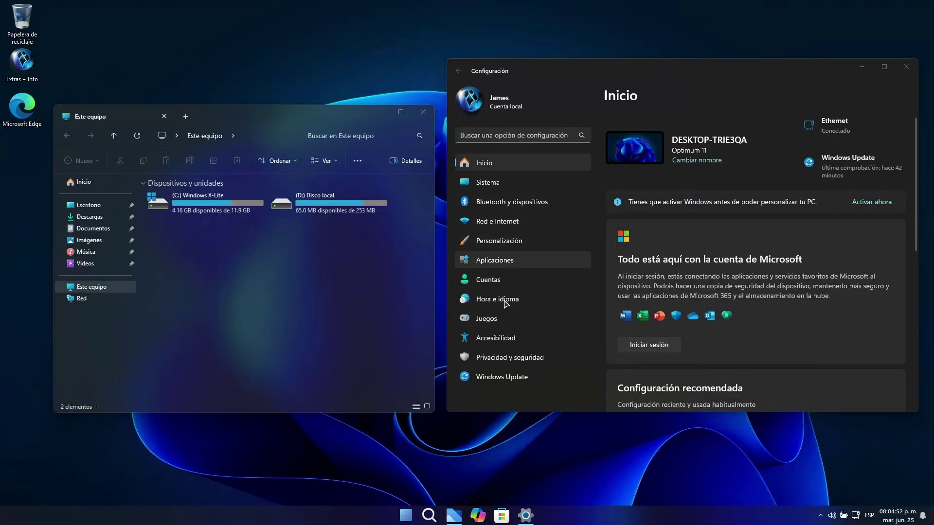
left_click(504, 376)
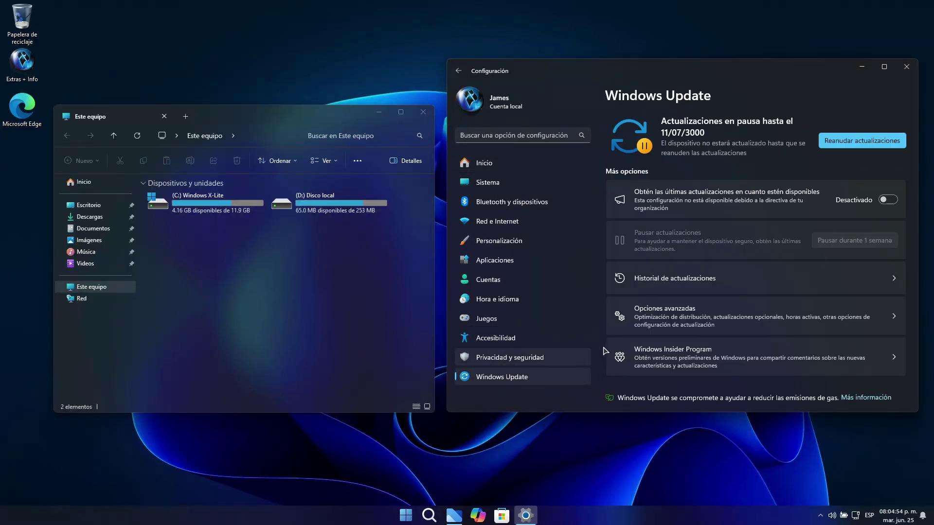
scroll(727, 216, "down", 1)
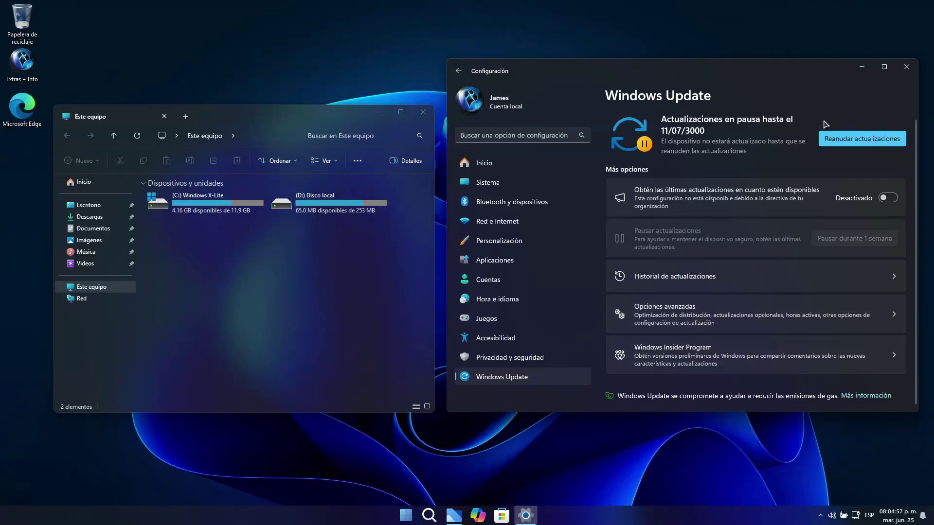
key("alt+Tab")
key("alt+F4")
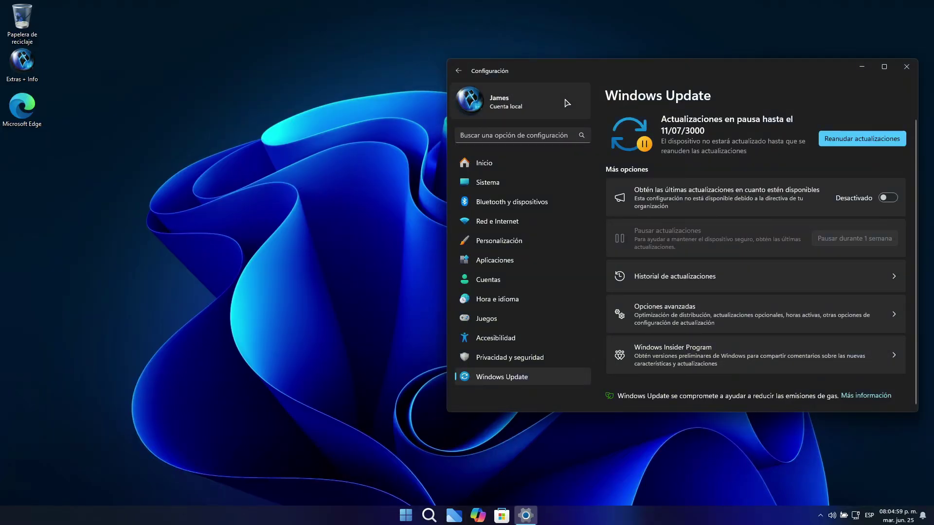
Set the Windows display language to Français (Canada) under Idioma y región, and sign out and back in to apply it.
left_click(497, 299)
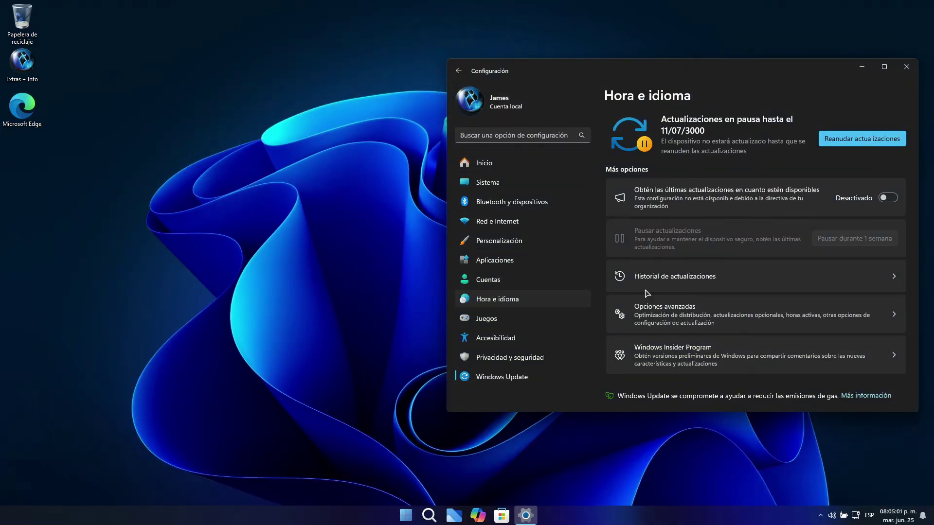
left_click(852, 246)
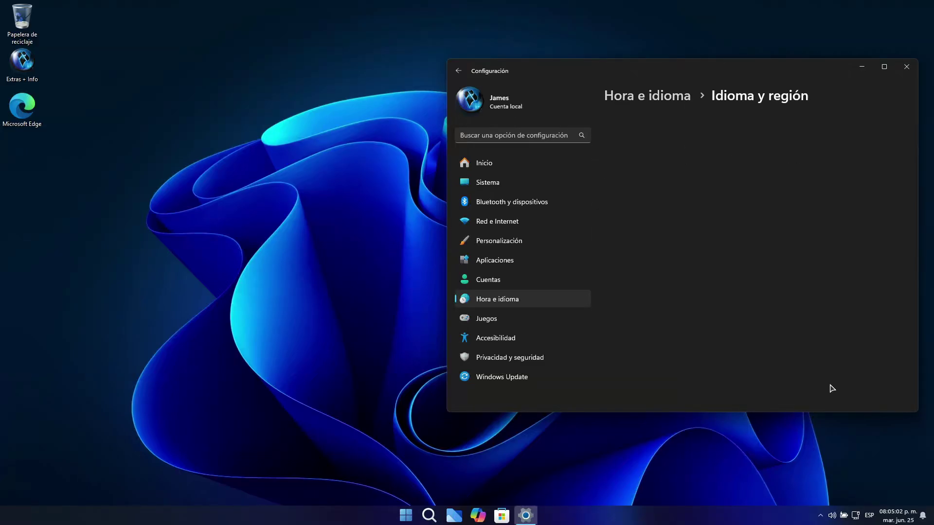
left_click(886, 152)
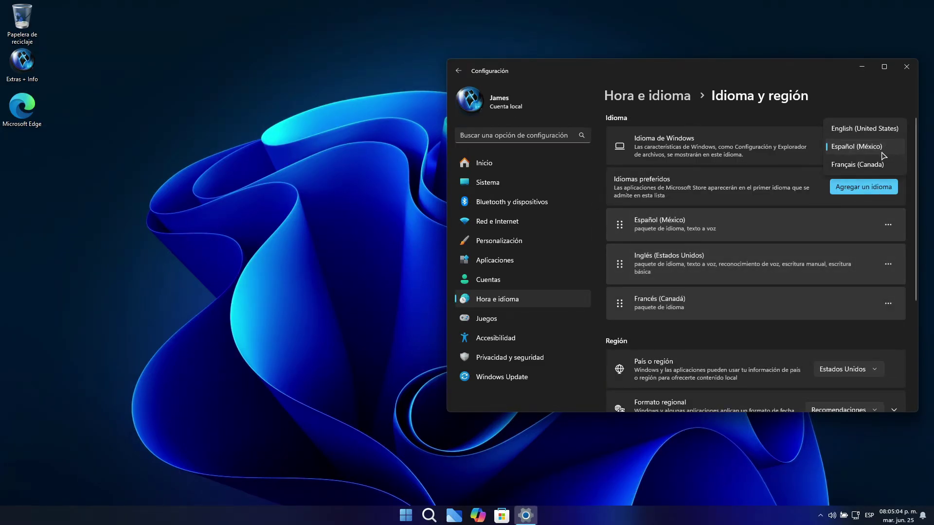
left_click(858, 166)
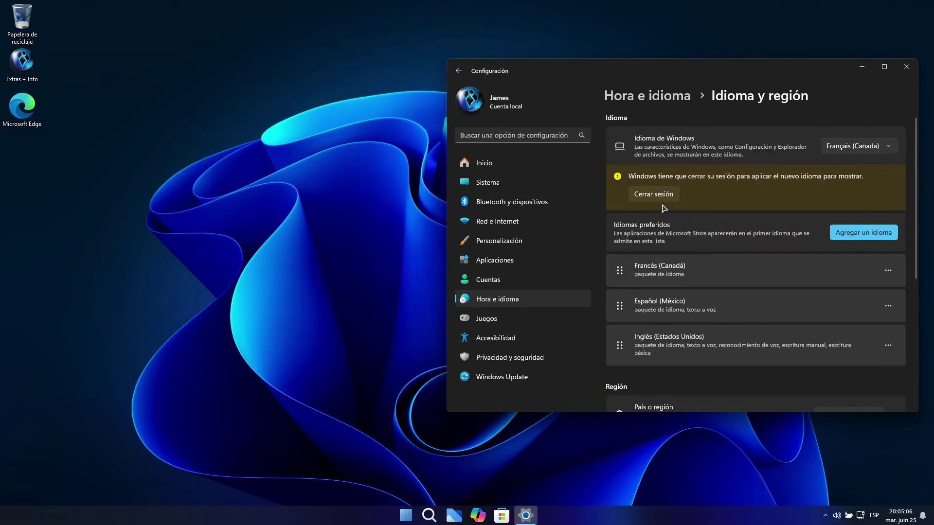
left_click(655, 197)
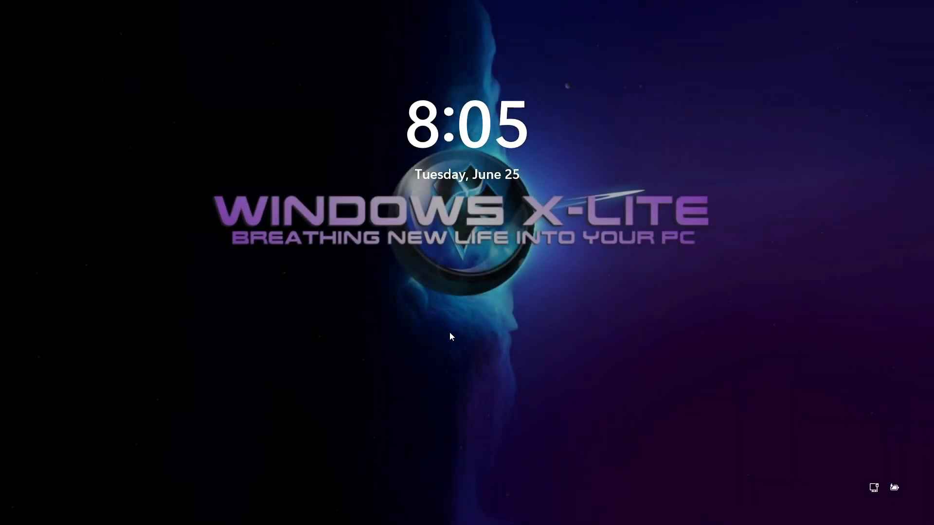
left_click(424, 251)
key("Return")
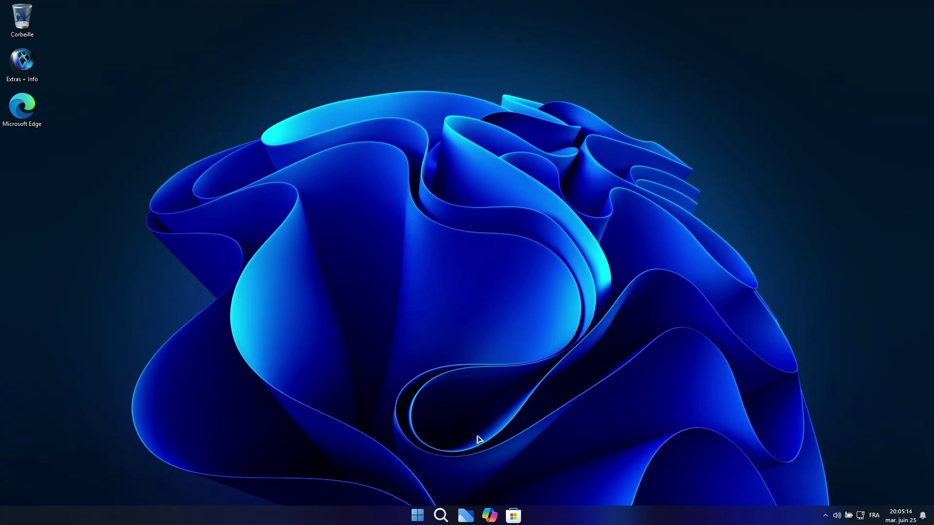
Check the French Start menu, and open File Explorer and Paramètres with their windows placed side by side.
left_click(421, 519)
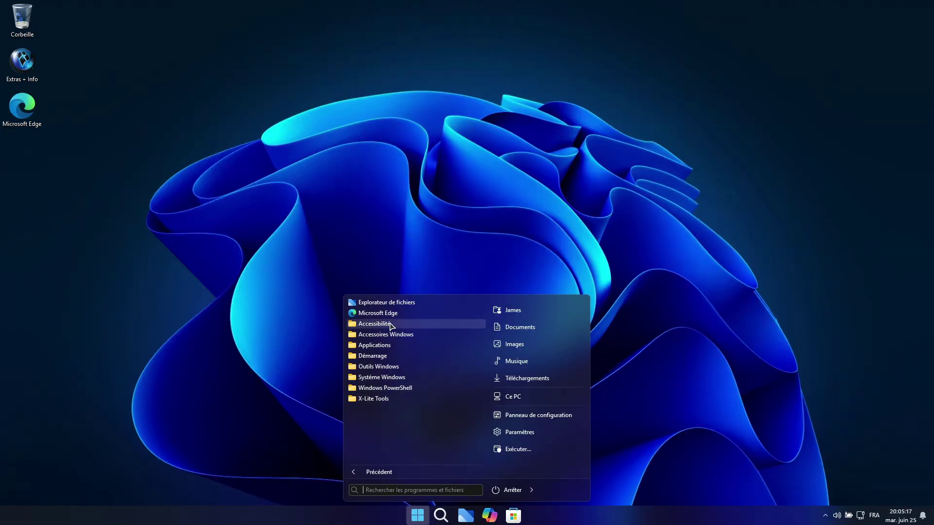
left_click(631, 415)
left_click(462, 518)
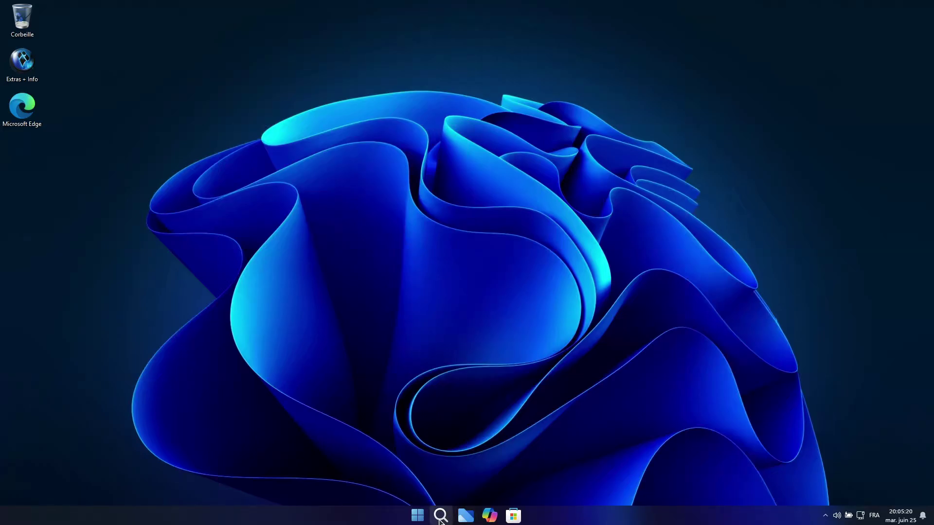
left_click(416, 517)
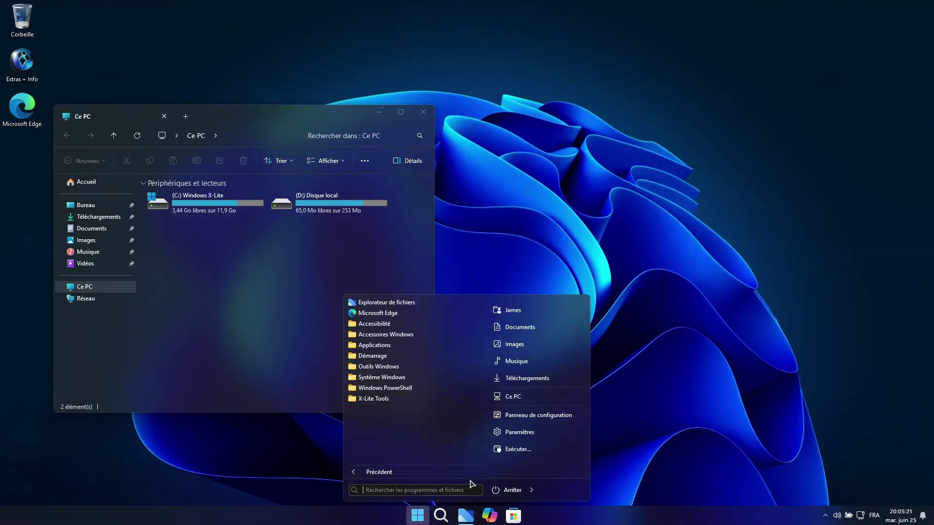
left_click(519, 433)
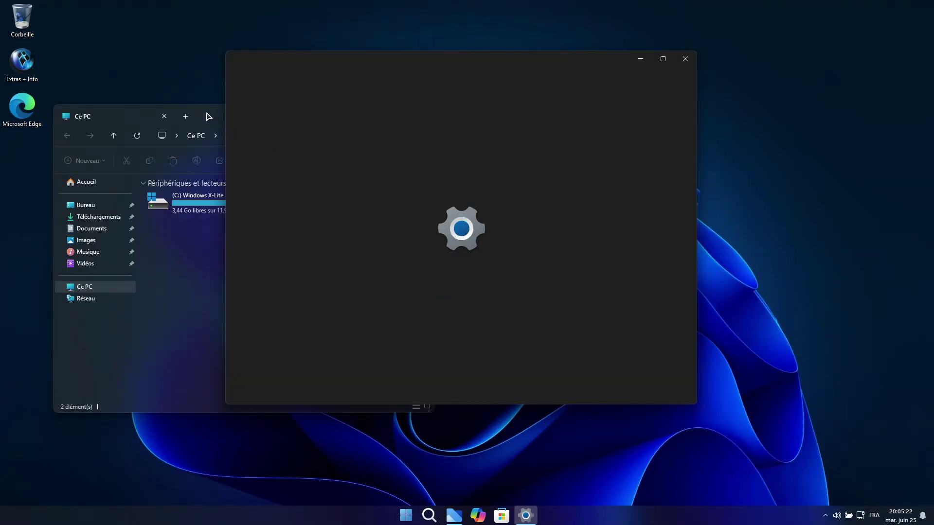
left_click_drag(209, 116, 173, 162)
left_click_drag(384, 68, 566, 114)
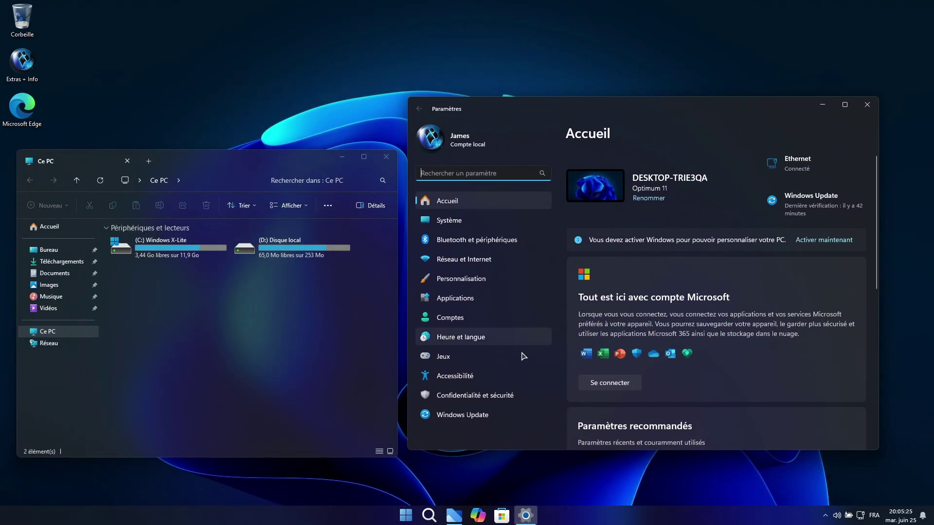
Browse the Windows Update, Accueil, Système, Bluetooth et périphériques, Applications and Réseau et Internet settings pages in French.
left_click(461, 414)
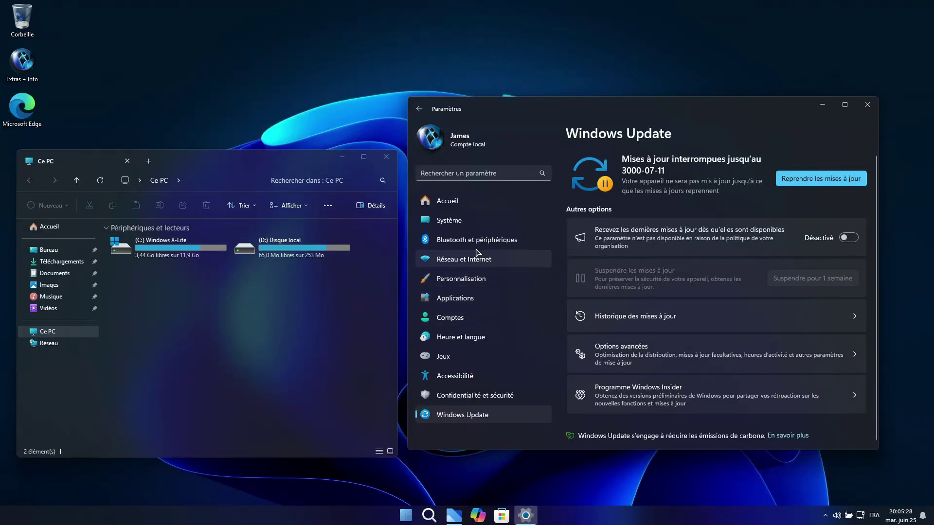
left_click(455, 208)
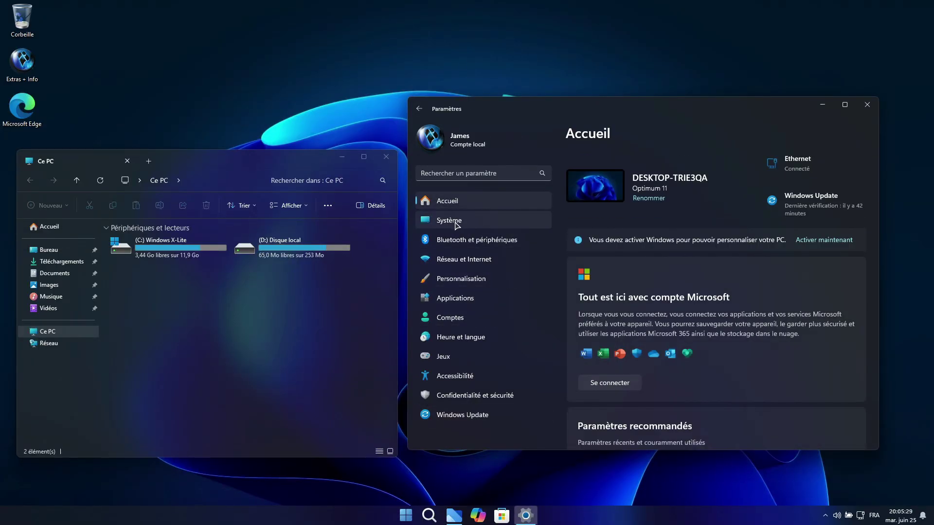
left_click(463, 223)
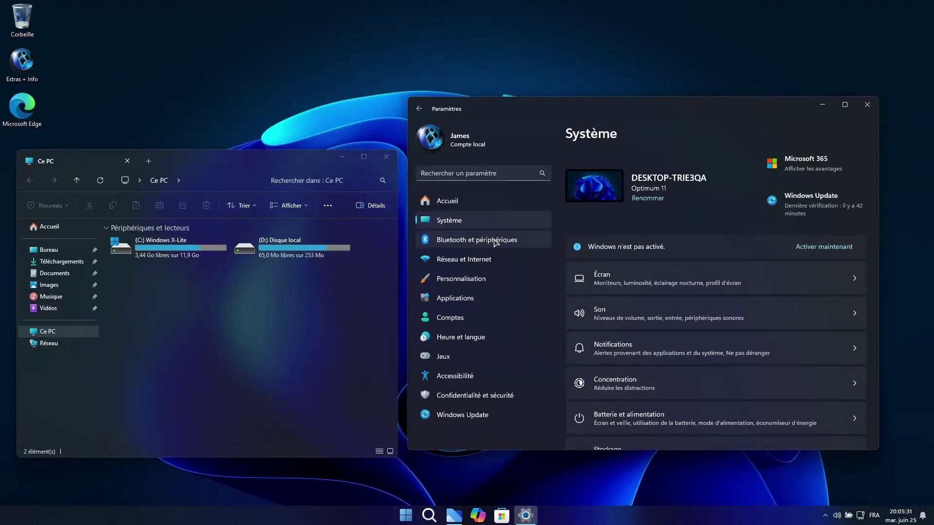
left_click(495, 241)
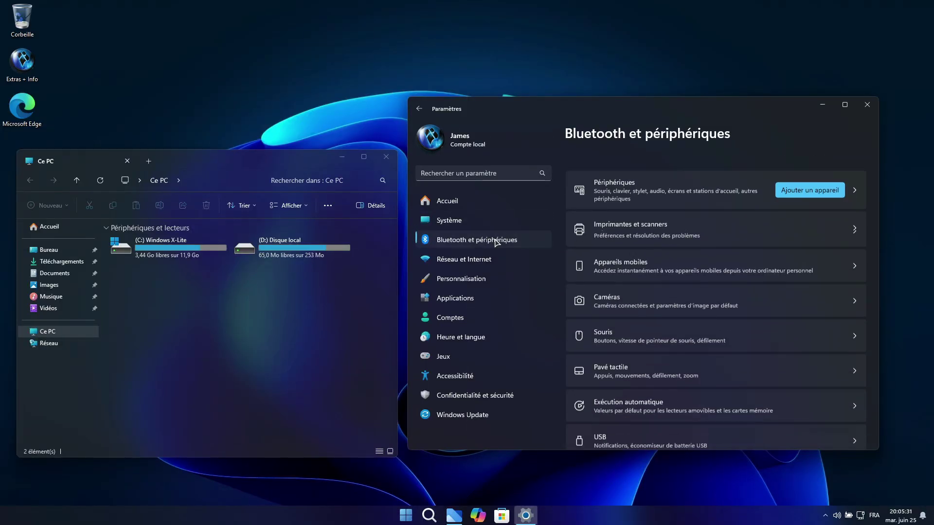
left_click(484, 305)
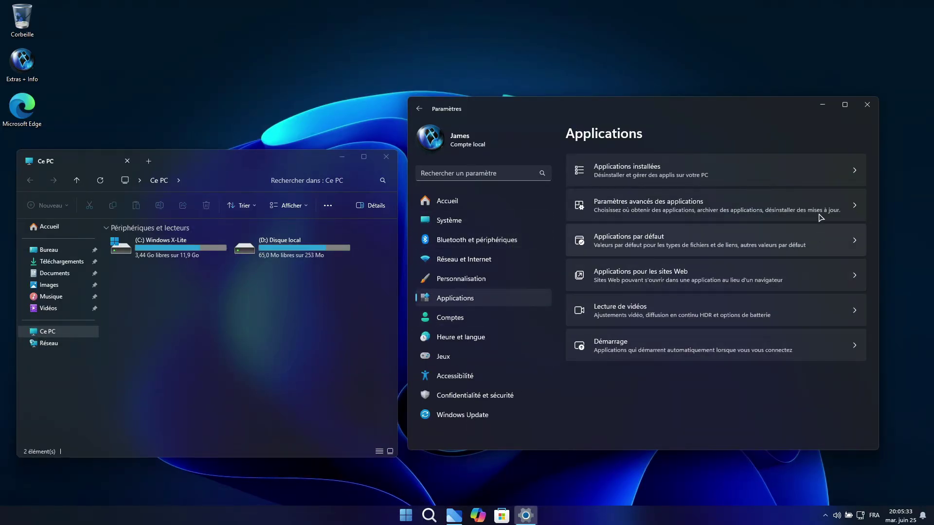
left_click(484, 260)
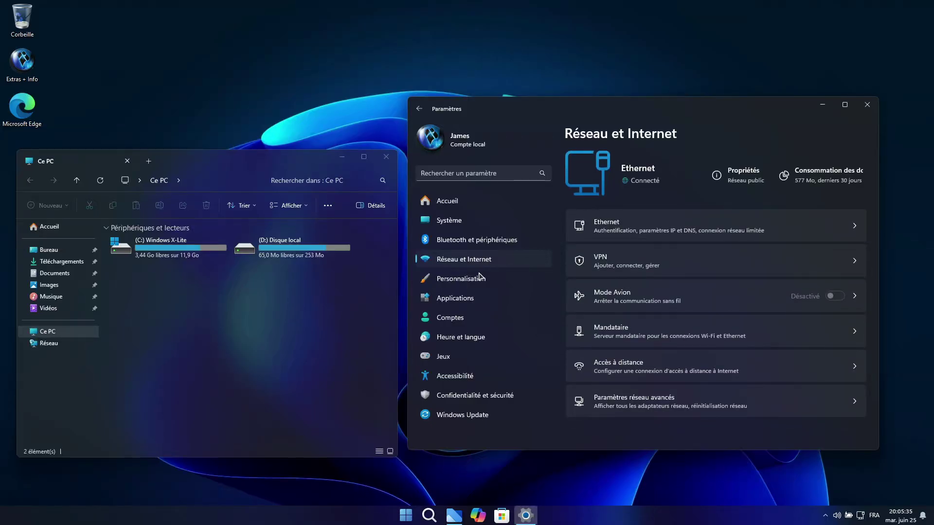
Set the Windows display language to English (United States) under Langue et région, and sign out and back in to apply it.
left_click(467, 337)
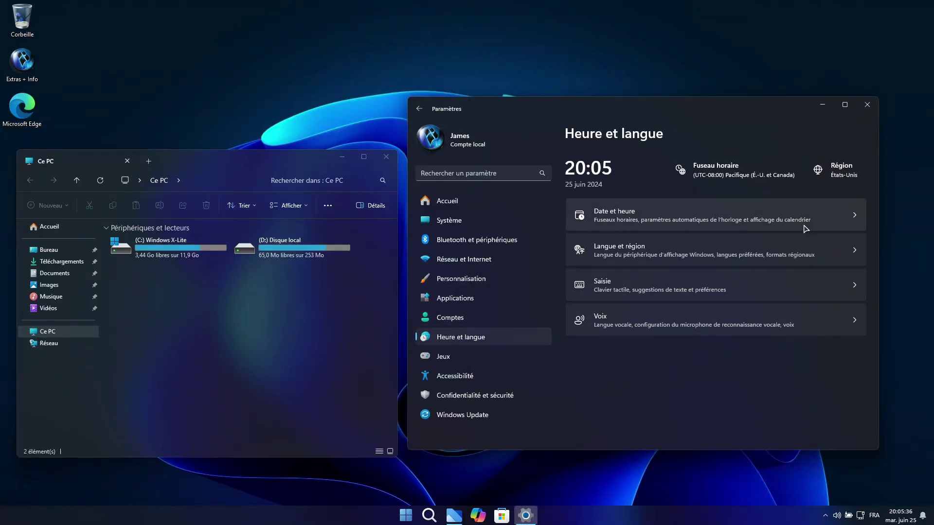
left_click(806, 228)
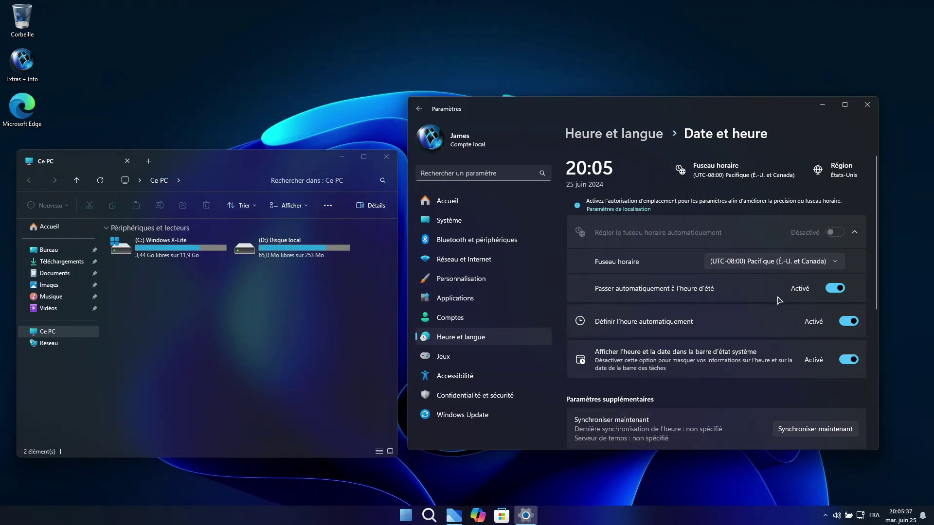
left_click(465, 340)
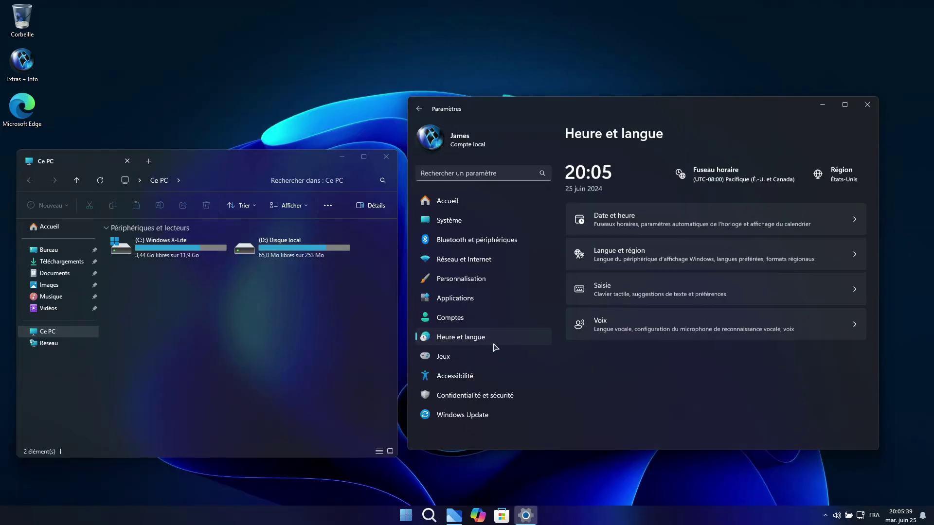
left_click(803, 249)
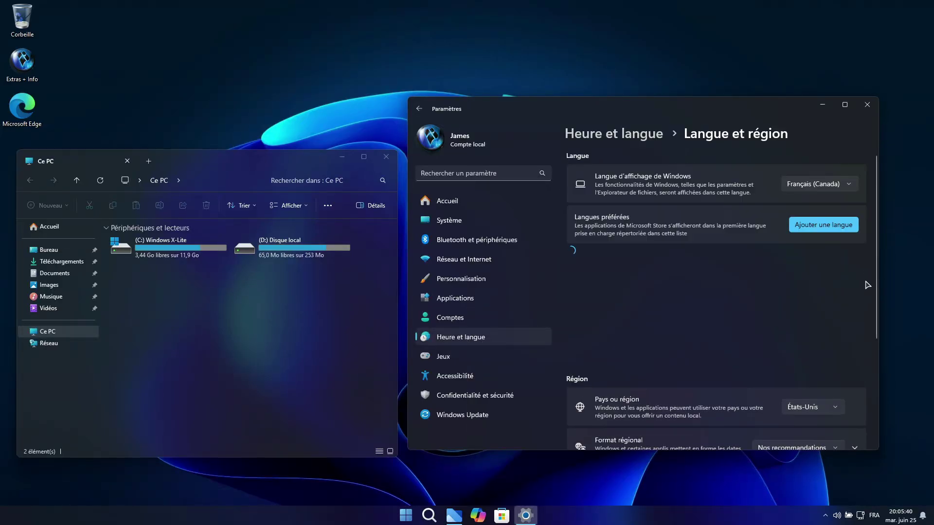
left_click(854, 180)
left_click(842, 155)
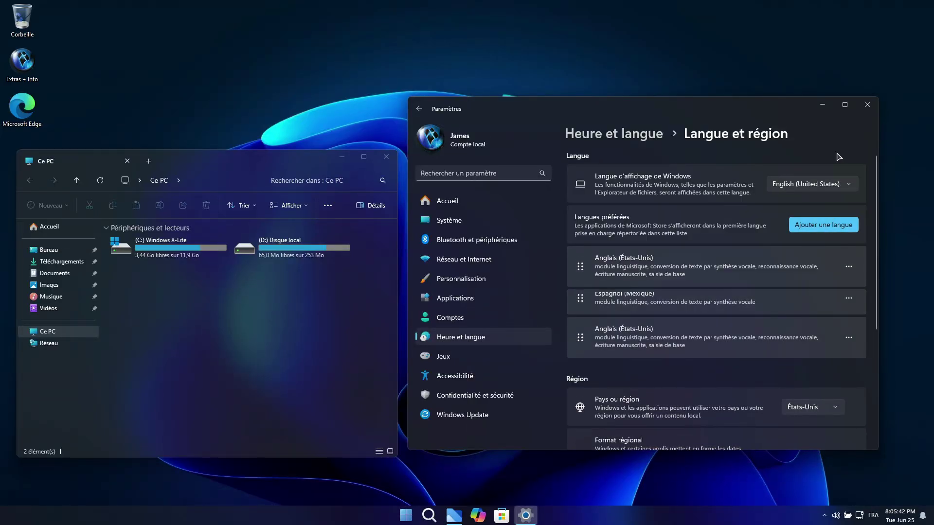
left_click(618, 232)
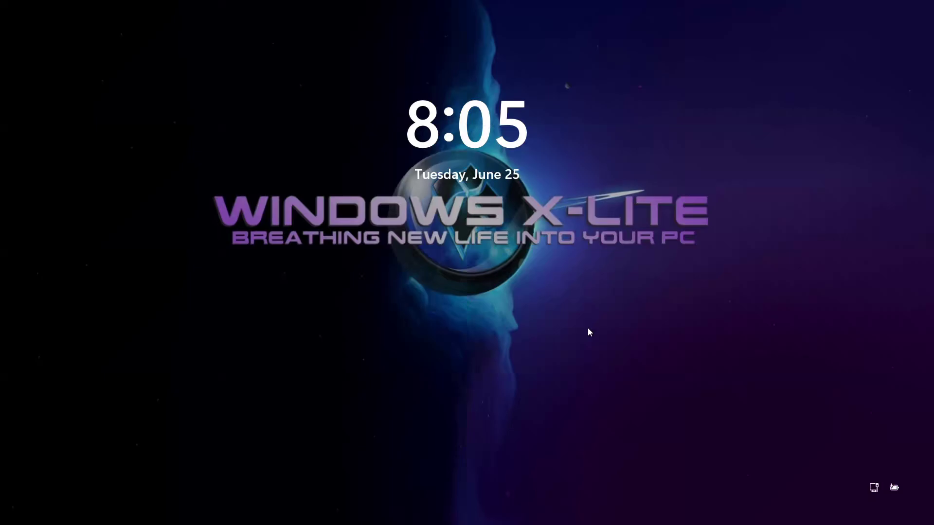
left_click(588, 330)
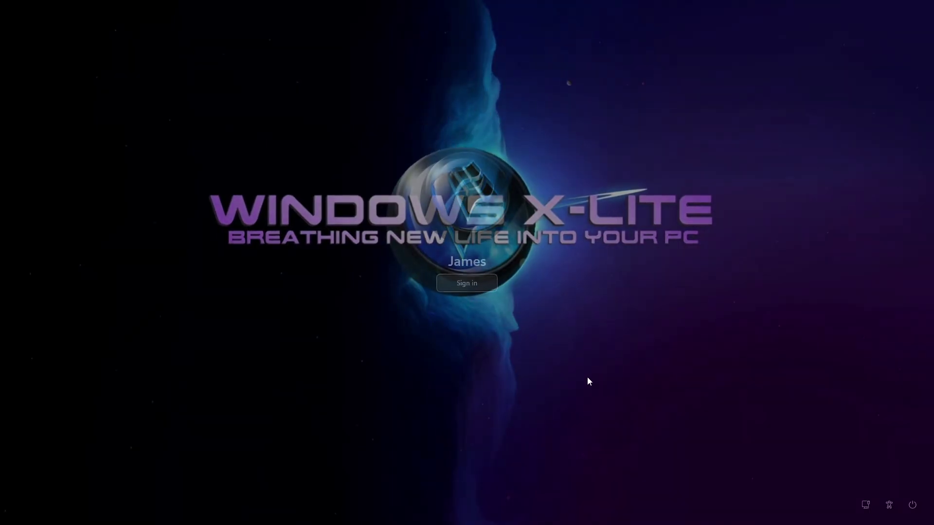
left_click(464, 283)
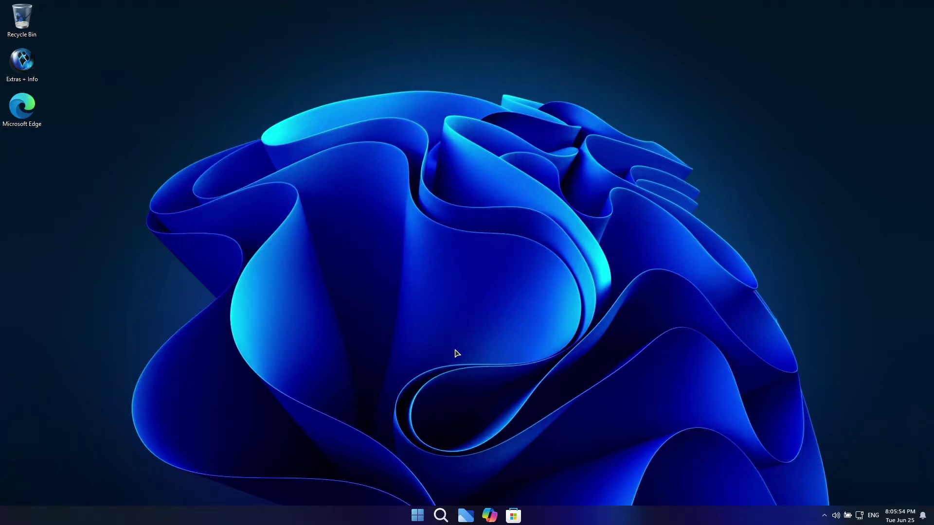
Check the Windows Update page in Settings in English, and minimize the Settings window.
left_click(418, 515)
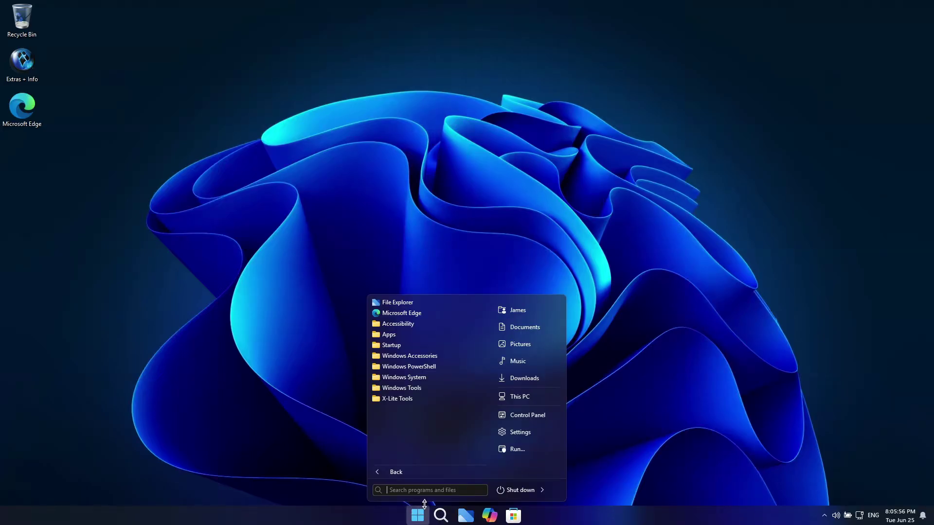
left_click(519, 432)
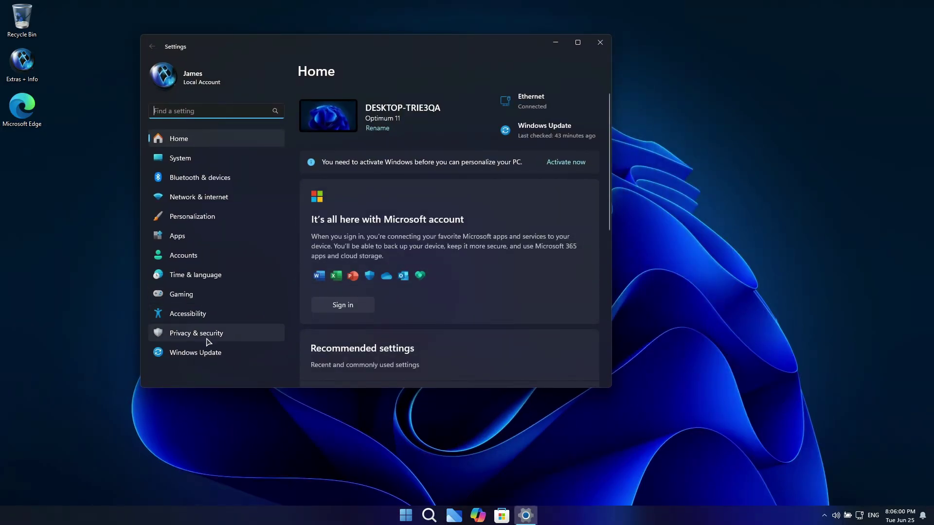
left_click(189, 354)
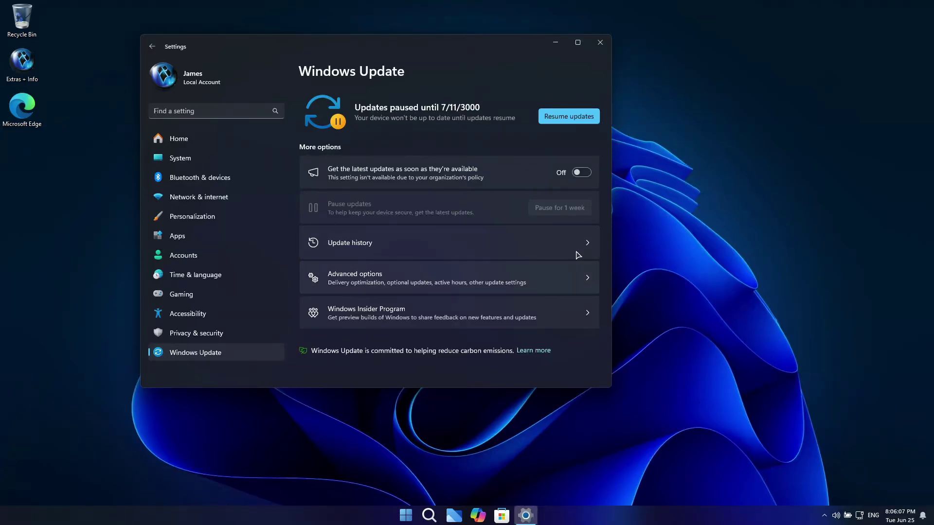
left_click(22, 63)
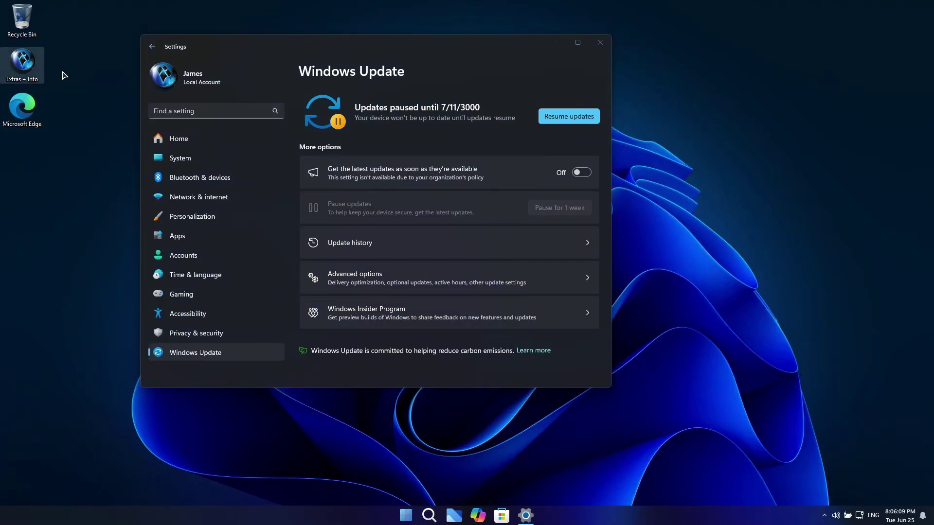
left_click(557, 44)
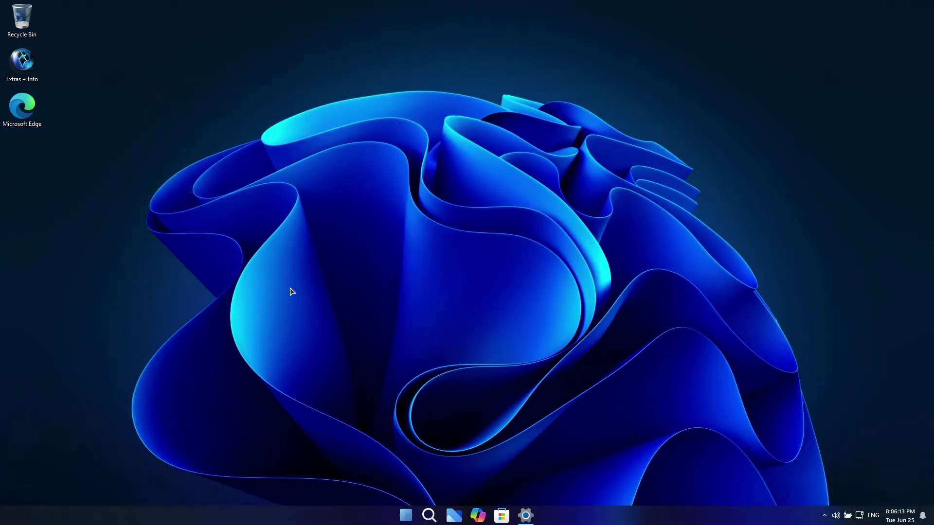
Open the Windows X-Lite Info folder from Extras + Info, and launch the Our Website shortcut in Microsoft Edge.
left_click_drag(294, 157, 540, 82)
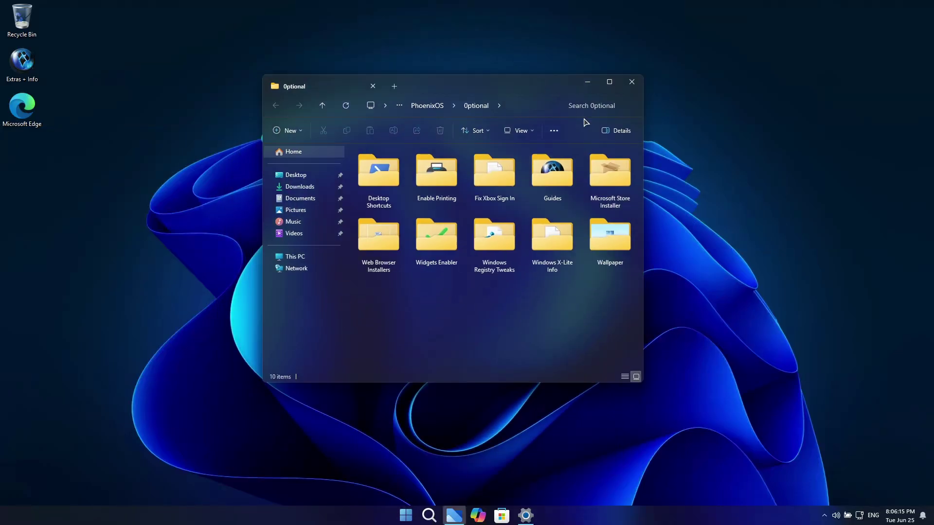
left_click(541, 239)
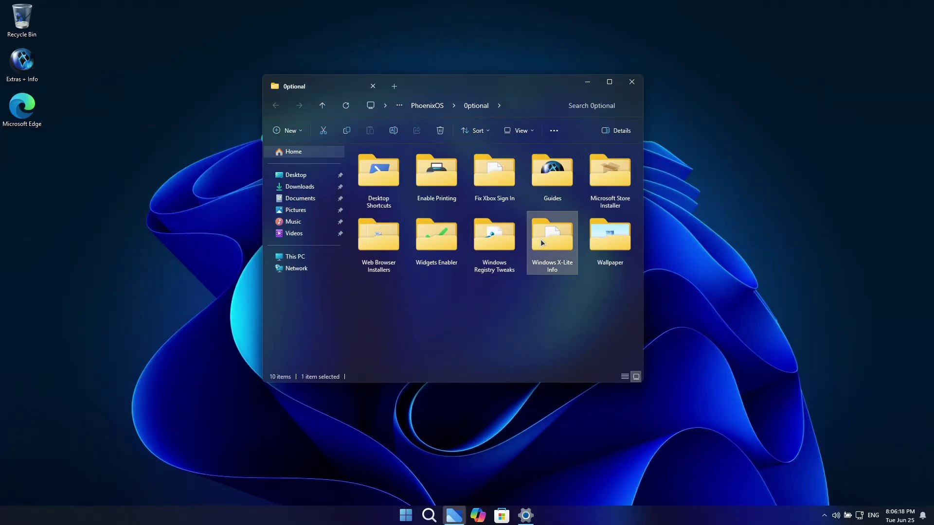
double_click(541, 239)
left_click(432, 177)
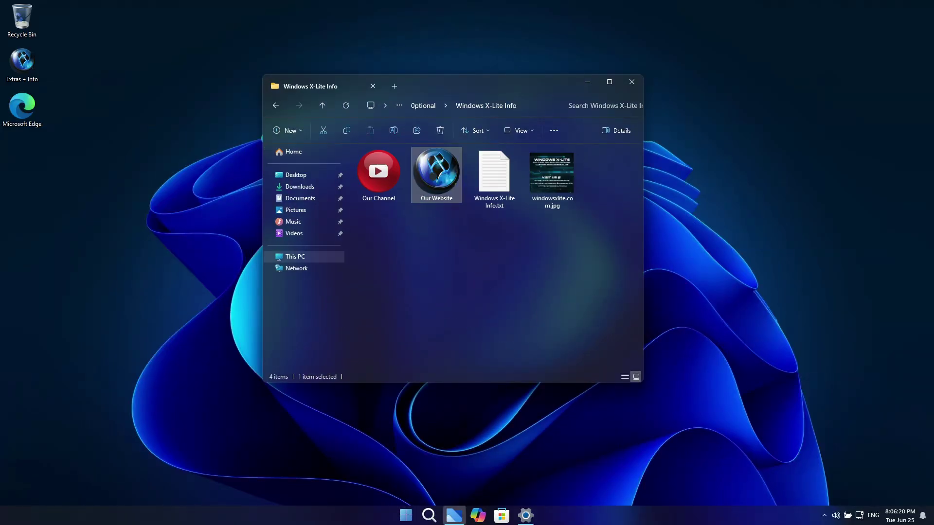
double_click(432, 177)
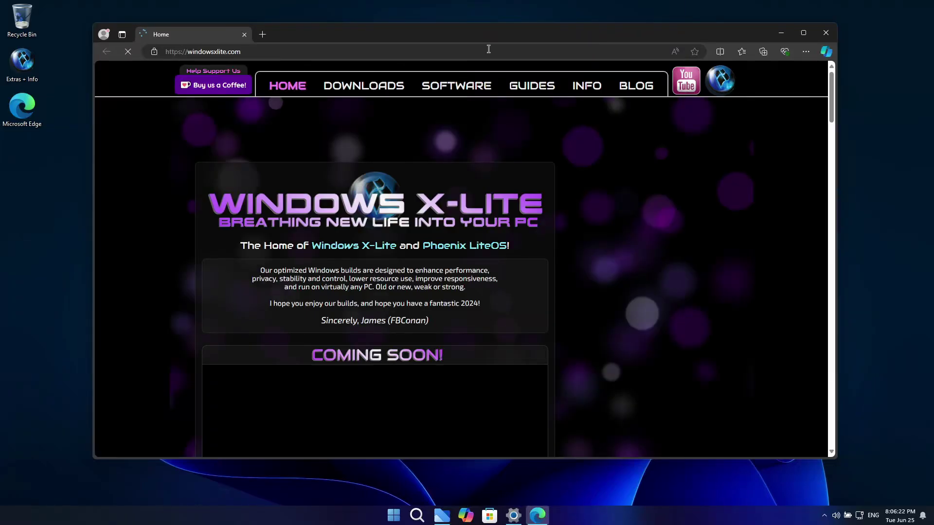
Go to the Update Packs page of windowsxlite.com and open the Windows 11 24H2 Update Packs.
scroll(402, 353, "down", 5)
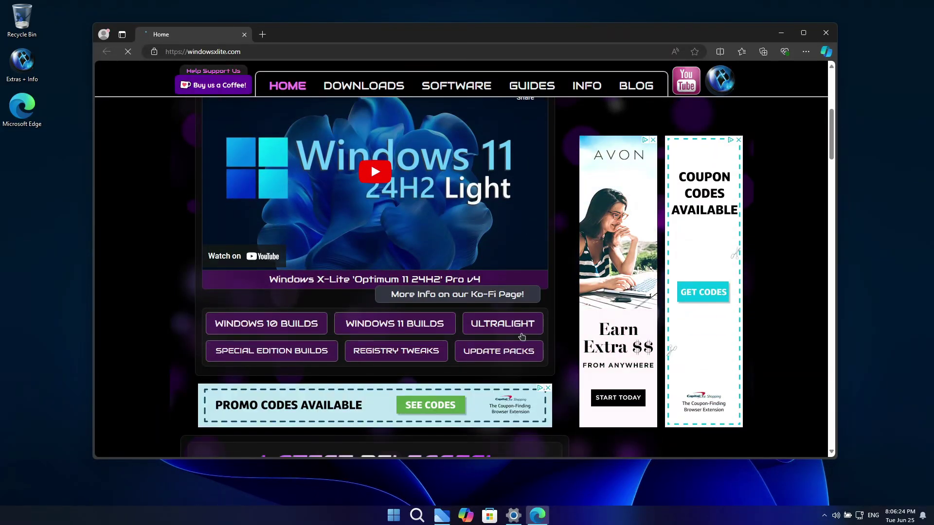
left_click(505, 357)
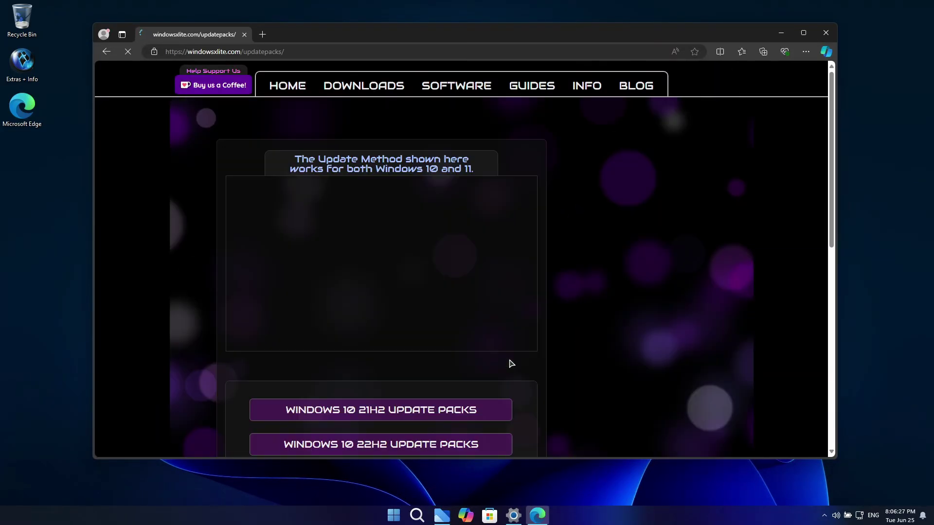
scroll(602, 267, "down", 4)
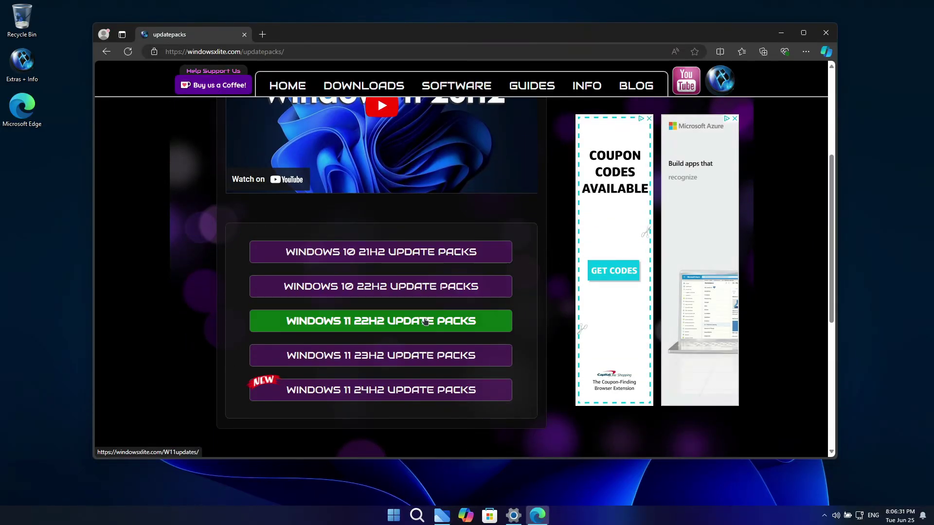
left_click(426, 390)
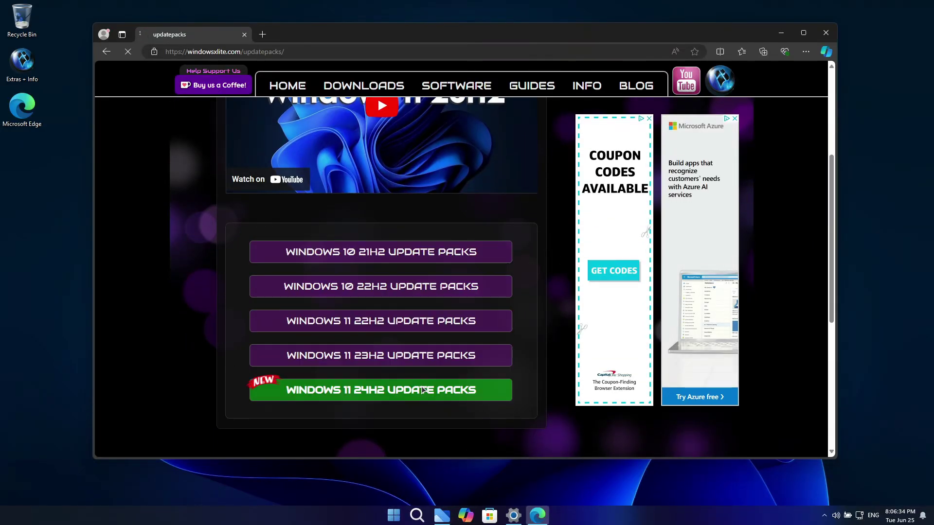
scroll(183, 232, "down", 4)
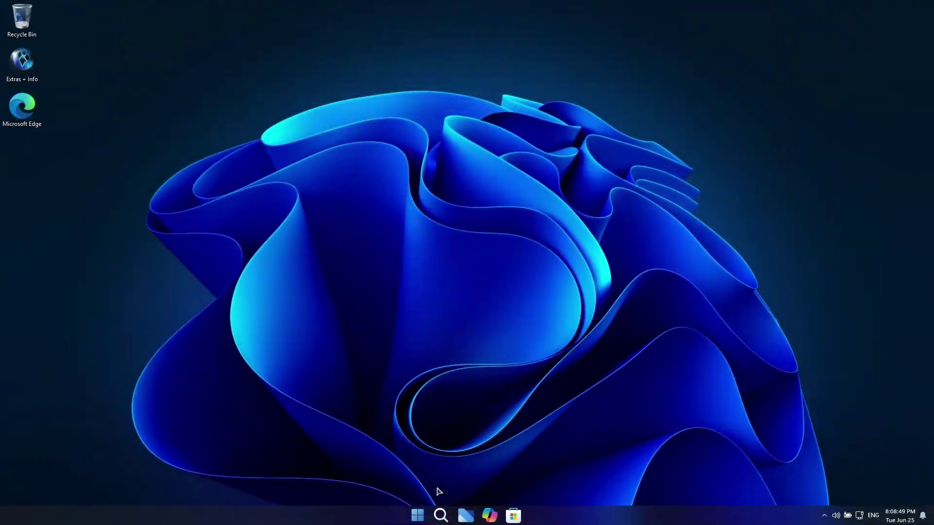
Resume the paused updates on the Windows Update page of Settings and check for updates.
left_click(417, 515)
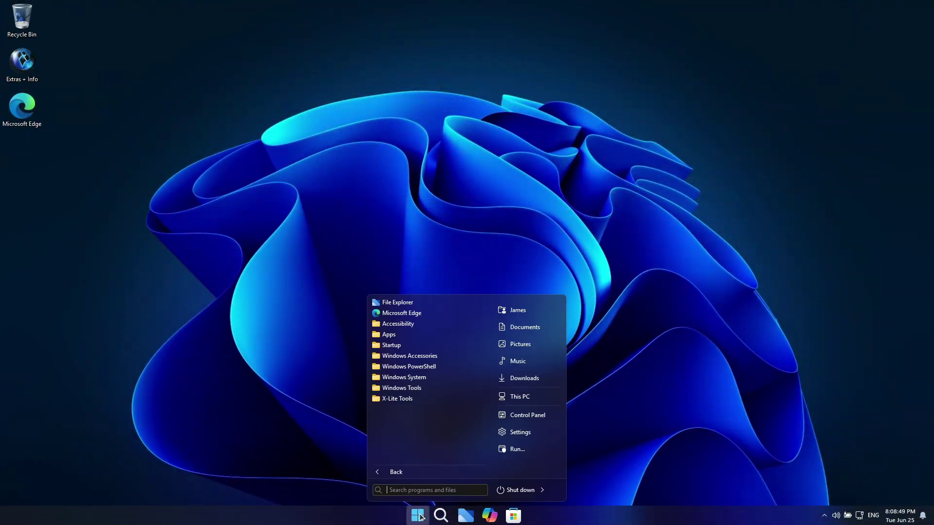
left_click(517, 433)
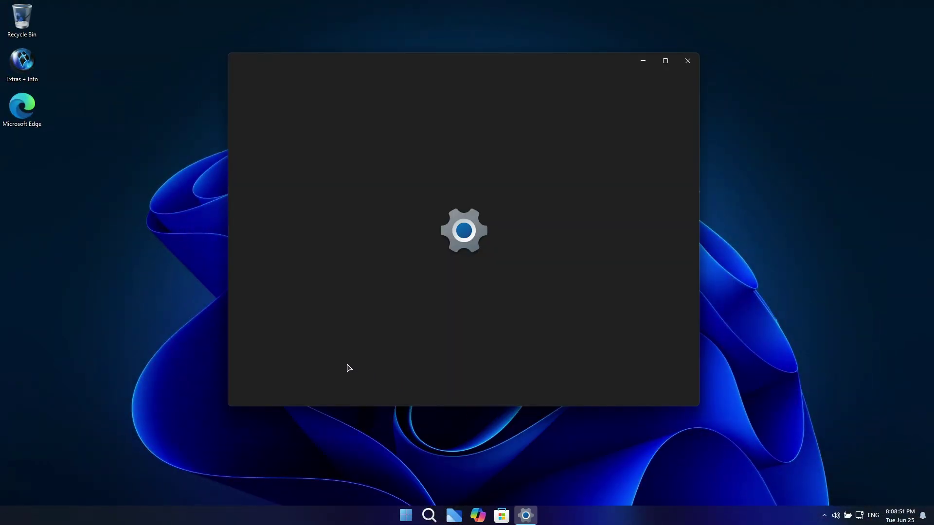
left_click(273, 371)
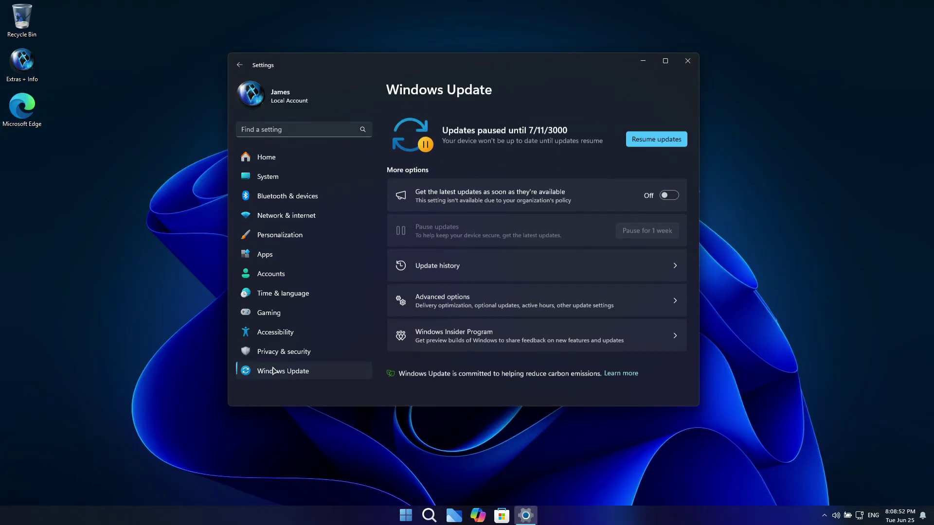
left_click(653, 135)
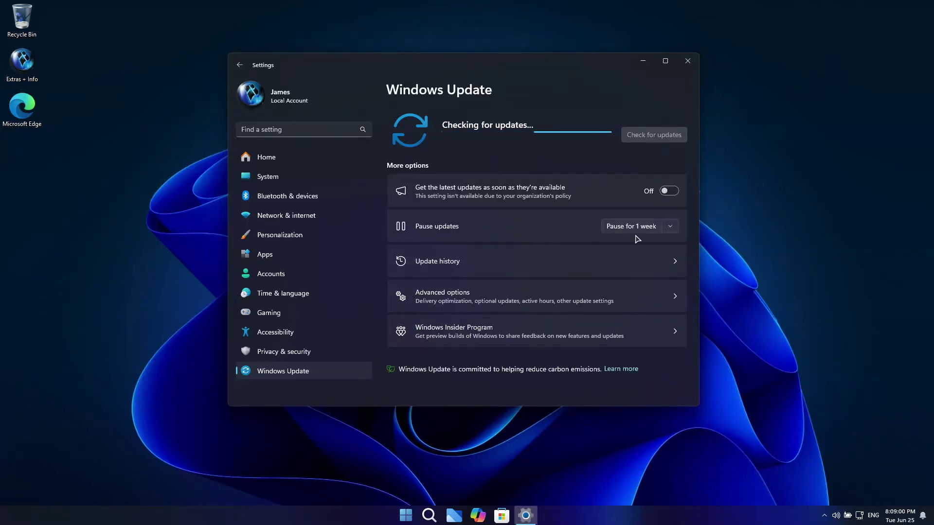
Pause Windows updates for 520 weeks, and close Settings.
left_click(671, 227)
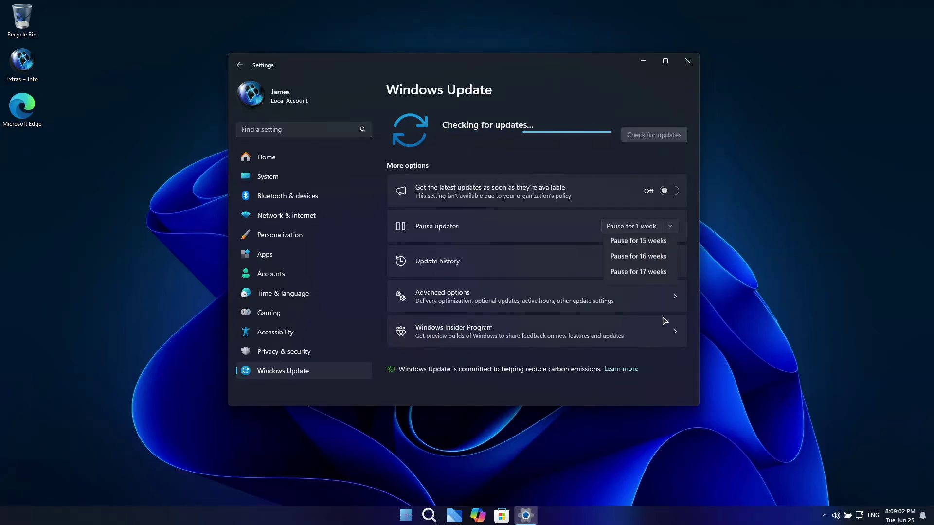
left_click_drag(679, 254, 679, 503)
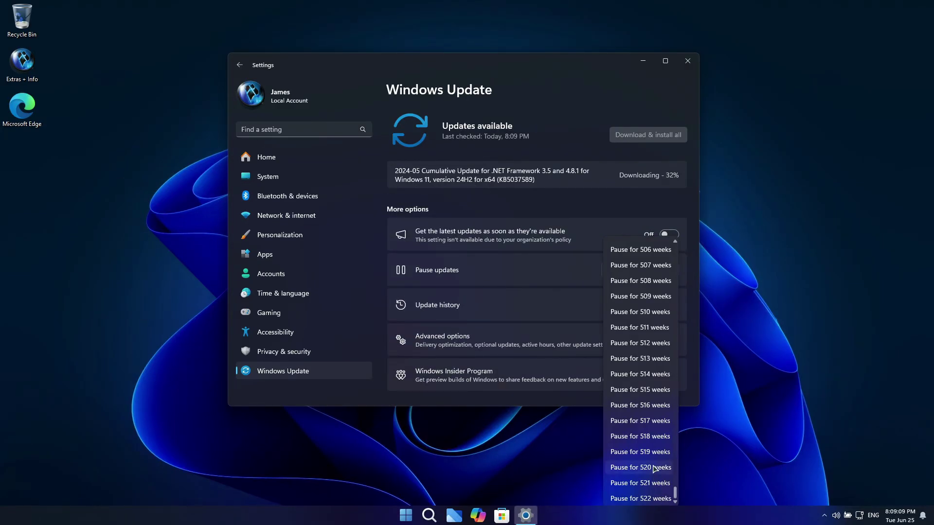
left_click(641, 470)
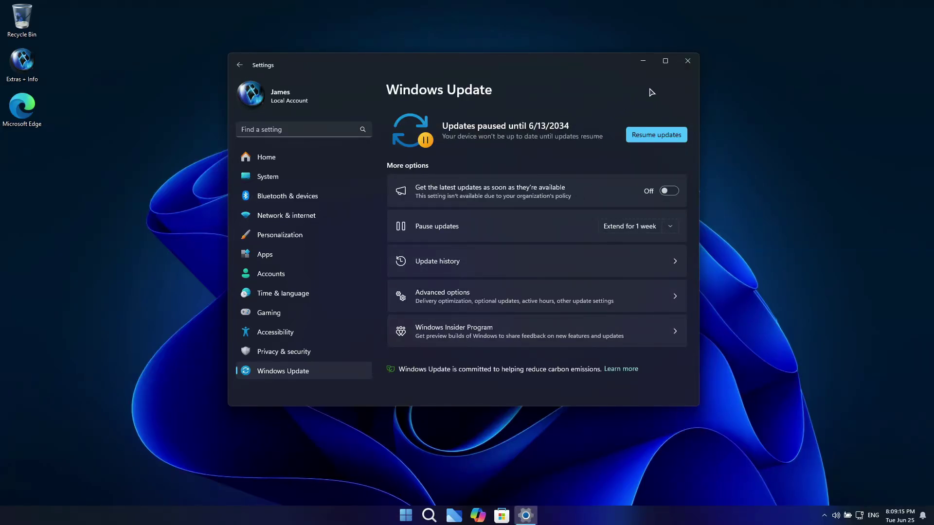
left_click(686, 62)
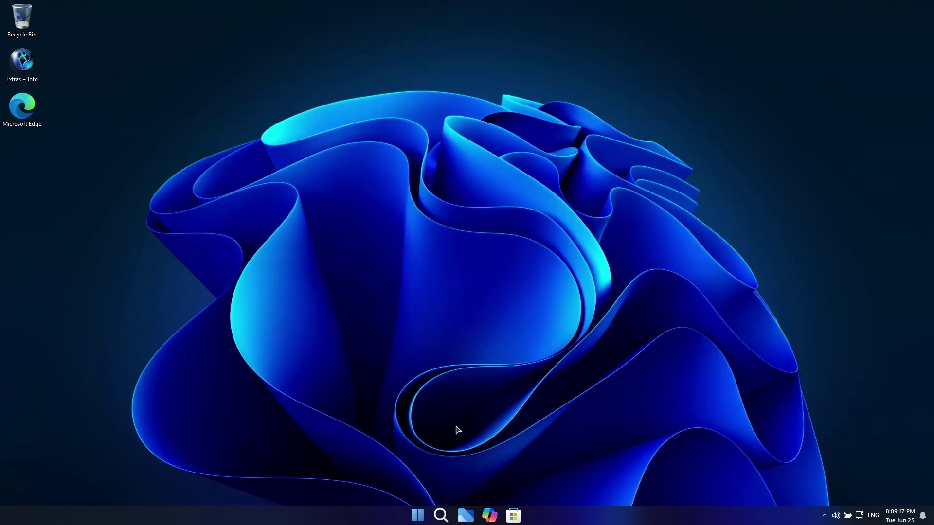
Run winver to check the Windows version, and move the About Windows dialog to the middle of the desktop.
left_click(427, 512)
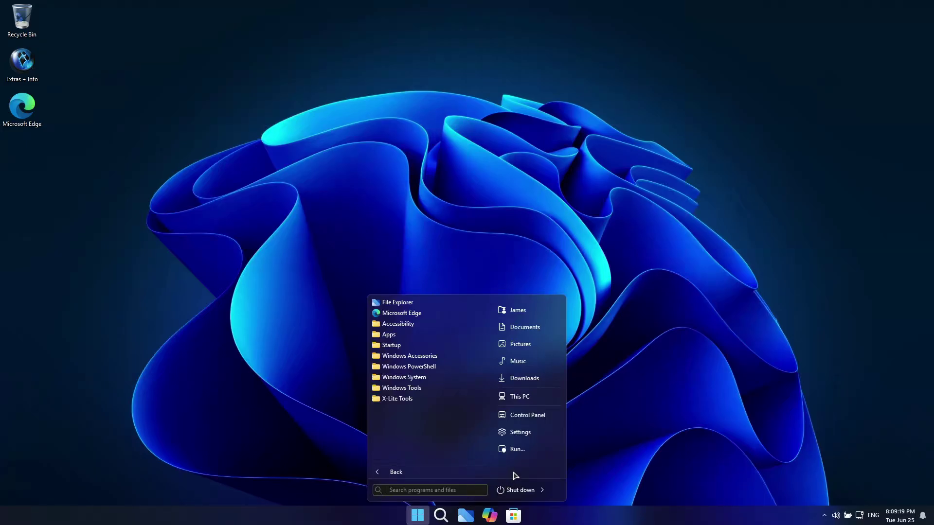
left_click(517, 450)
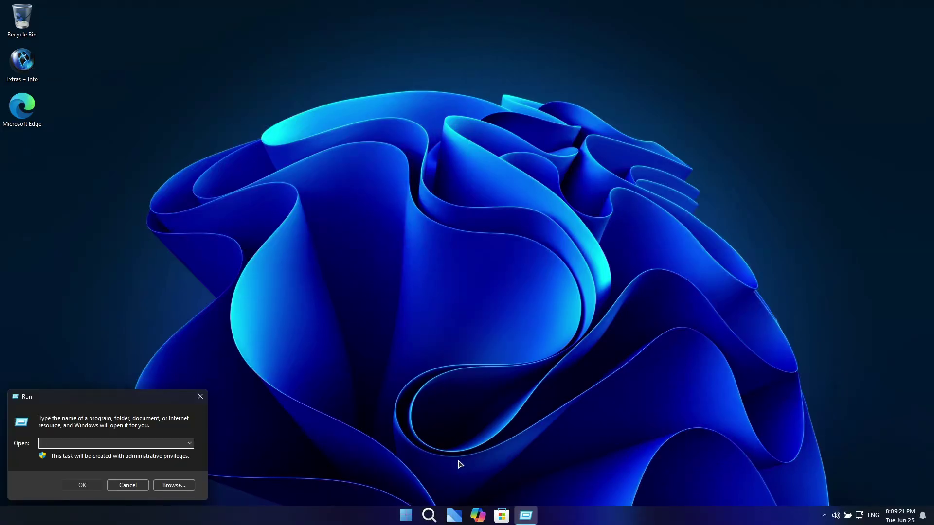
type("winver")
left_click(81, 485)
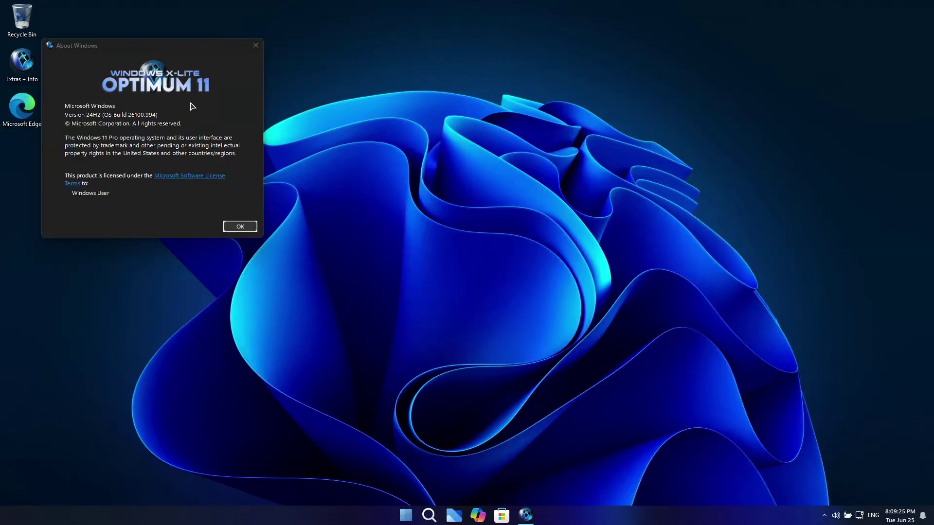
left_click_drag(205, 52, 521, 204)
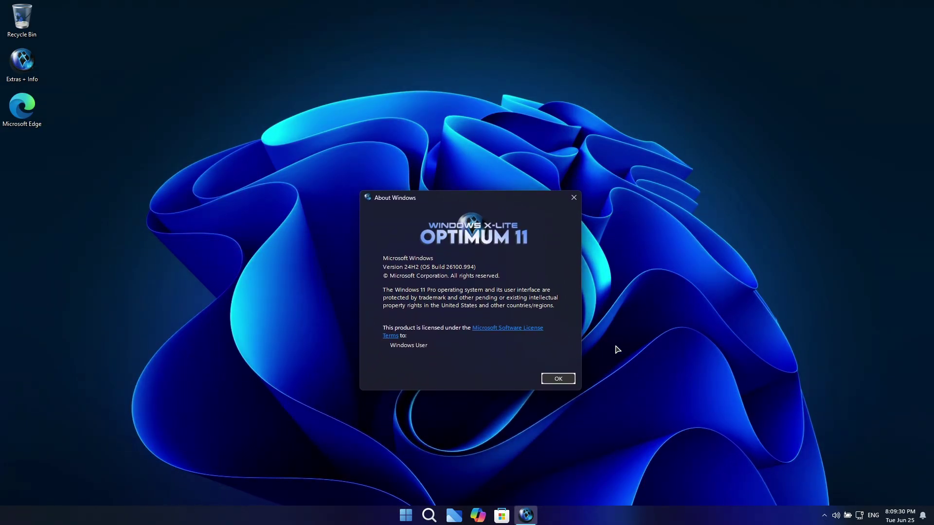